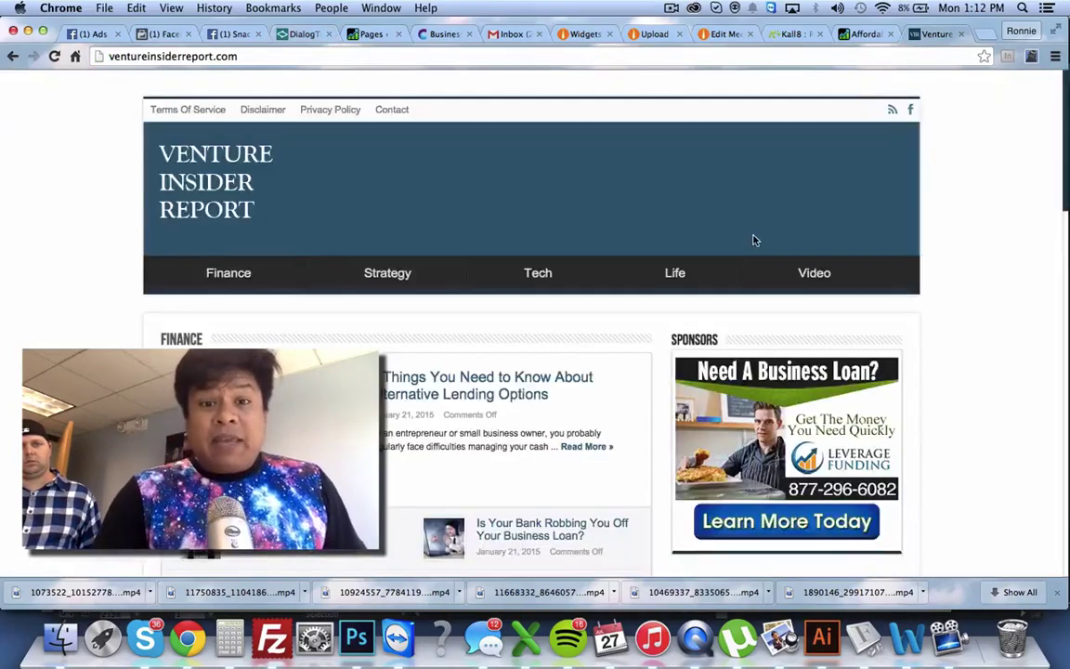
# Step: Open the "Weird Business Loan Loophole" article from the Venture Insider Report homepage and look through its beginning
pyautogui.scroll(-10, 753, 241)
pyautogui.scroll(4, 669, 233)
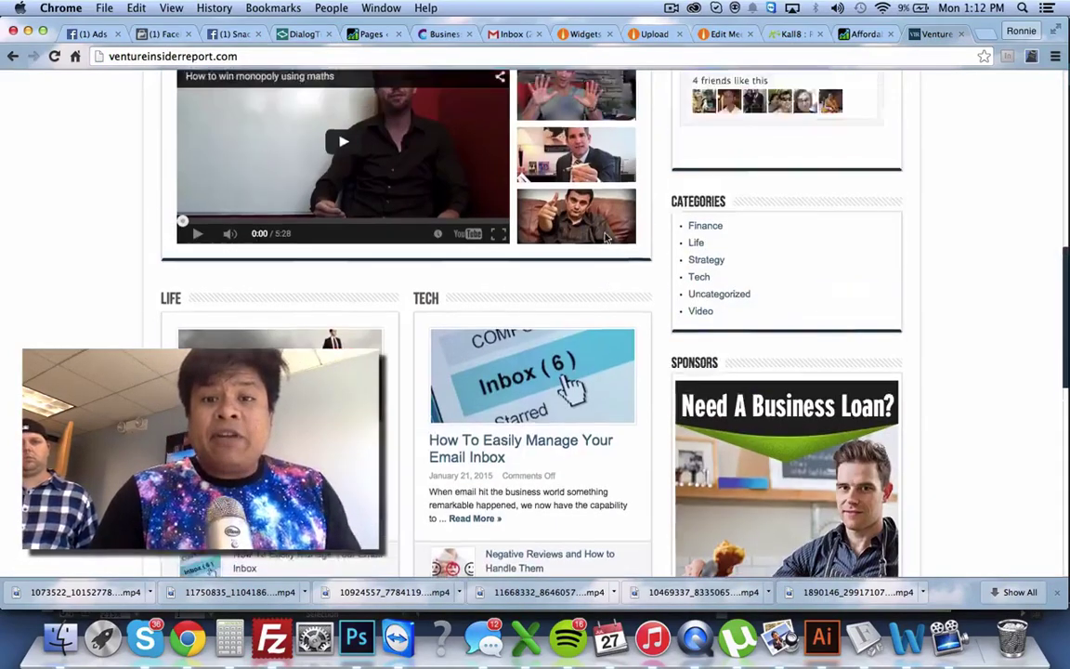
pyautogui.click(520, 177)
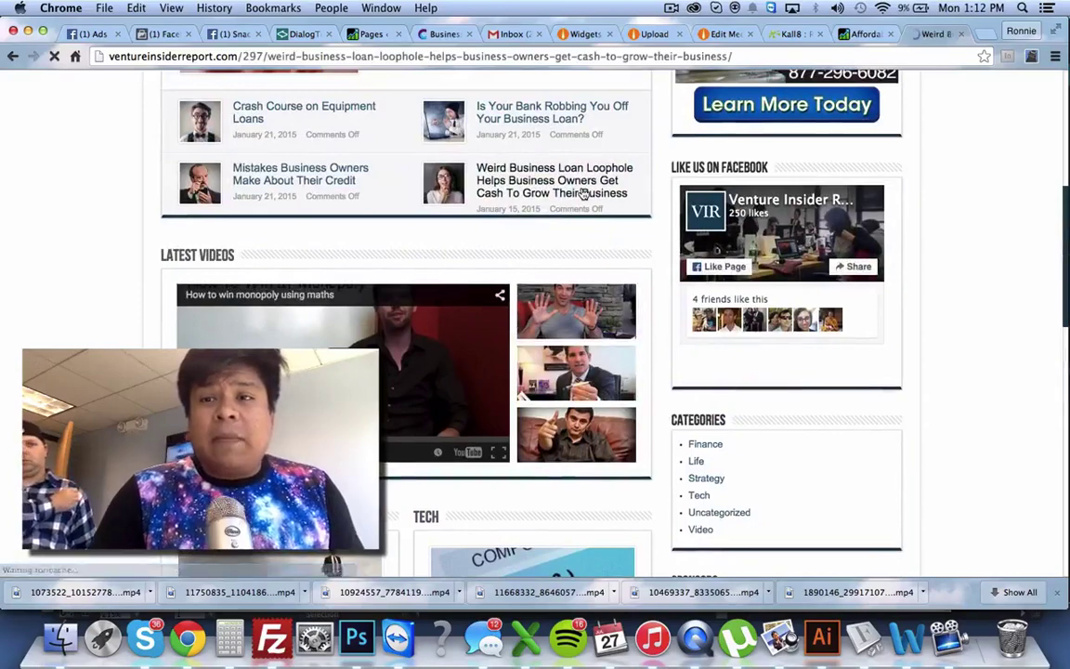
pyautogui.scroll(-5, 584, 194)
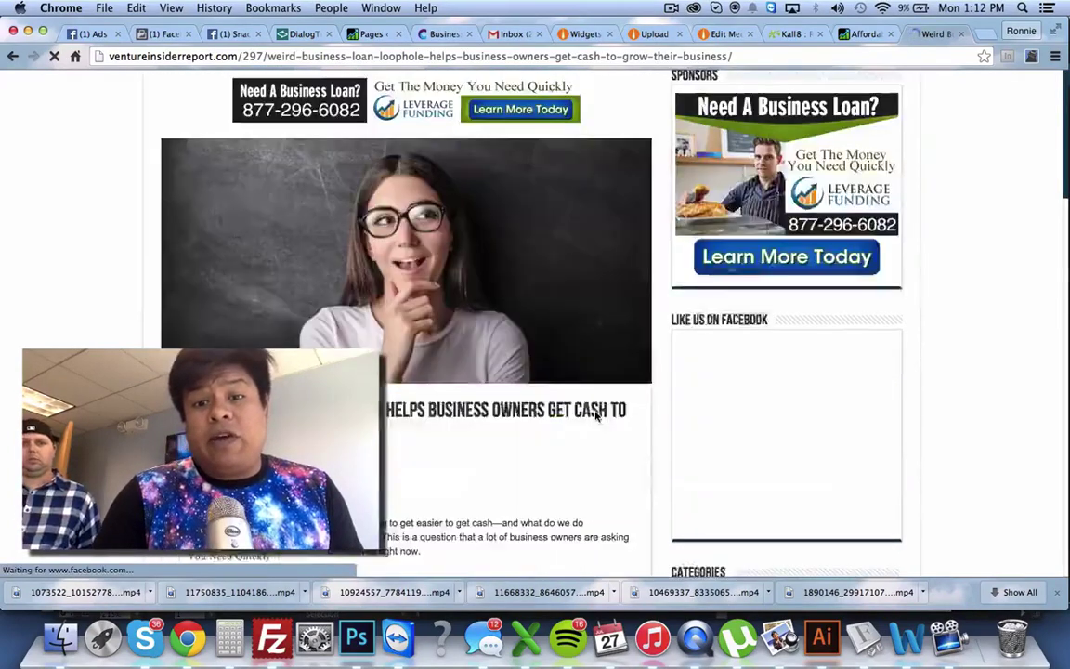
pyautogui.scroll(-5, 595, 414)
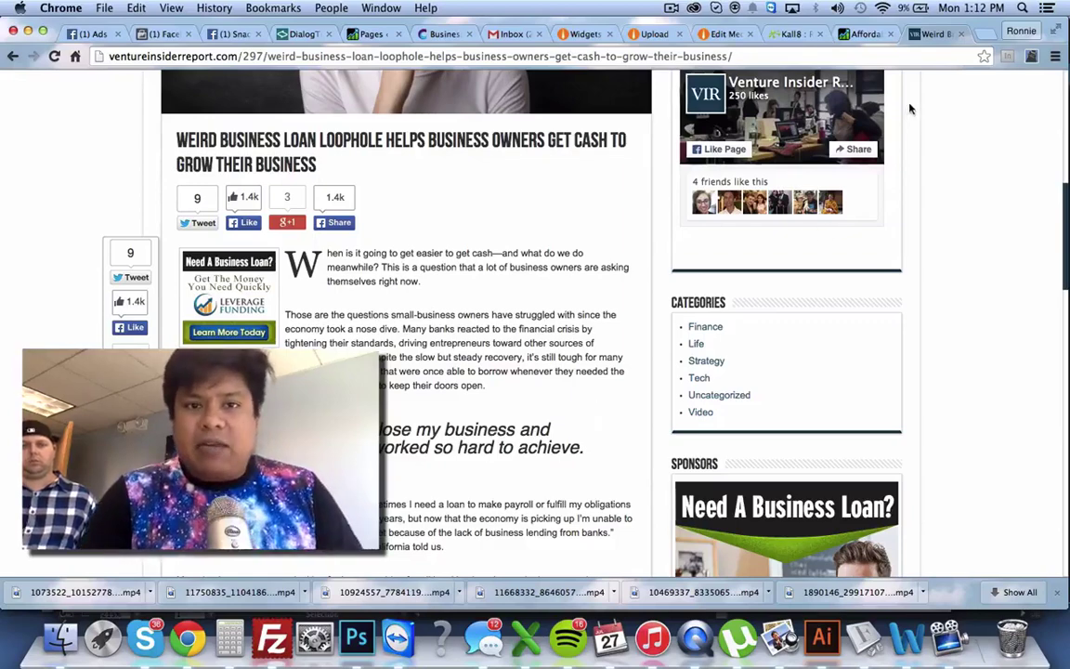
# Step: Switch to Facebook, open the news feed and look over the sponsored ads
pyautogui.click(213, 36)
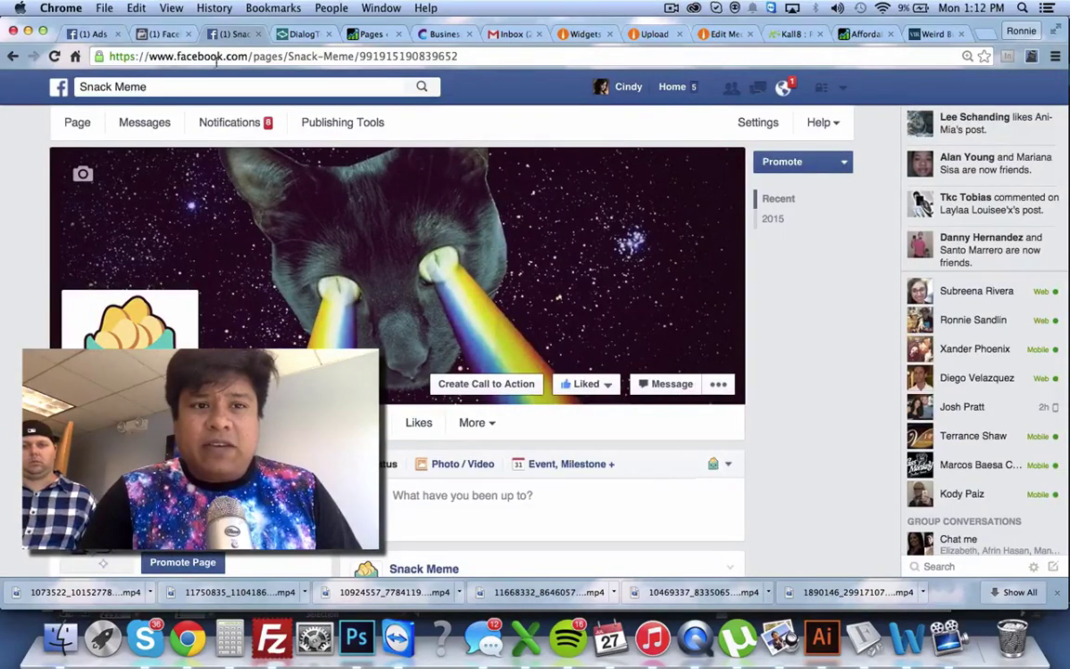
pyautogui.click(61, 98)
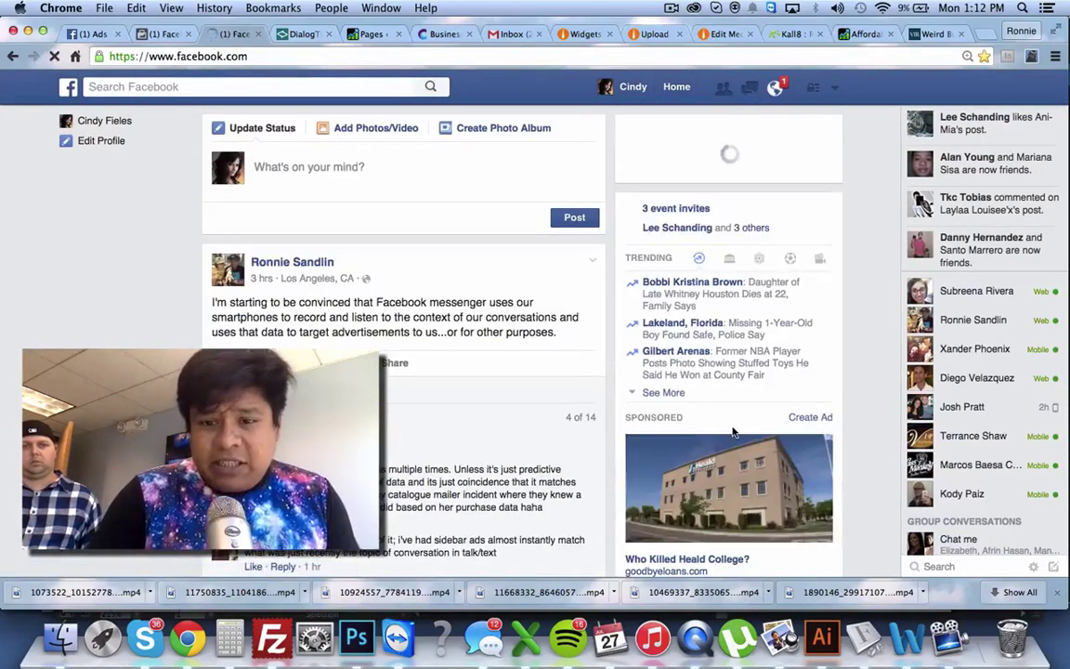
pyautogui.scroll(-5, 733, 413)
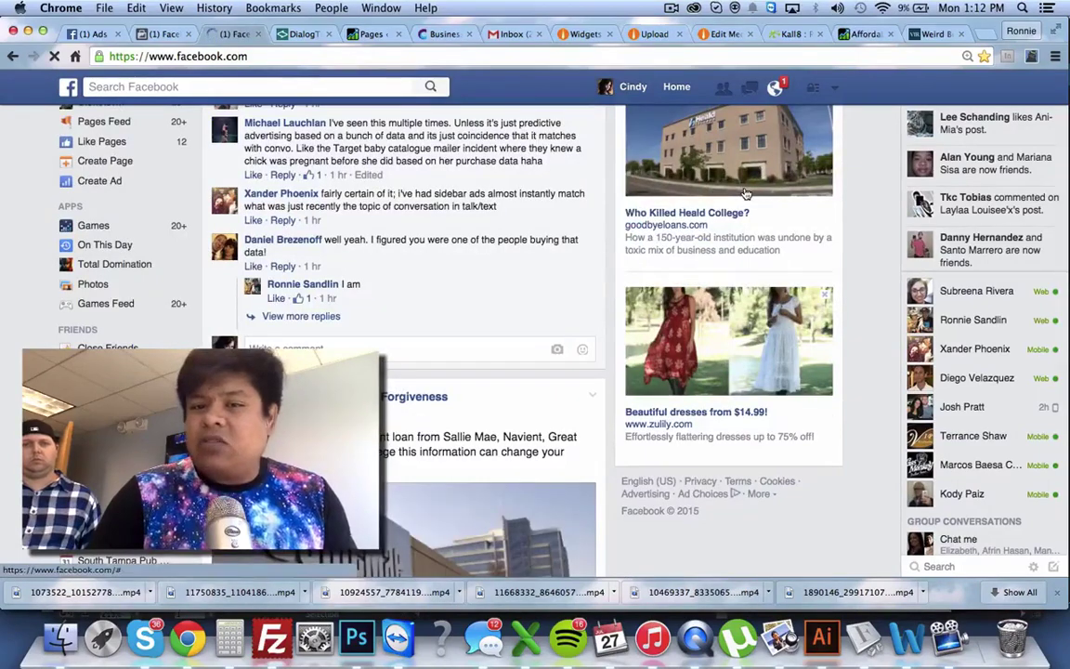
pyautogui.scroll(-3, 727, 296)
pyautogui.scroll(-2, 727, 296)
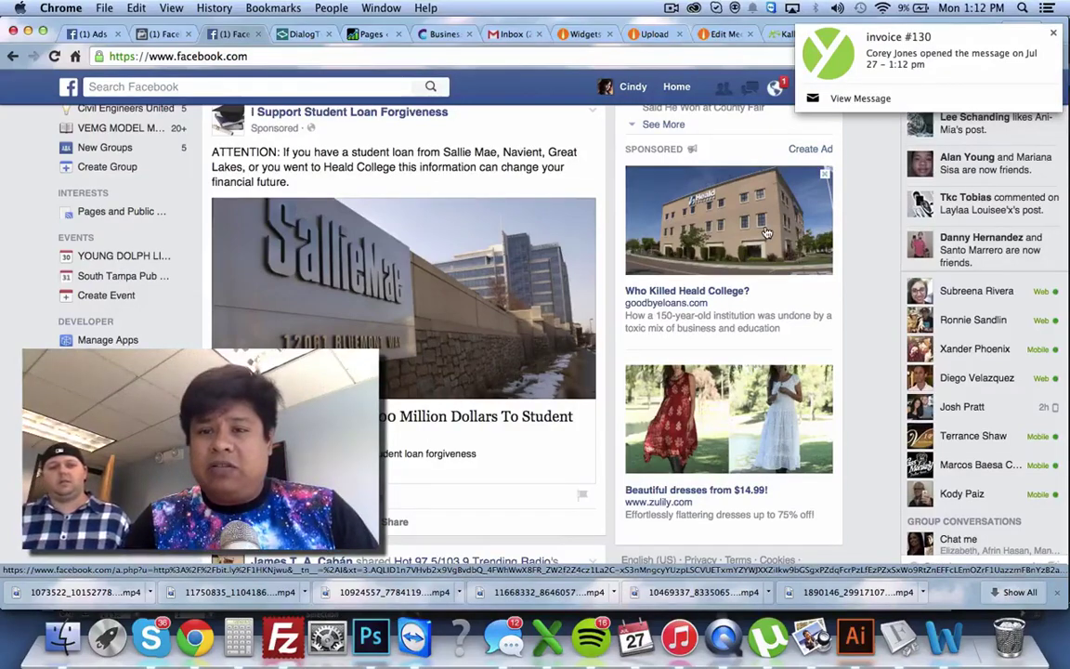
# Step: Open the "Who Killed Heald College?" sponsored ad and look through its Goodbye Loans landing page
pyautogui.click(766, 232)
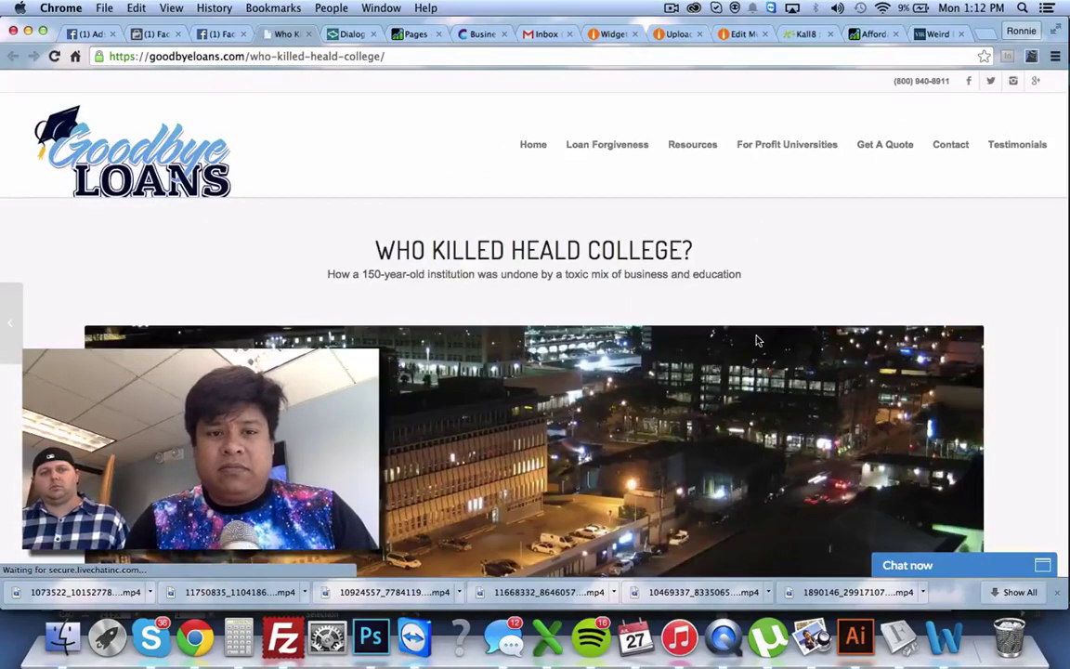
pyautogui.scroll(-20, 757, 341)
pyautogui.scroll(20, 758, 339)
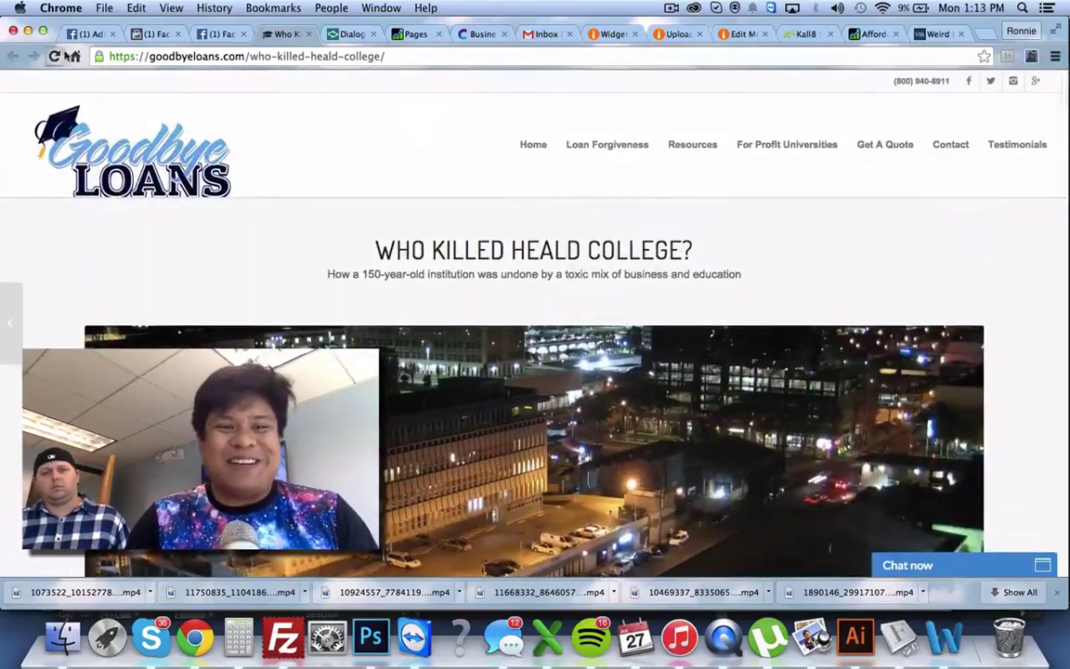
# Step: Return to the Facebook news feed and reload it to look for other sponsored ads
pyautogui.click(213, 33)
pyautogui.scroll(-2, 574, 353)
pyautogui.scroll(5, 574, 353)
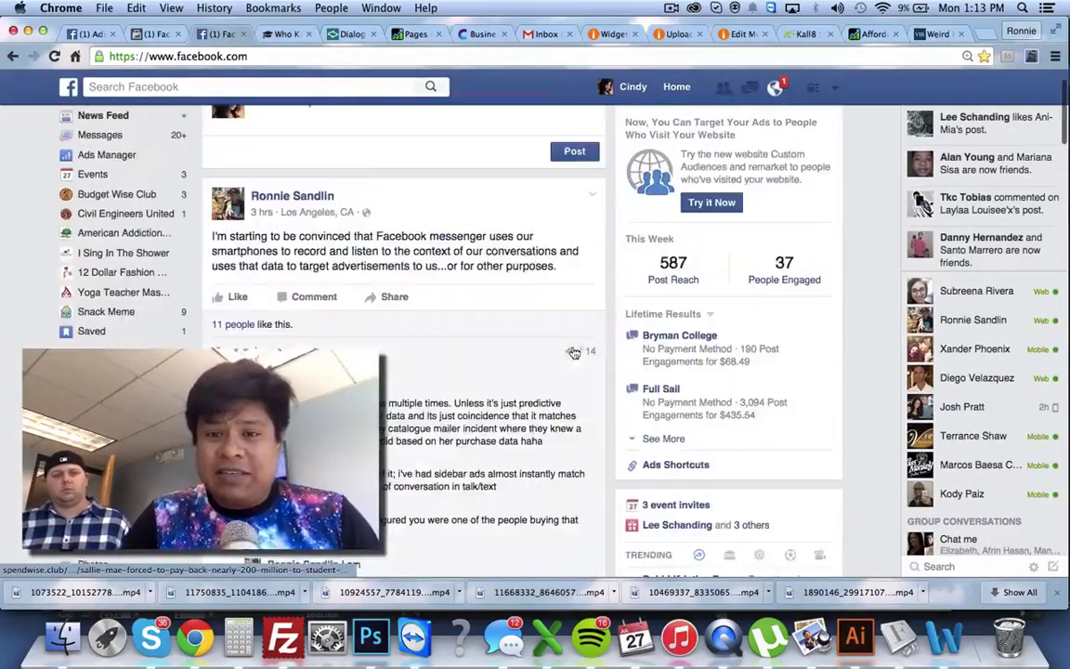
pyautogui.scroll(-5, 279, 232)
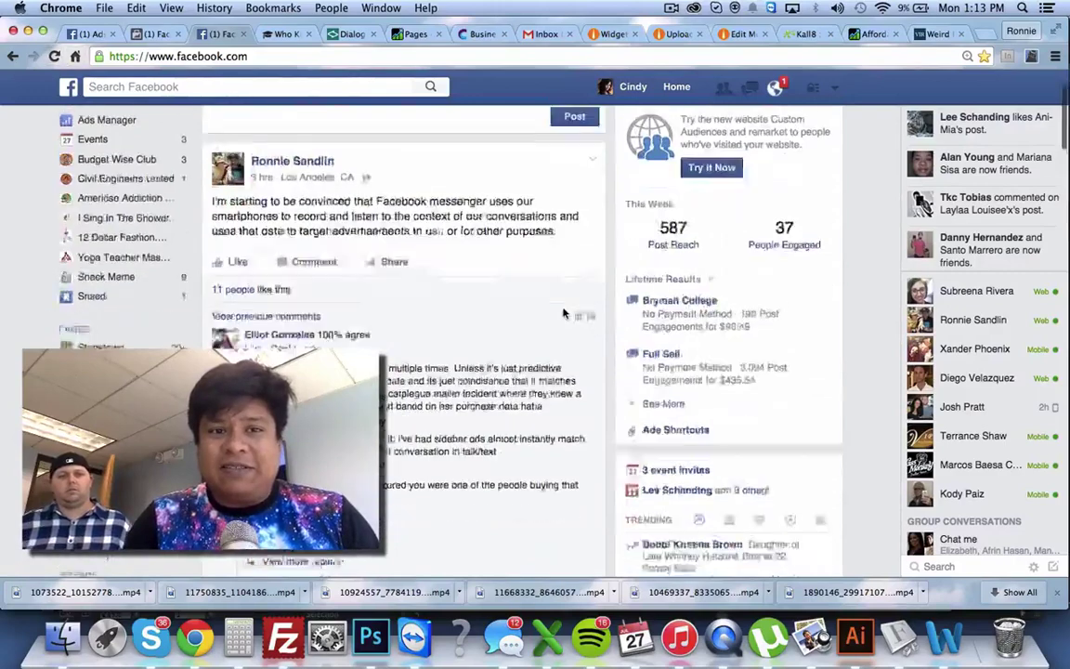
pyautogui.click(55, 55)
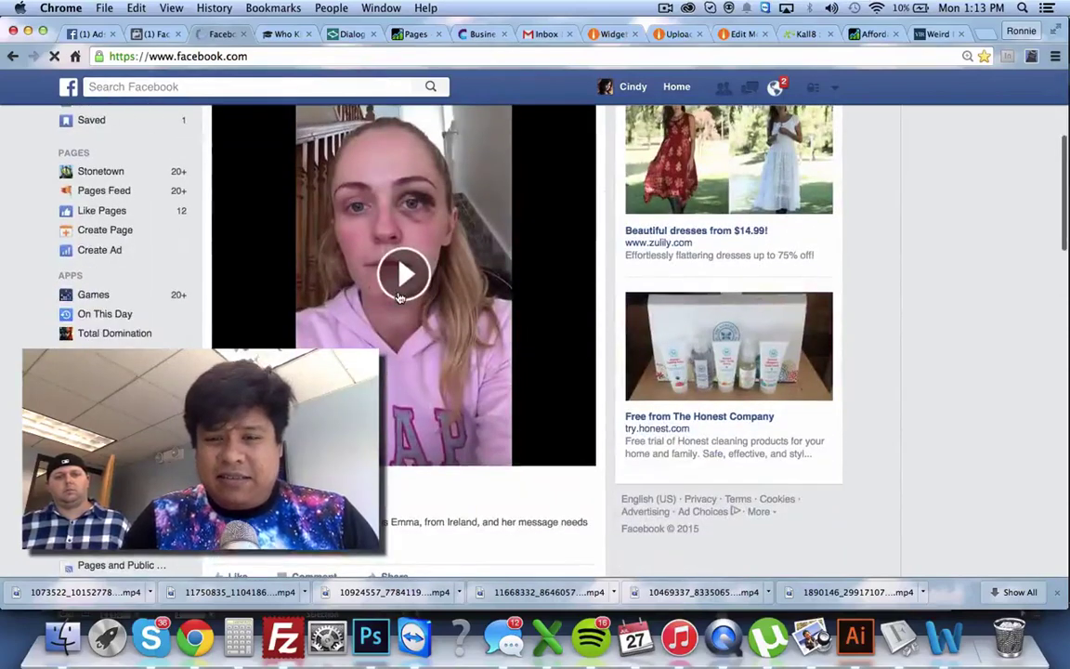
# Step: Open the "Free from The Honest Company" sponsored ad and examine its trial sign-up landing page
pyautogui.click(706, 394)
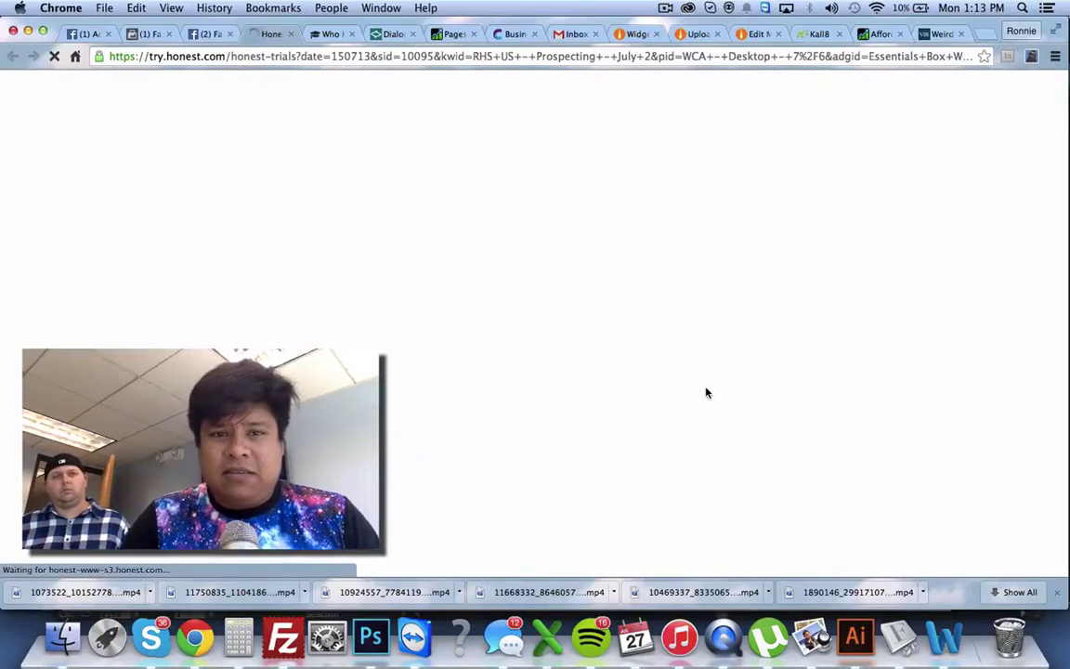
pyautogui.scroll(-2, 706, 394)
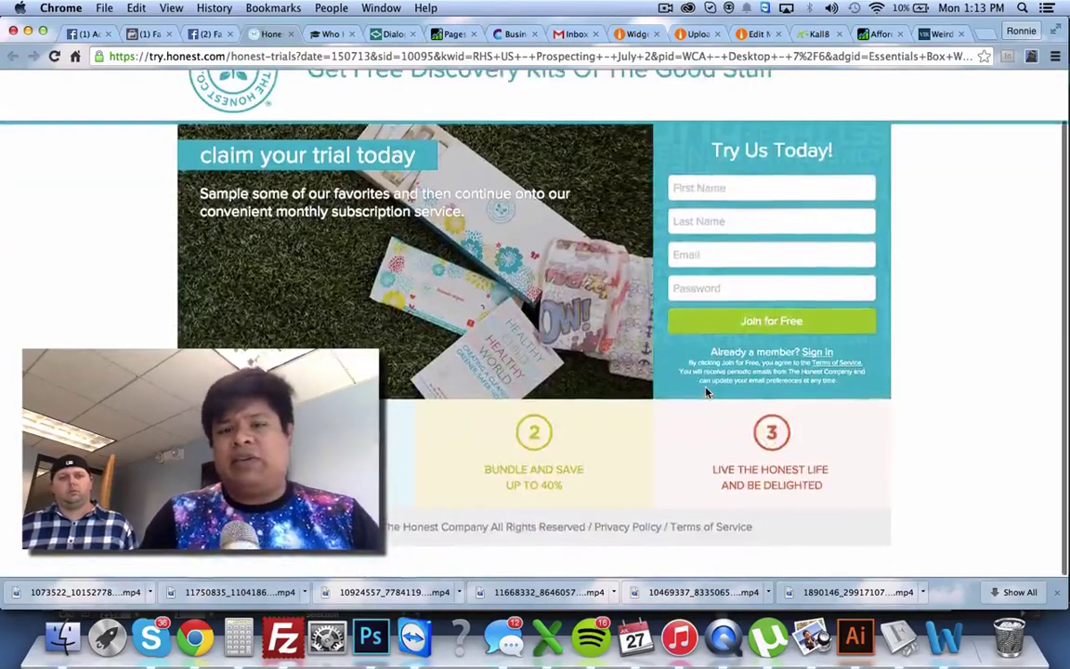
pyautogui.scroll(2, 706, 394)
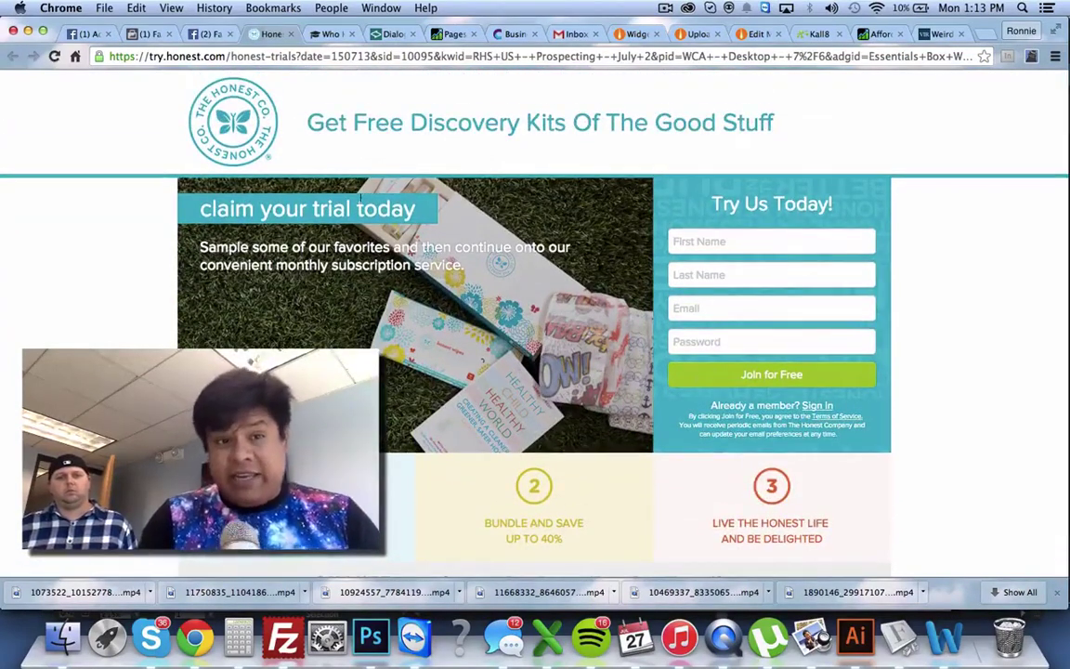
pyautogui.scroll(-2, 548, 239)
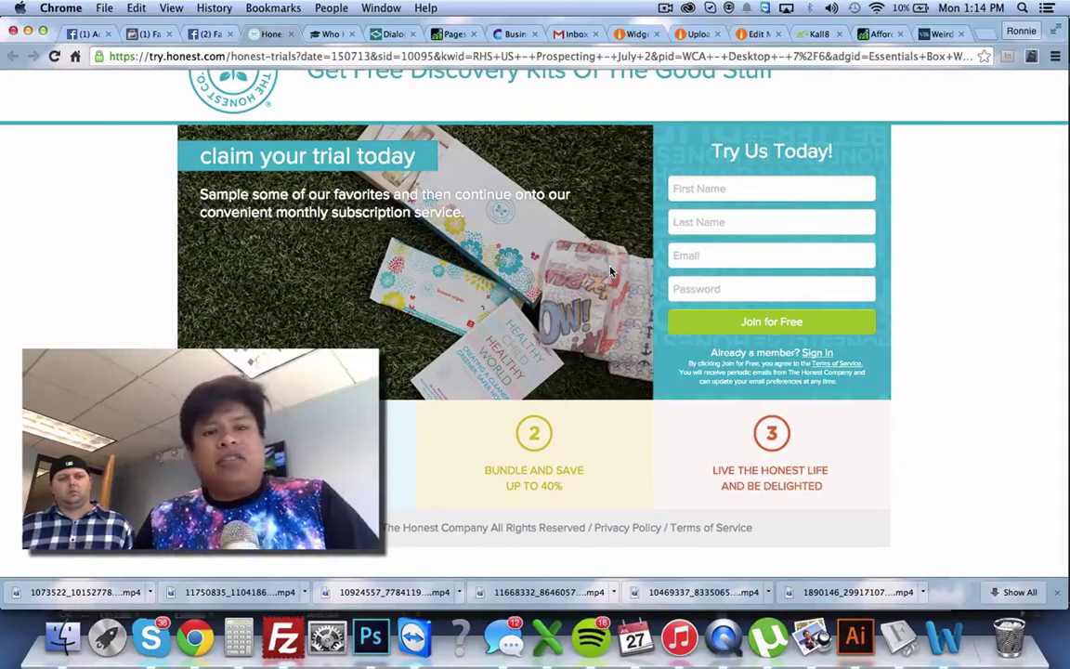
pyautogui.scroll(2, 548, 279)
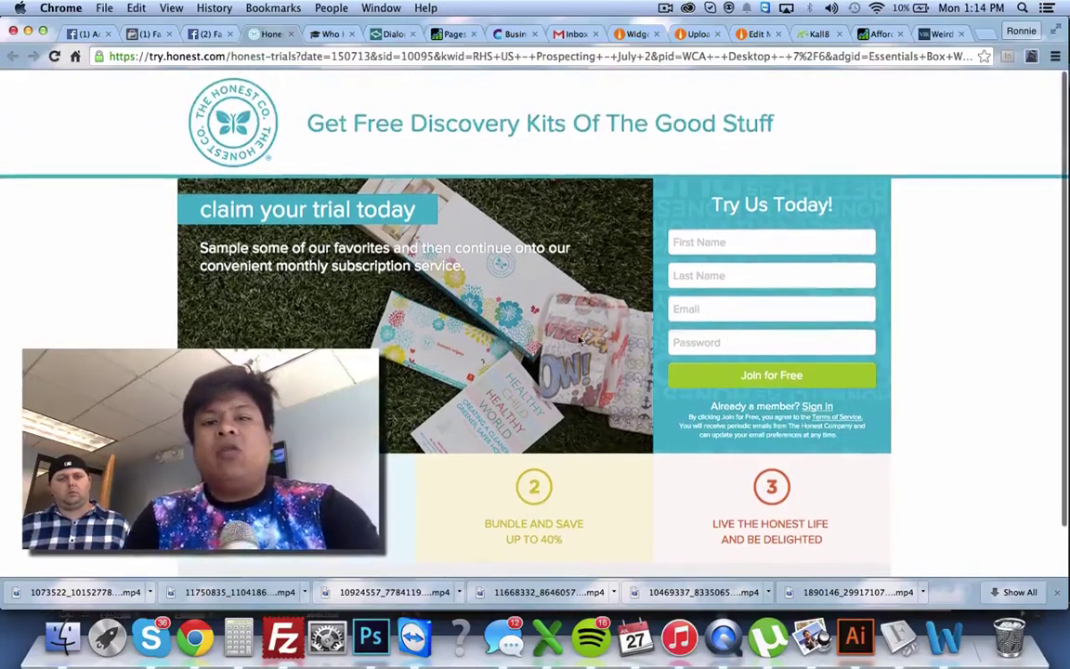
pyautogui.scroll(-2, 500, 302)
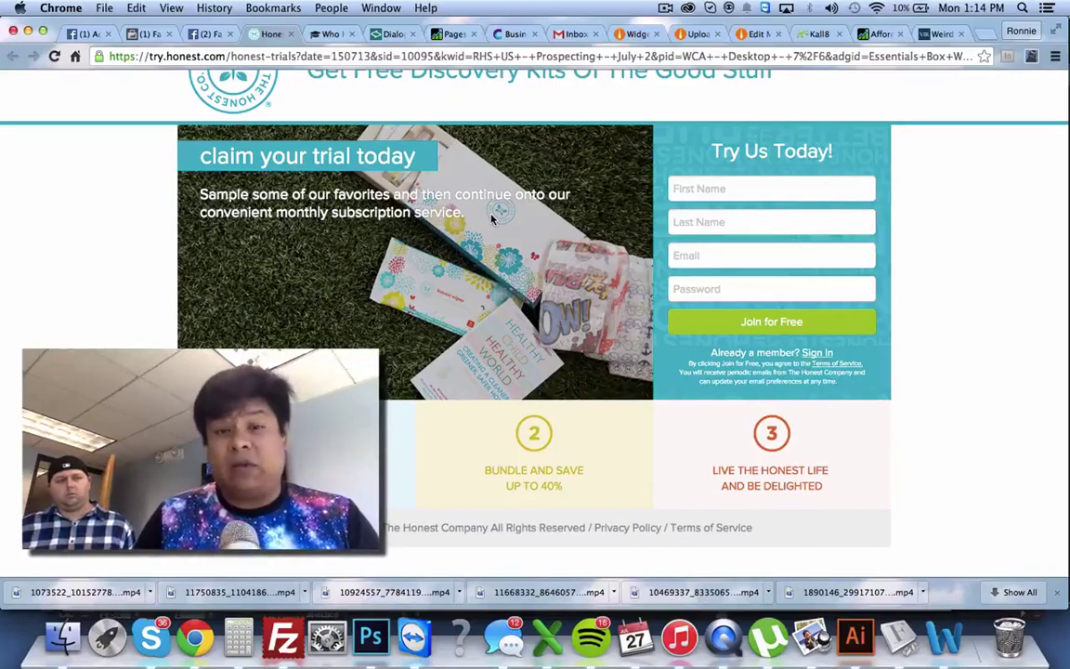
# Step: Return to the "Weird Business Loan Loophole" article and examine its headline, image and sponsor banners
pyautogui.click(934, 34)
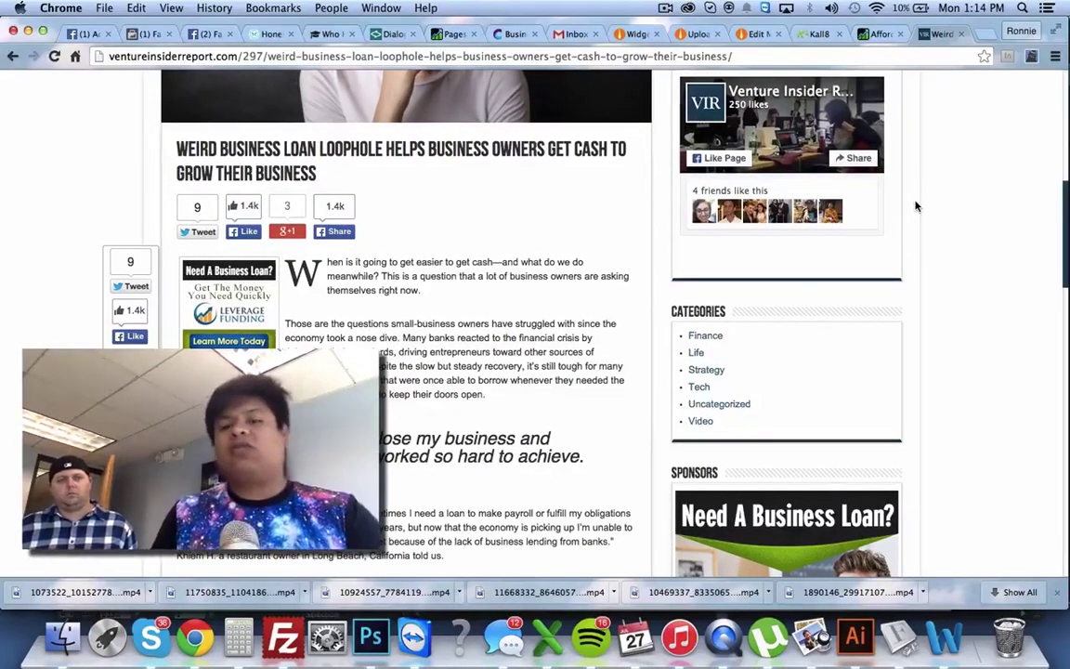
pyautogui.scroll(10, 631, 216)
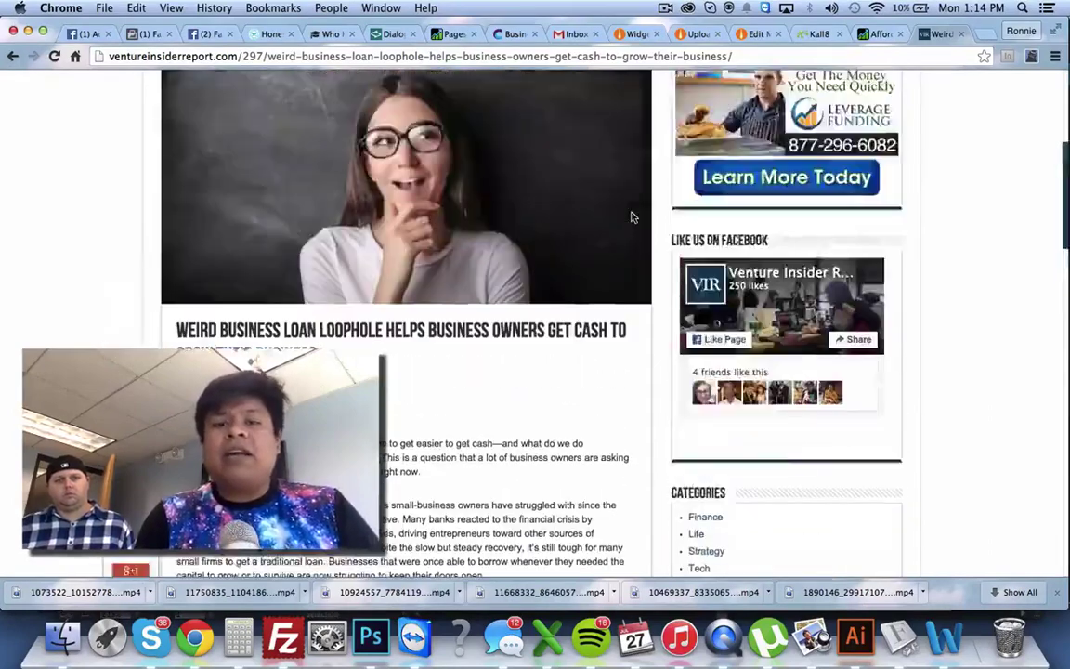
pyautogui.scroll(-5, 630, 216)
pyautogui.scroll(8, 630, 217)
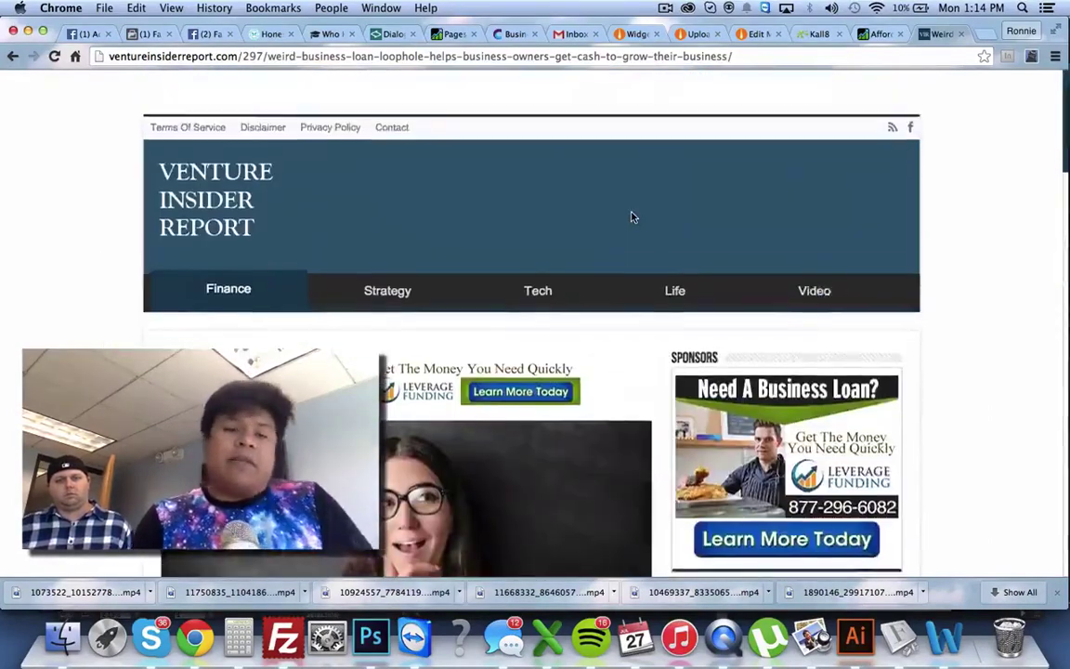
pyautogui.scroll(-2, 630, 191)
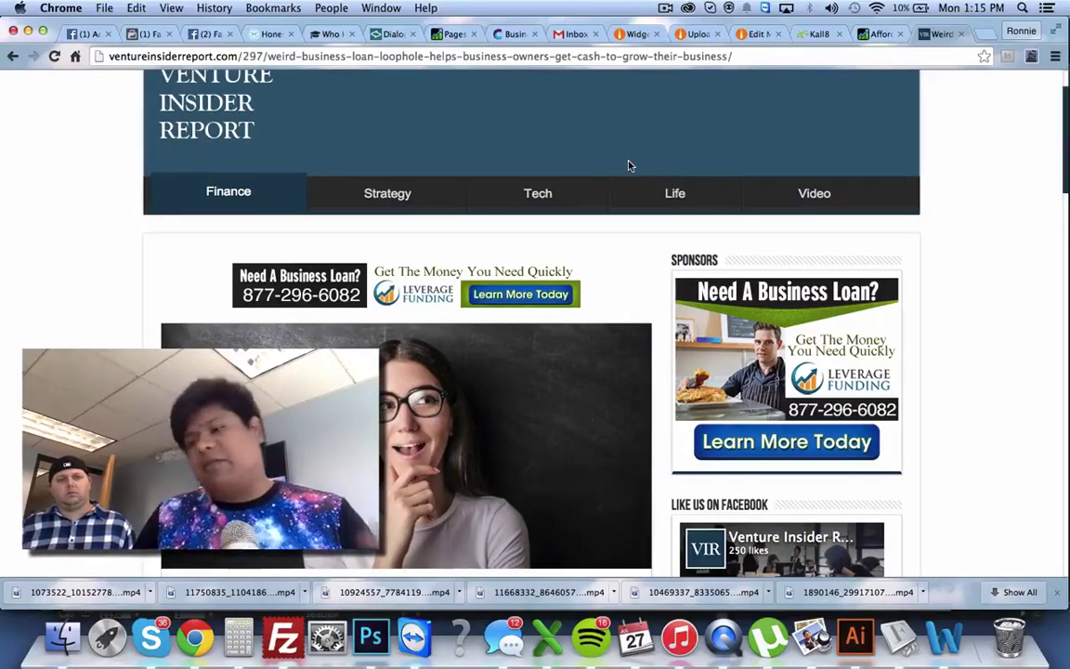
pyautogui.scroll(-5, 628, 166)
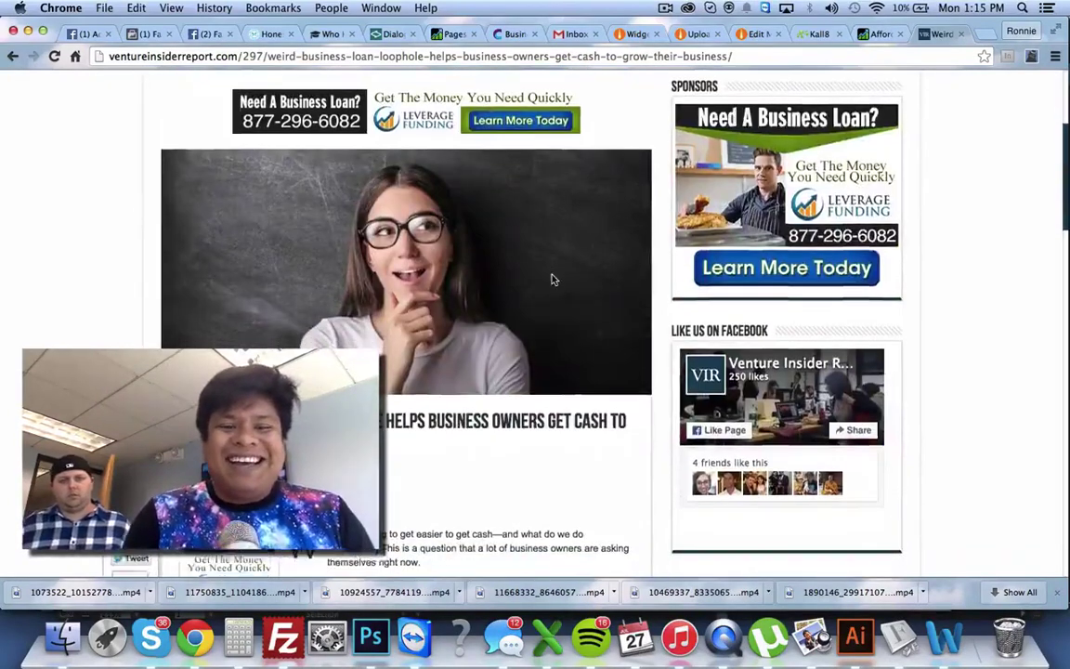
pyautogui.scroll(2, 552, 280)
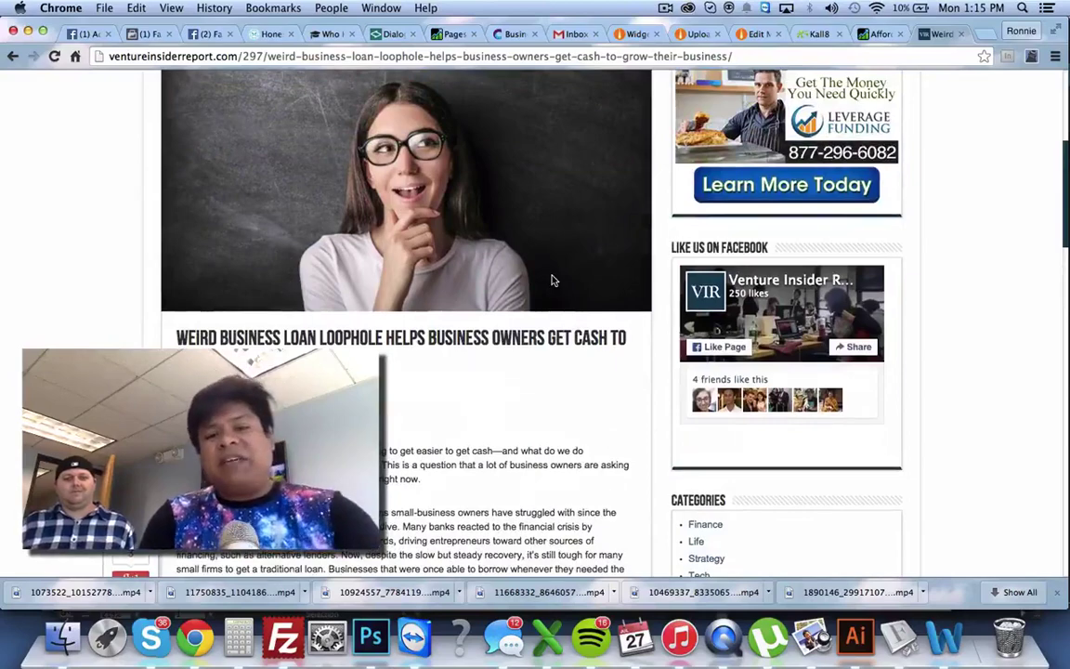
pyautogui.scroll(-3, 551, 279)
pyautogui.scroll(10, 552, 279)
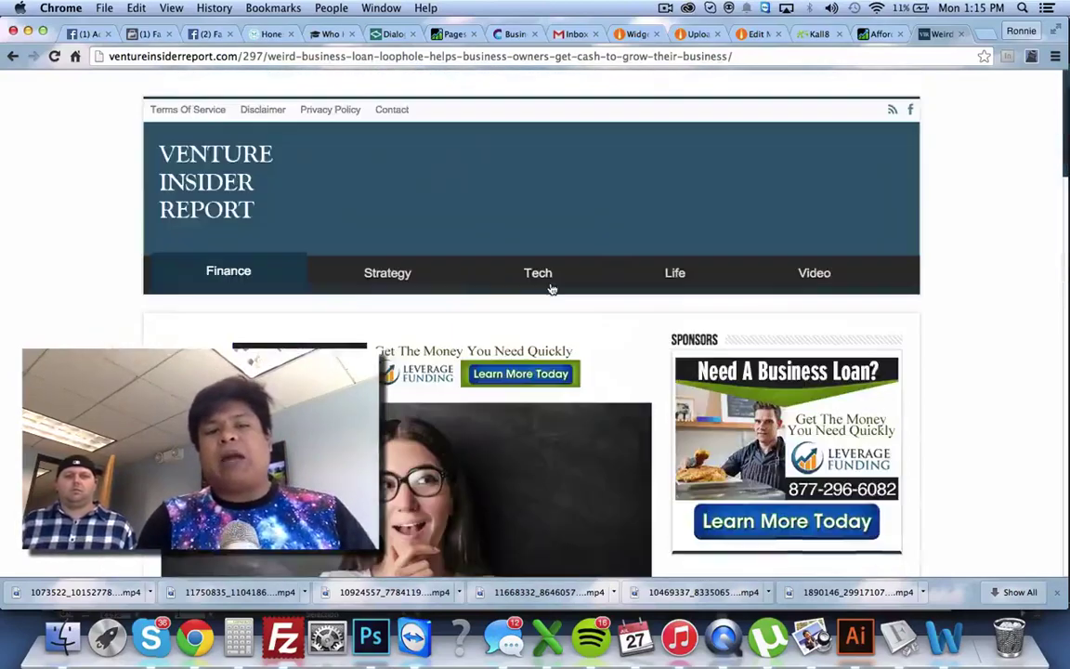
# Step: Go to the Venture Insider Report homepage and look through its article, video and sponsor sections
pyautogui.rightClick(227, 197)
pyautogui.click(205, 172)
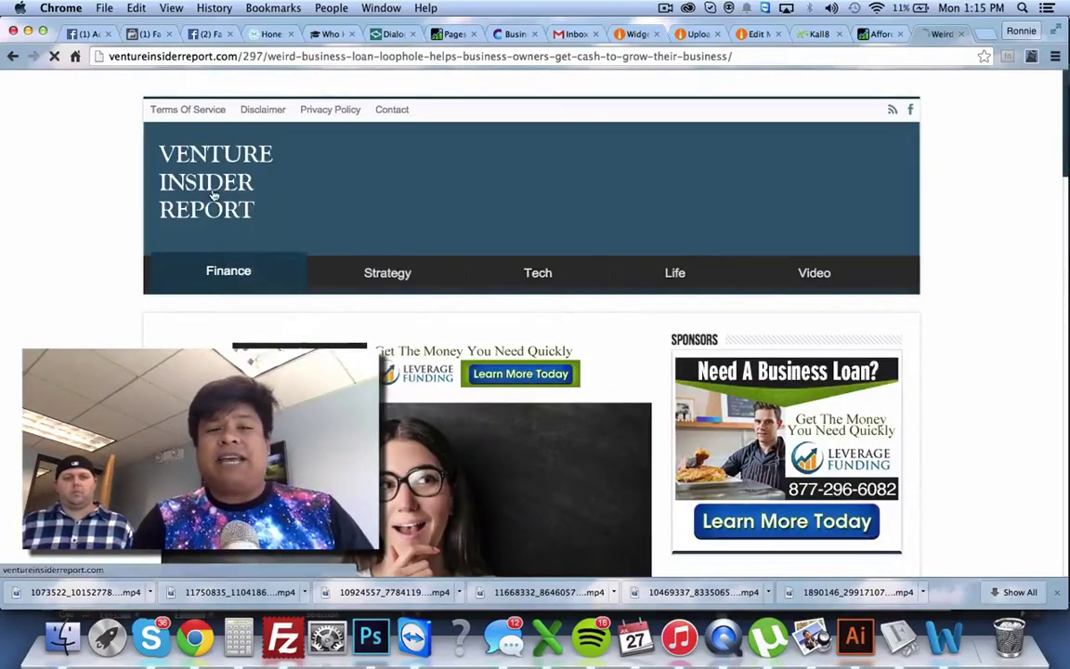
pyautogui.scroll(-10, 452, 324)
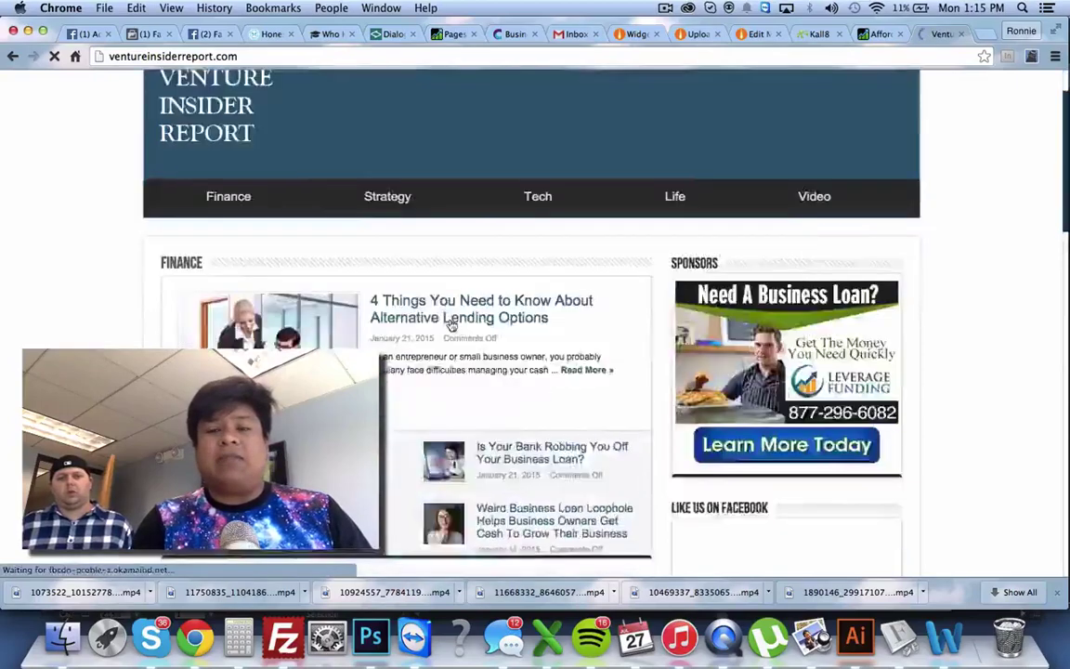
pyautogui.scroll(-5, 451, 324)
pyautogui.scroll(8, 452, 324)
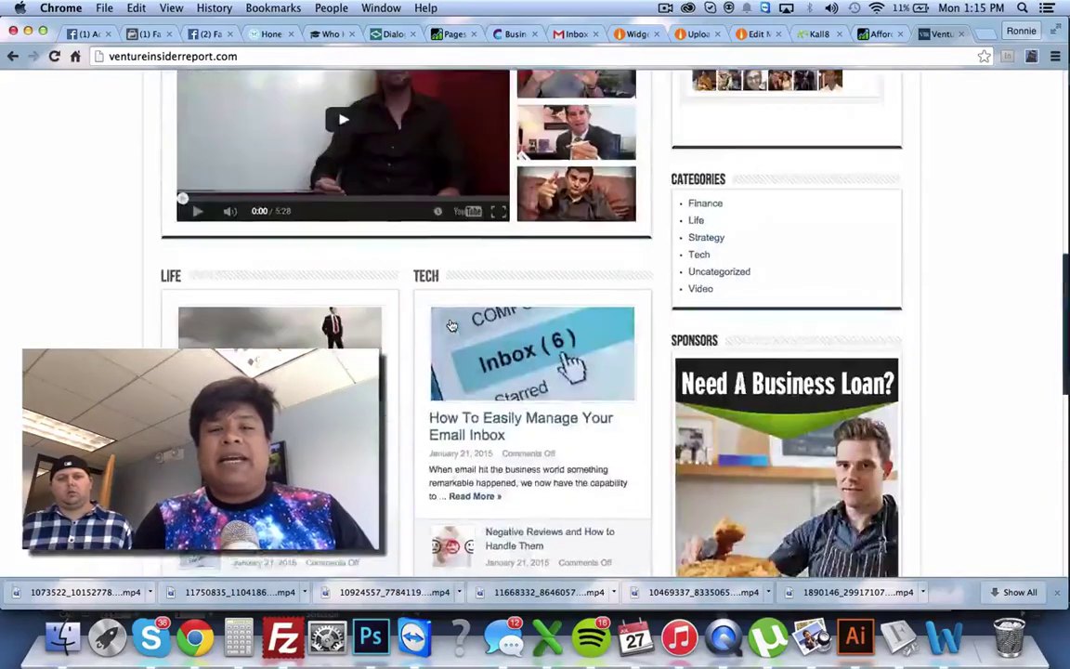
pyautogui.scroll(5, 450, 324)
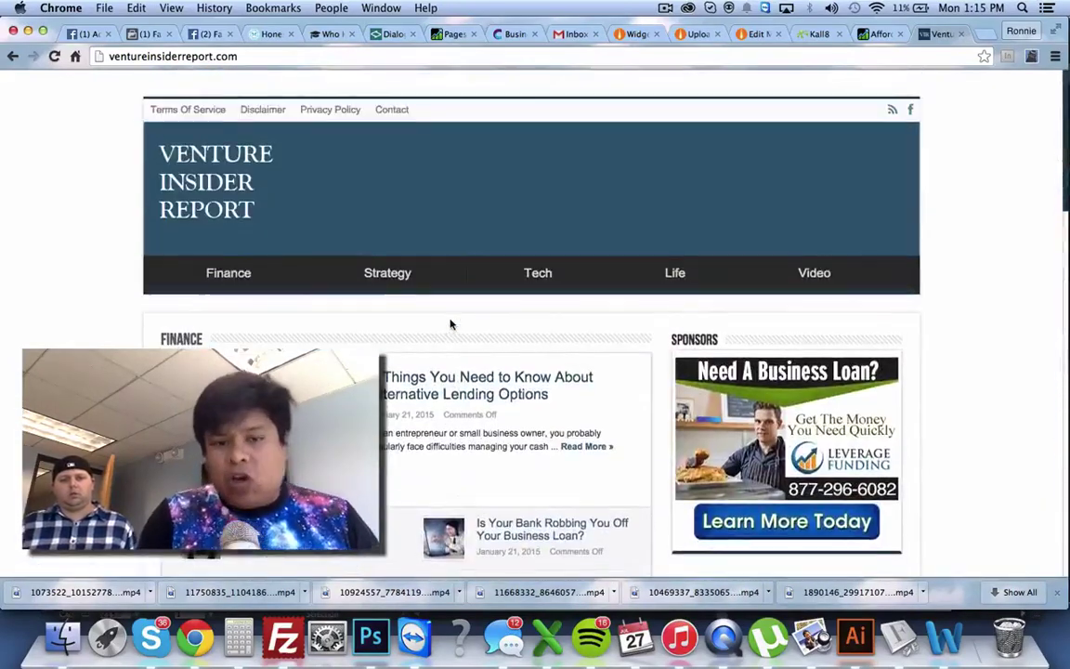
pyautogui.scroll(-10, 450, 324)
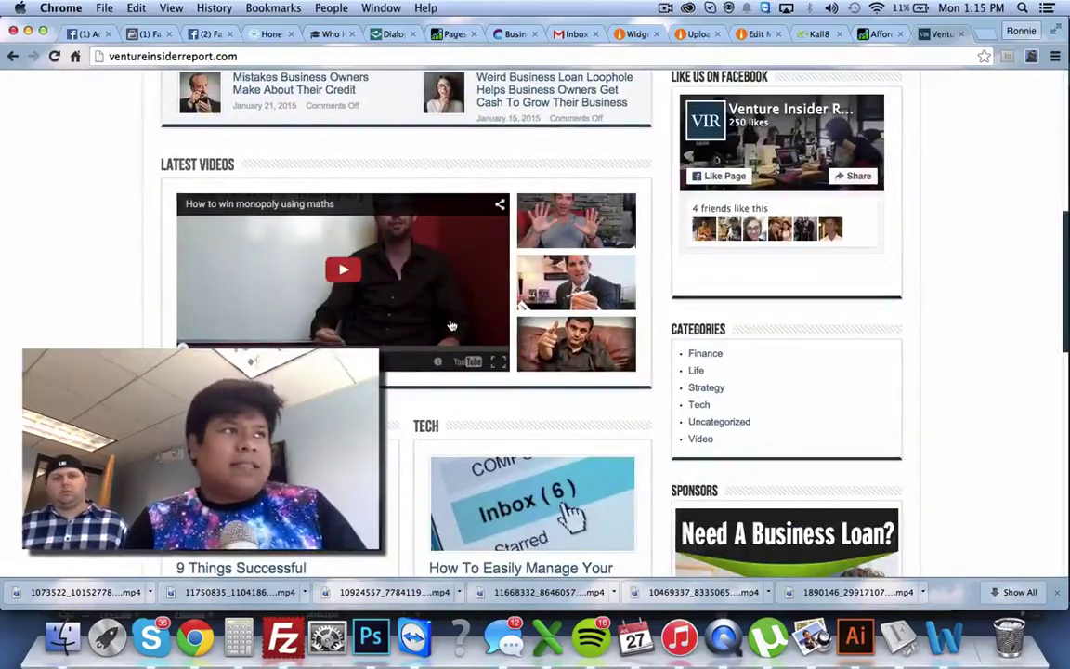
pyautogui.scroll(3, 451, 324)
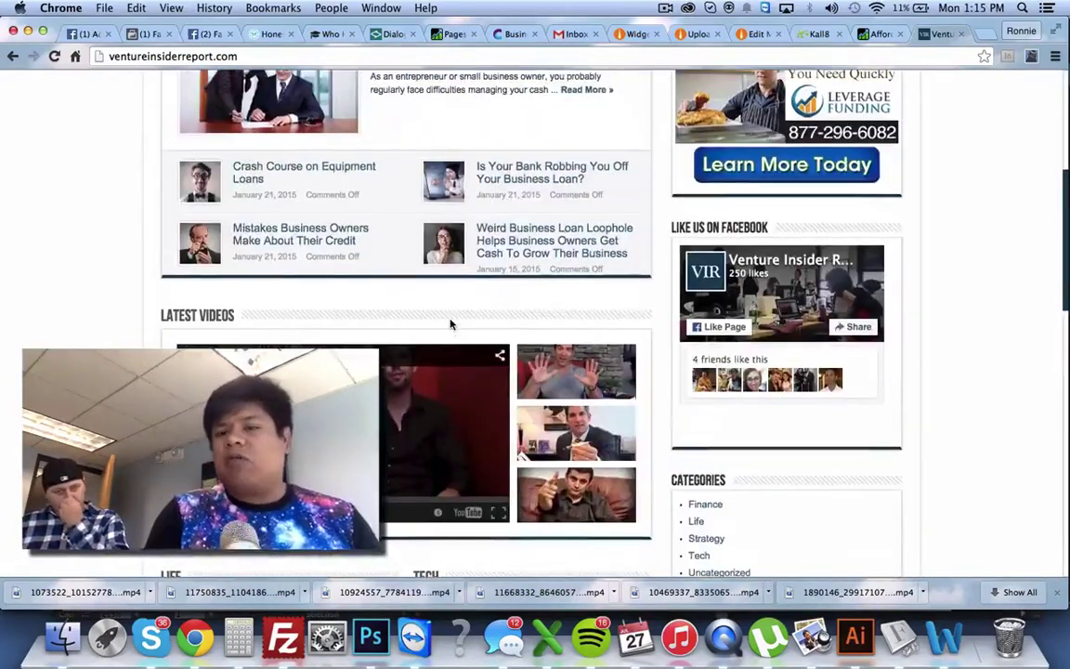
# Step: View the Leverage Funding sponsor site, then go back to the Venture Insider Report homepage and its article sections
pyautogui.scroll(1, 450, 324)
pyautogui.scroll(3, 451, 324)
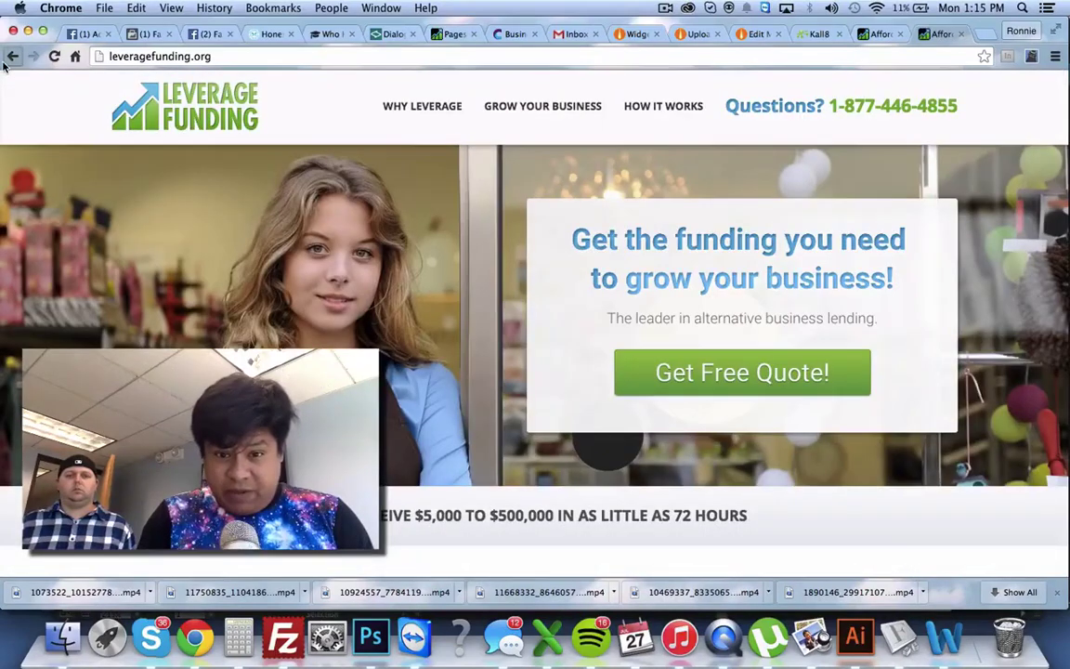
pyautogui.click(9, 57)
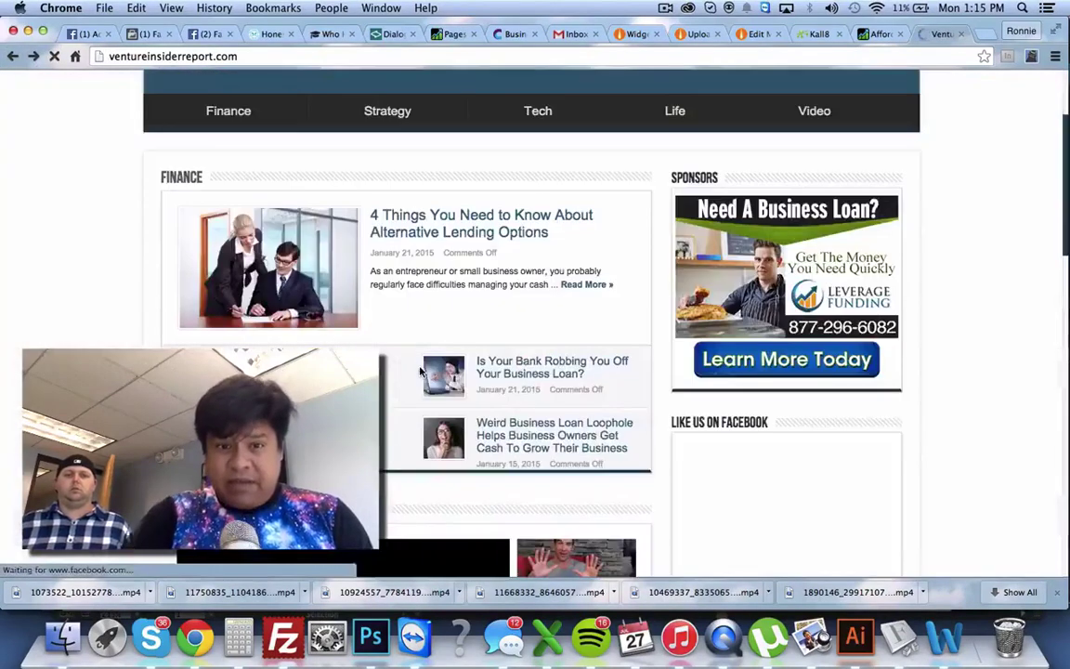
pyautogui.scroll(-5, 490, 314)
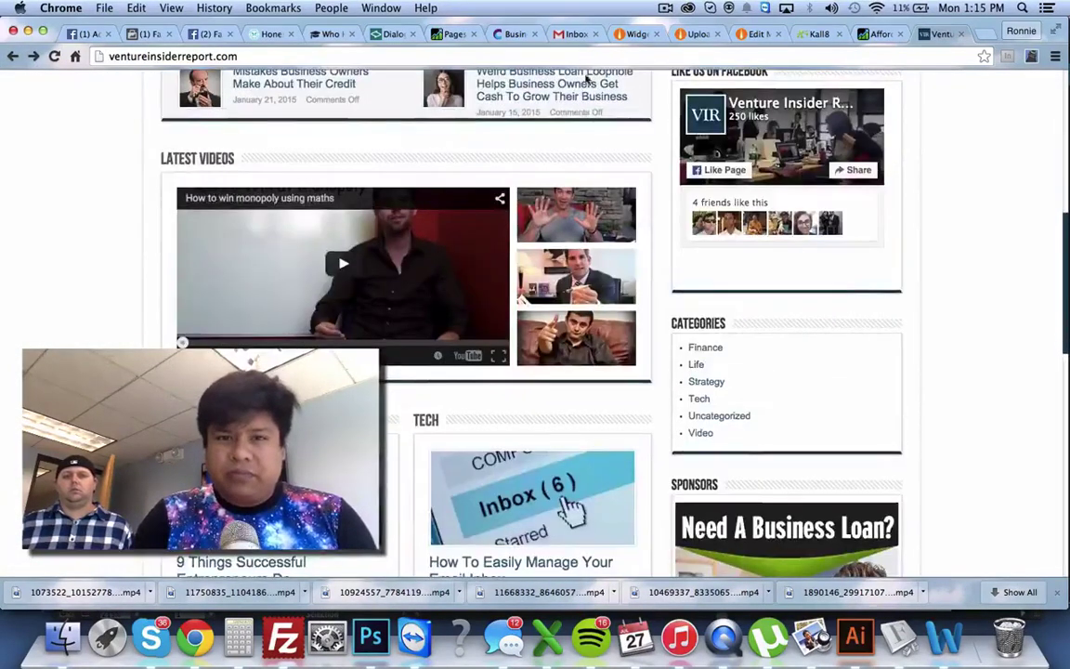
# Step: Open the "Weird Business Loan Loophole" article and look through its body text, pull quotes and sponsor banners
pyautogui.click(575, 99)
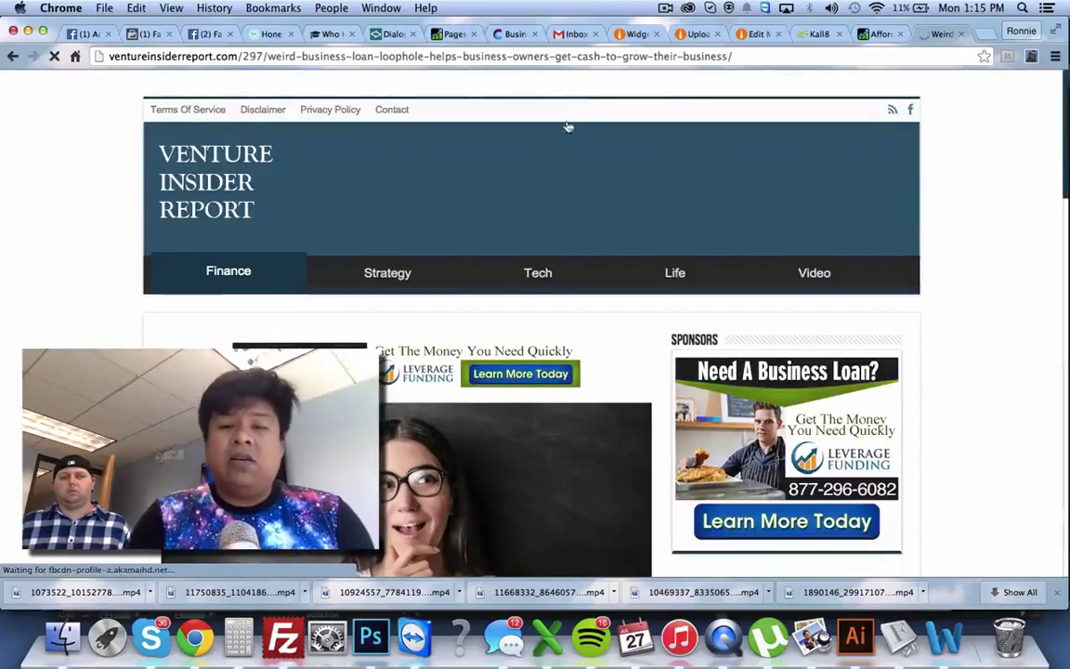
pyautogui.scroll(-10, 537, 175)
pyautogui.scroll(4, 537, 175)
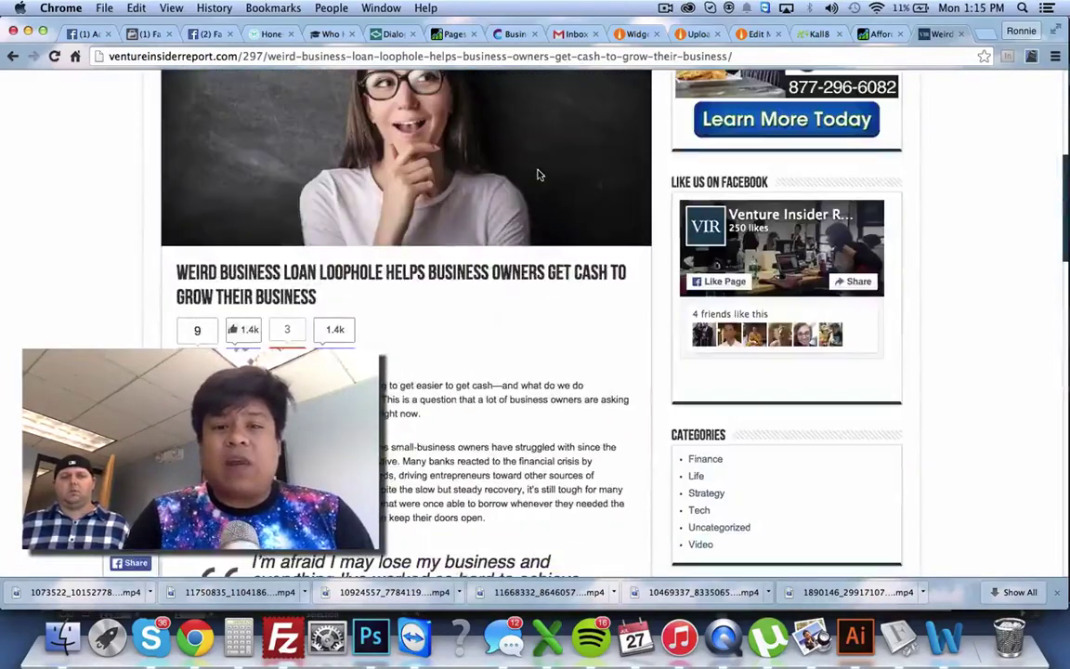
pyautogui.scroll(-5, 537, 175)
pyautogui.scroll(3, 537, 175)
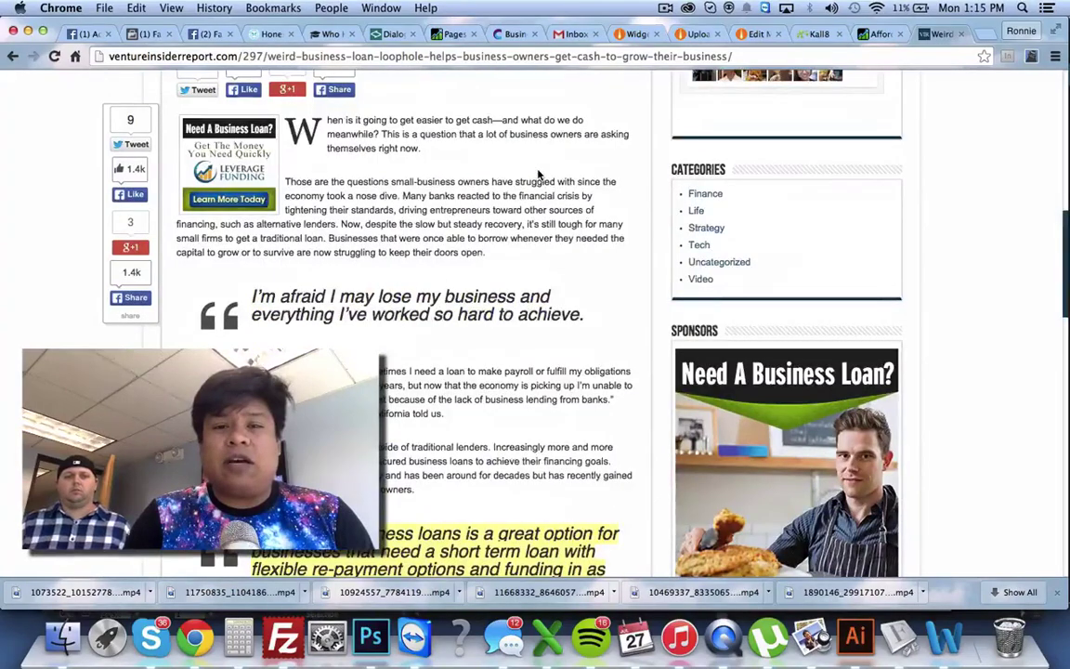
pyautogui.scroll(-6, 537, 172)
pyautogui.scroll(8, 537, 172)
pyautogui.scroll(5, 537, 175)
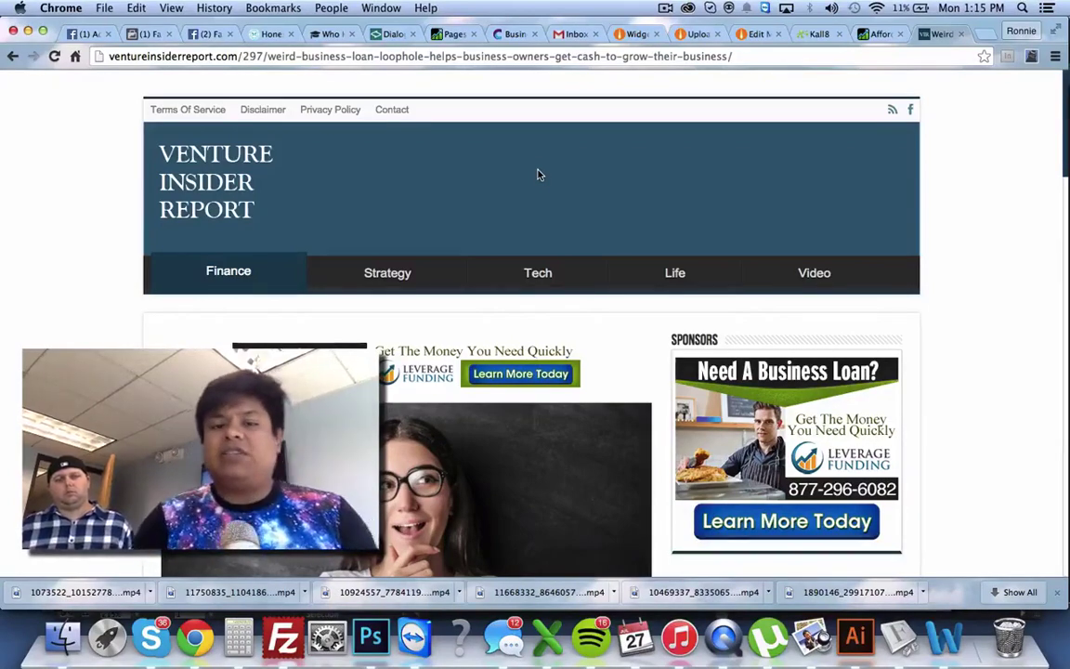
# Step: Examine the article's headline by highlighting it briefly, and look over the opening paragraphs and first pull quote
pyautogui.scroll(-3, 537, 175)
pyautogui.scroll(-4, 538, 174)
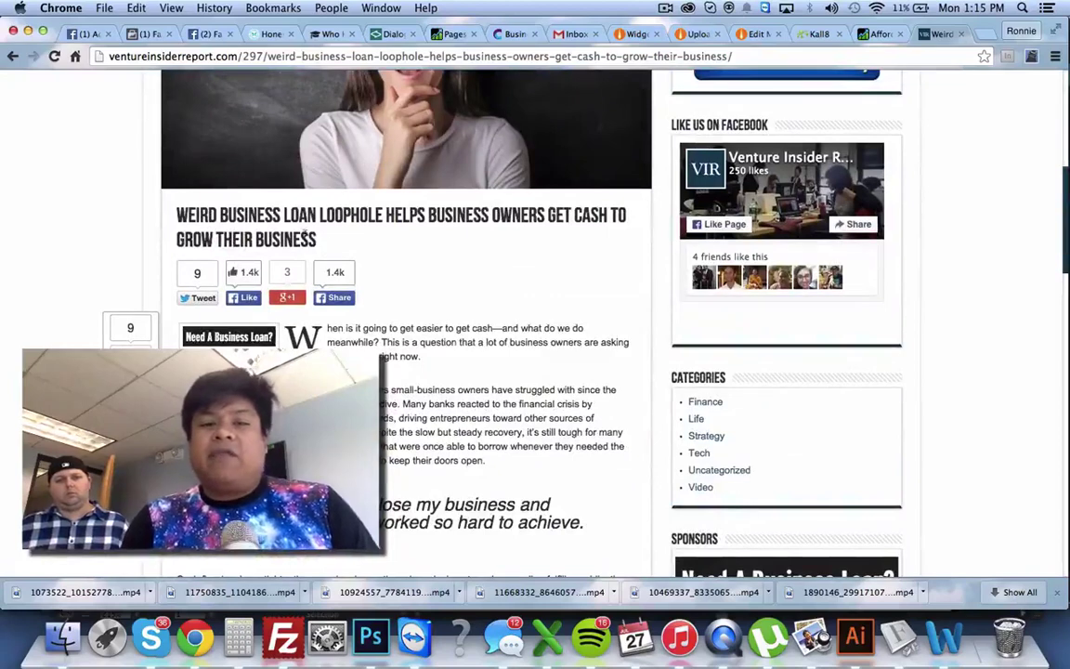
pyautogui.moveTo(318, 240); pyautogui.dragTo(167, 201)
pyautogui.click(169, 204)
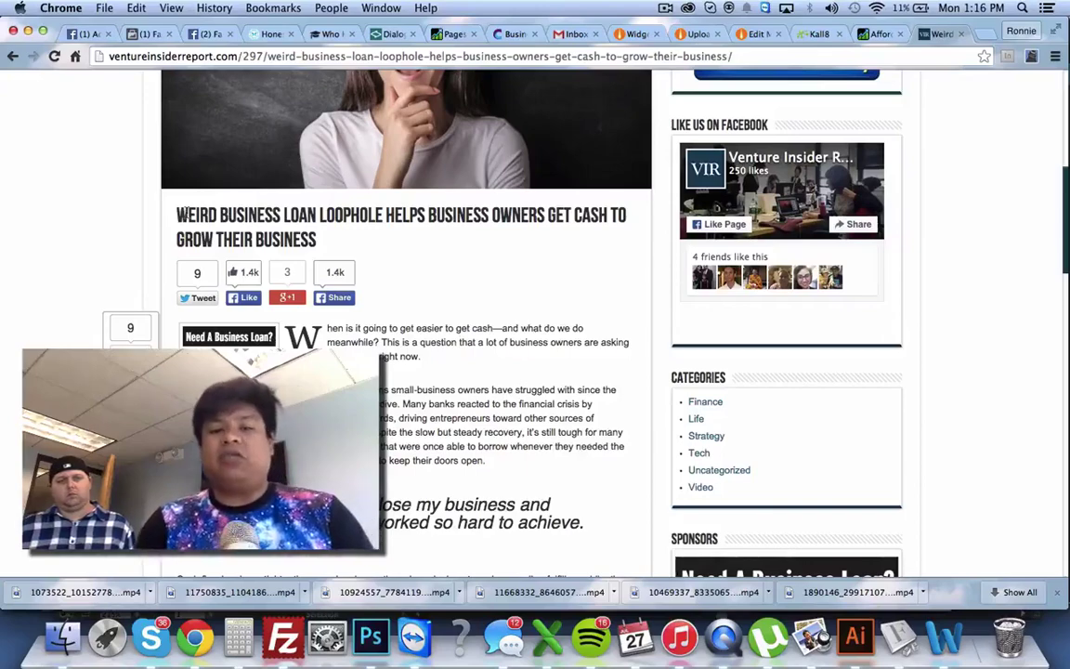
pyautogui.scroll(-5, 185, 215)
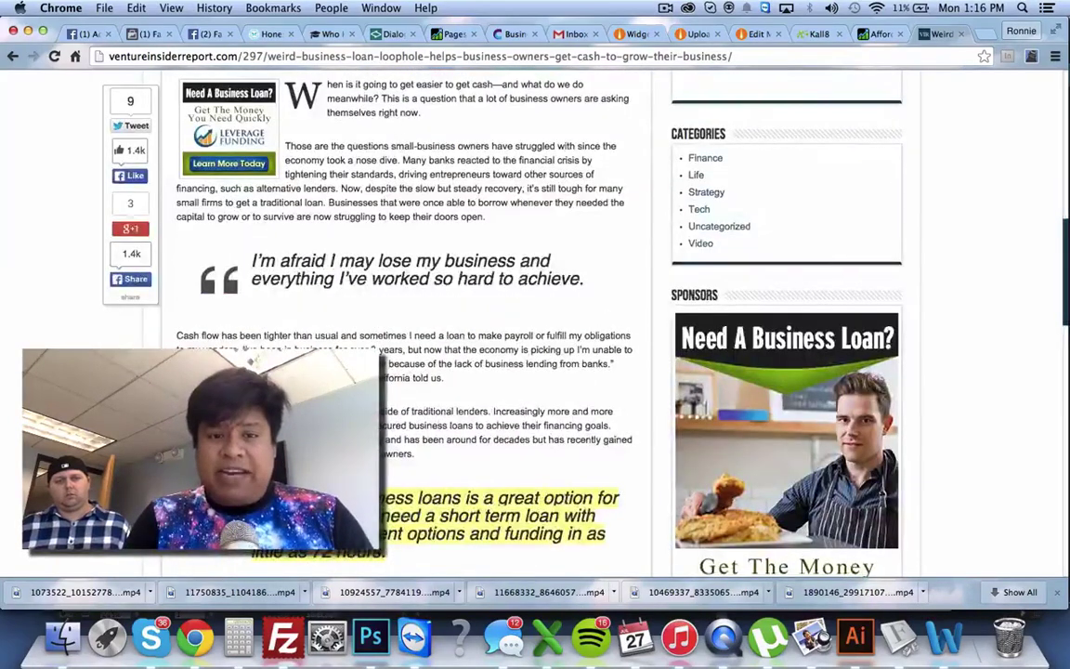
pyautogui.scroll(3, 400, 279)
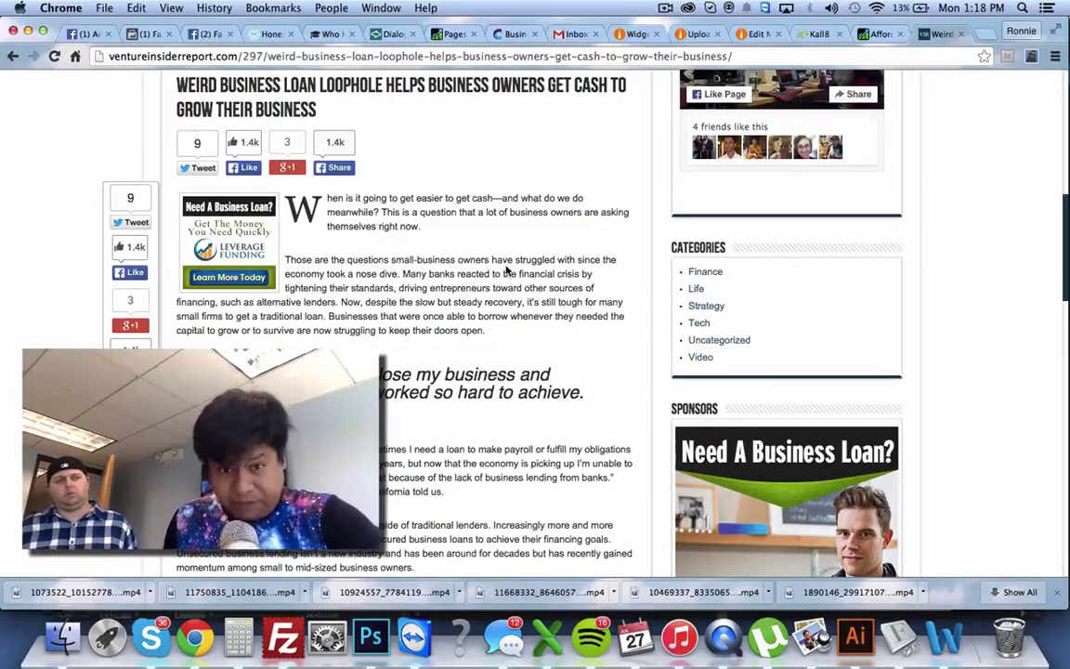
# Step: Read the article through to its closing Leverage Funding contact line and comments section, and return to the headline
pyautogui.scroll(-4, 487, 320)
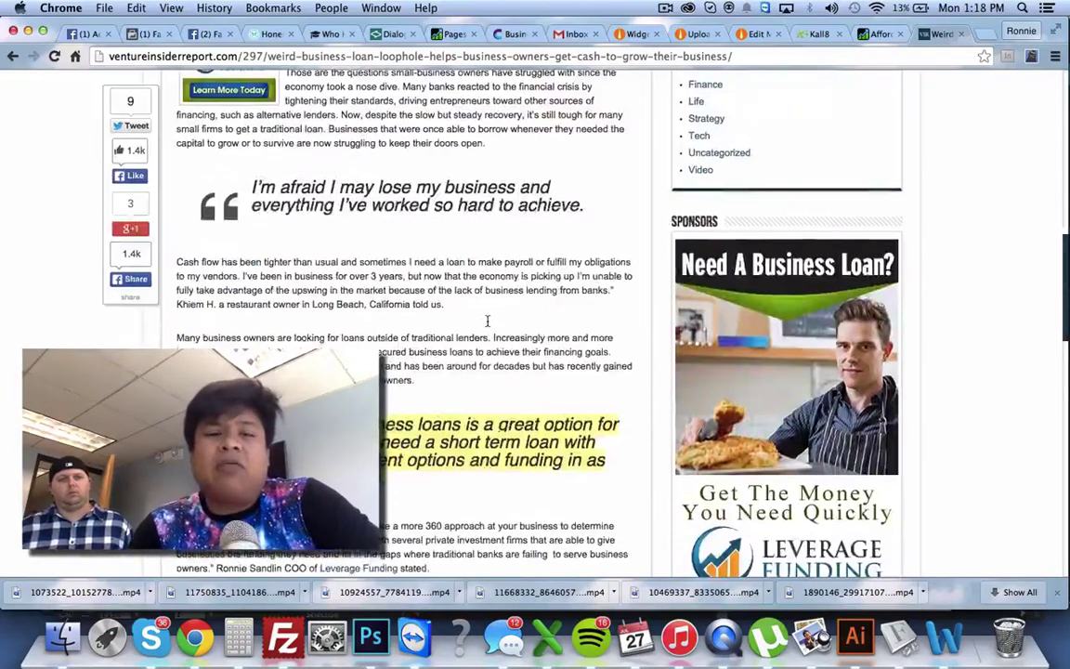
pyautogui.scroll(3, 371, 227)
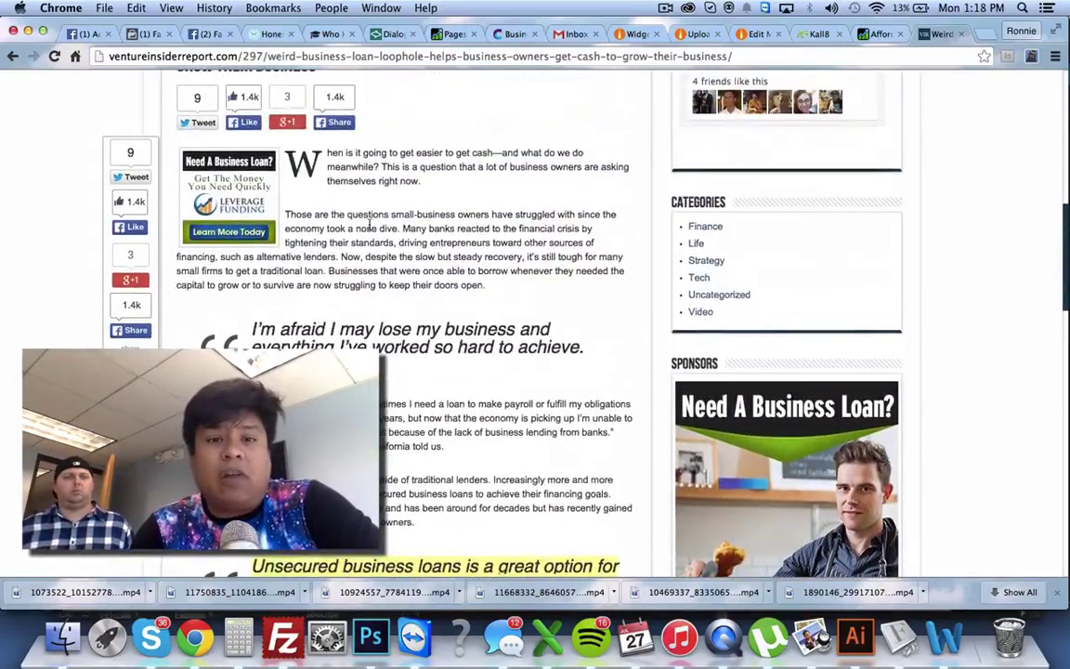
pyautogui.scroll(1, 370, 227)
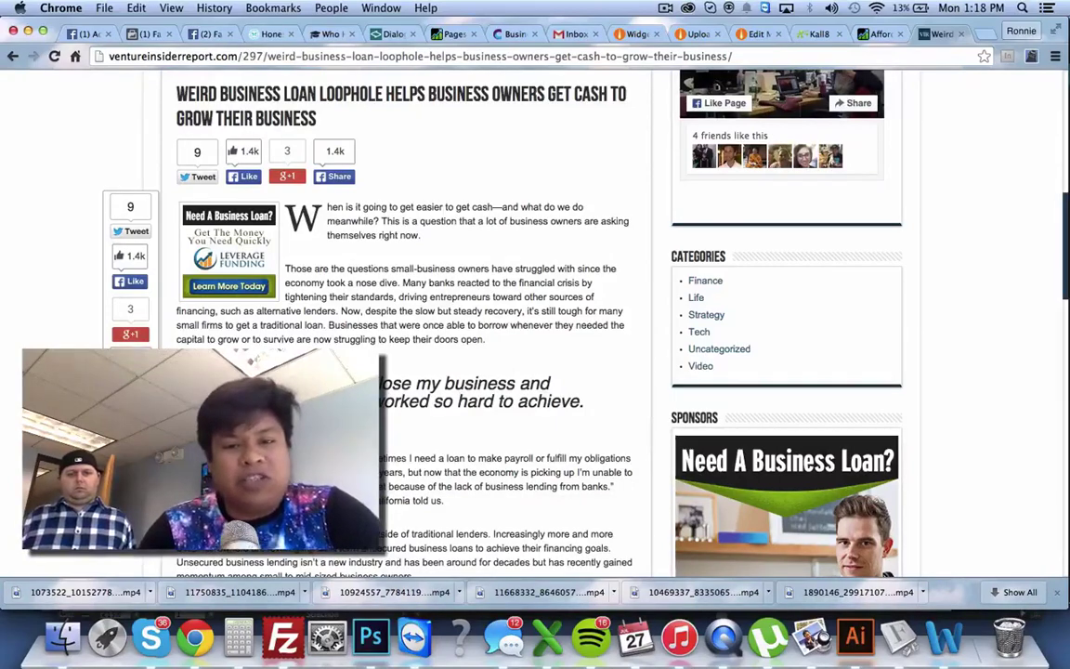
pyautogui.scroll(-3, 536, 325)
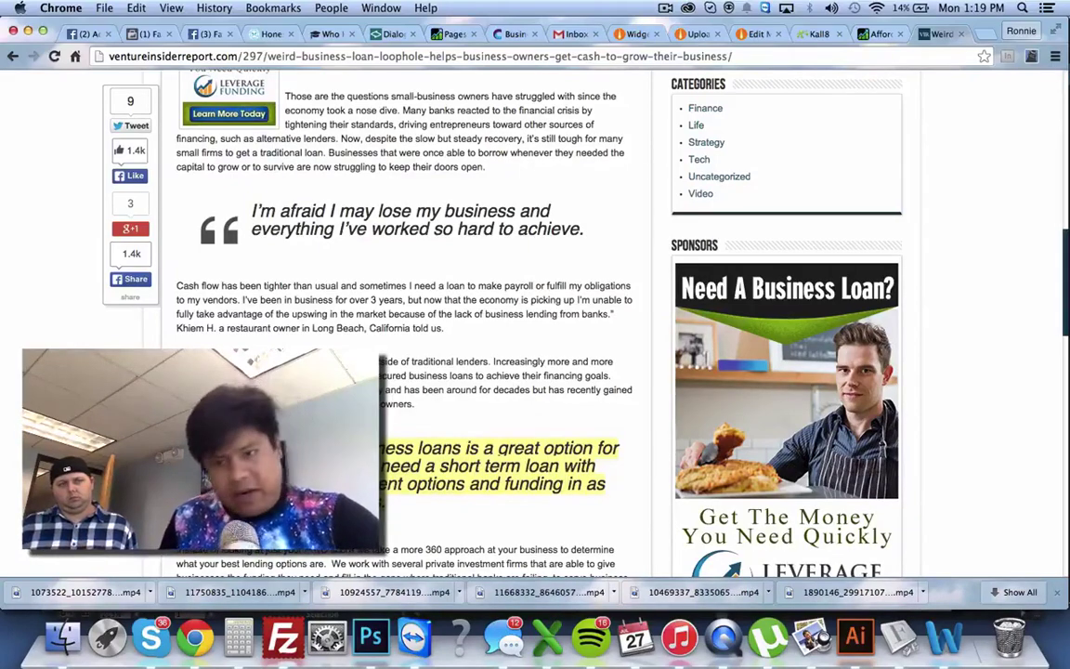
pyautogui.scroll(-10, 399, 325)
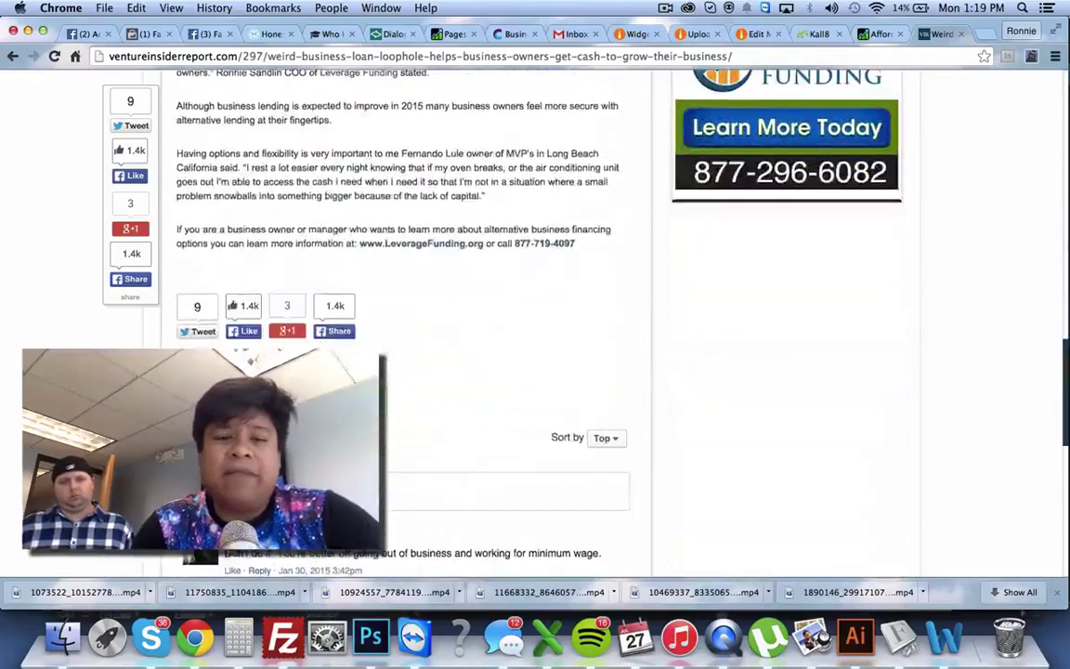
pyautogui.scroll(-5, 400, 325)
pyautogui.scroll(15, 399, 325)
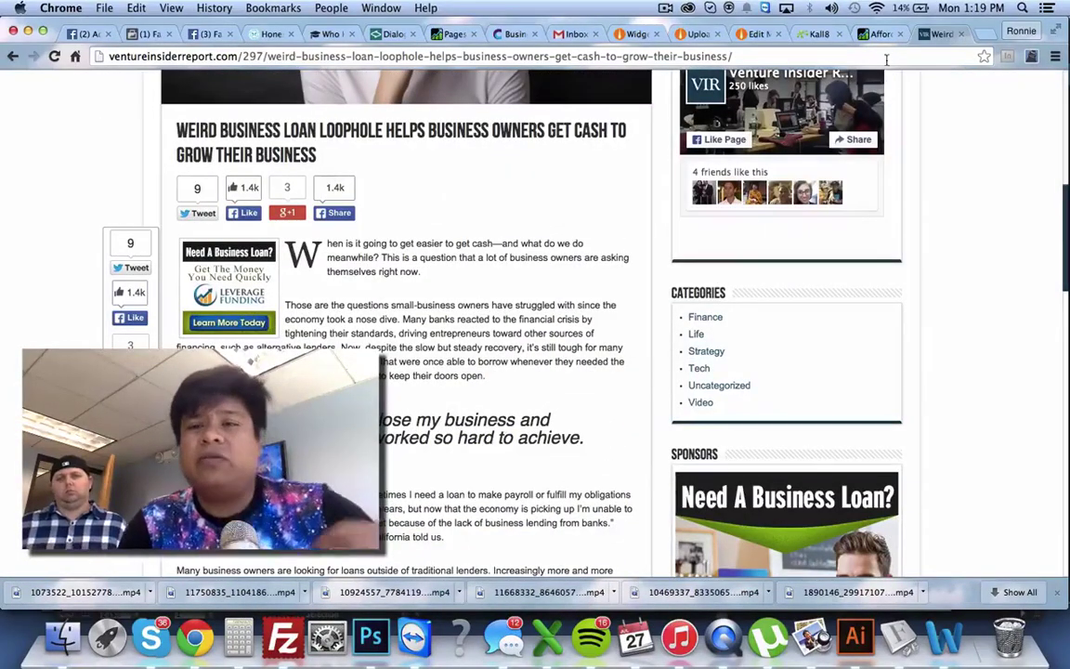
# Step: Go to ventureinsider.club, open its "Weird Business Loan Loophole" article and select the article's full web address
pyautogui.click(839, 56)
pyautogui.write('ventureinsiderreport.com')
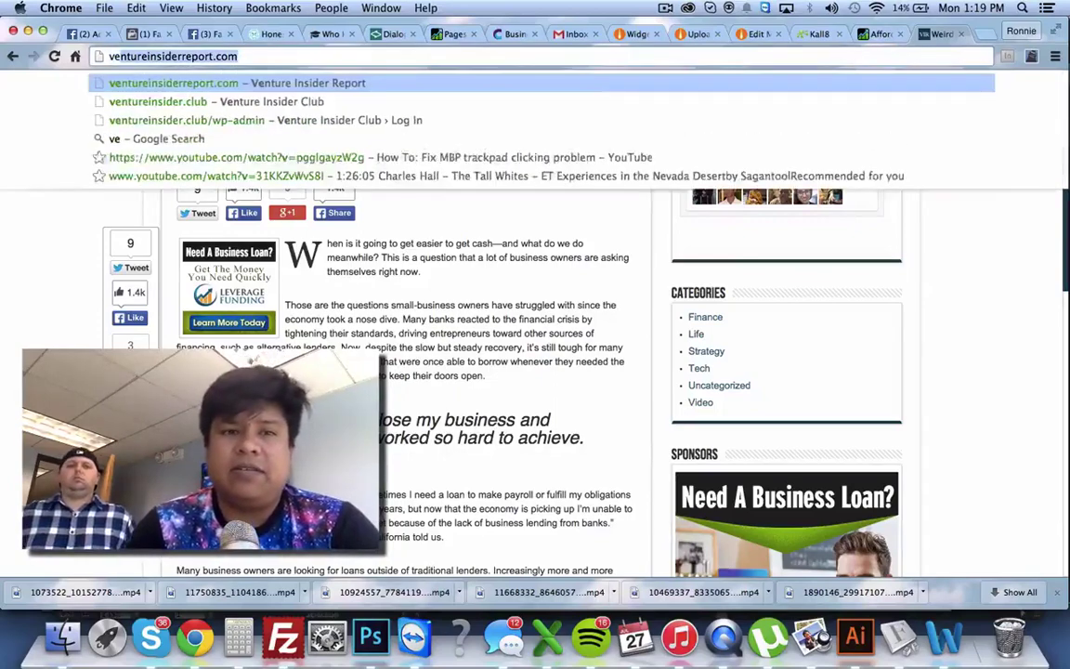
pyautogui.click(643, 93)
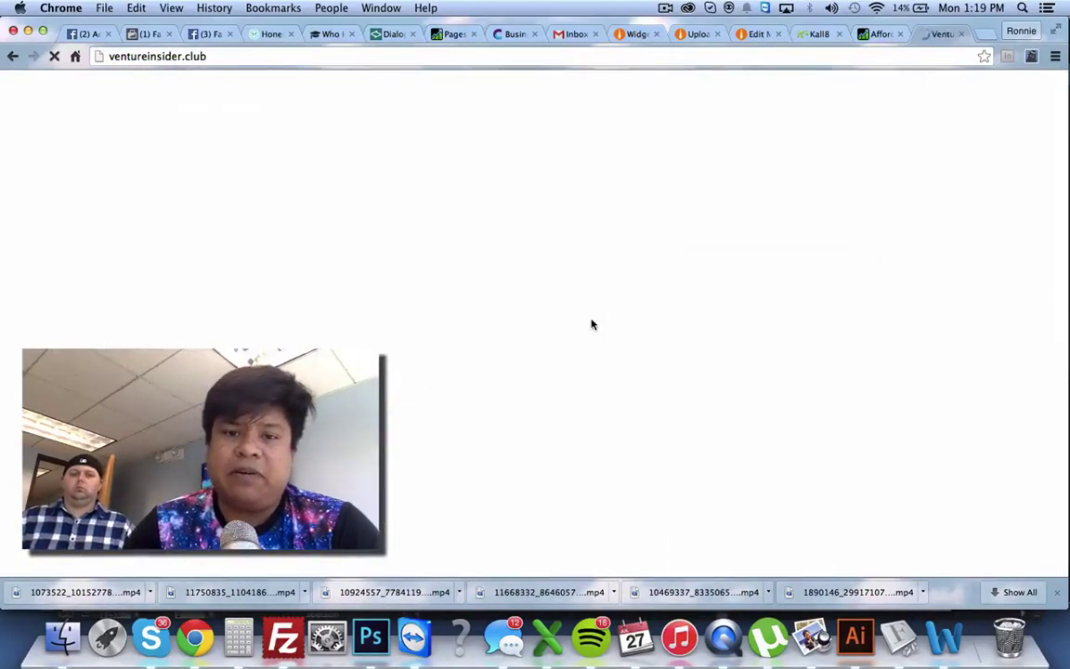
pyautogui.scroll(-5, 593, 322)
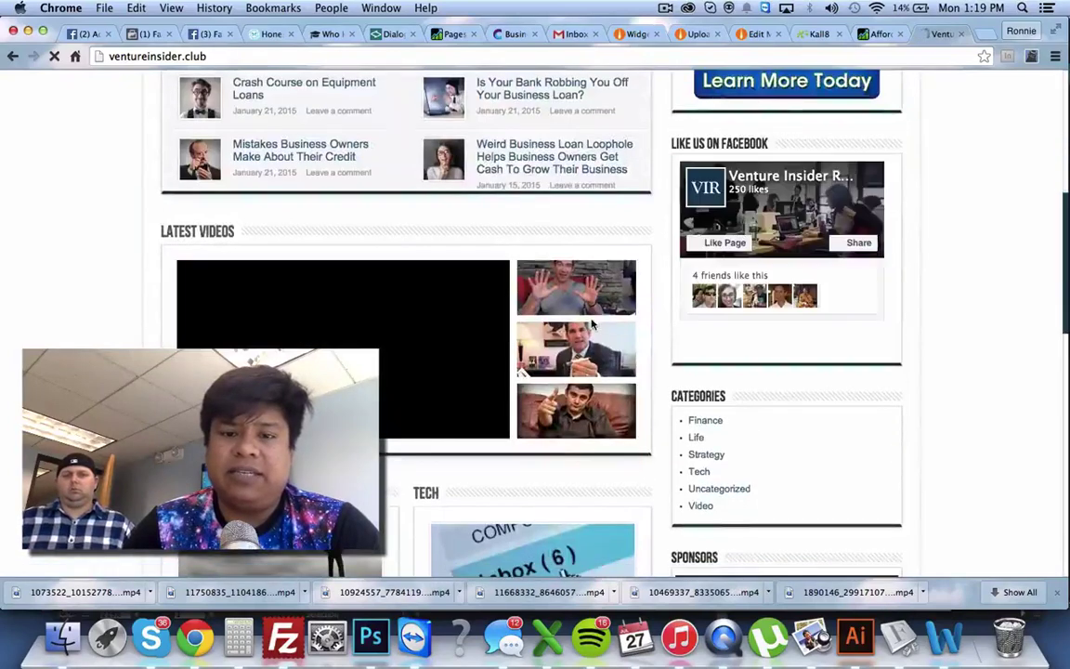
pyautogui.click(556, 147)
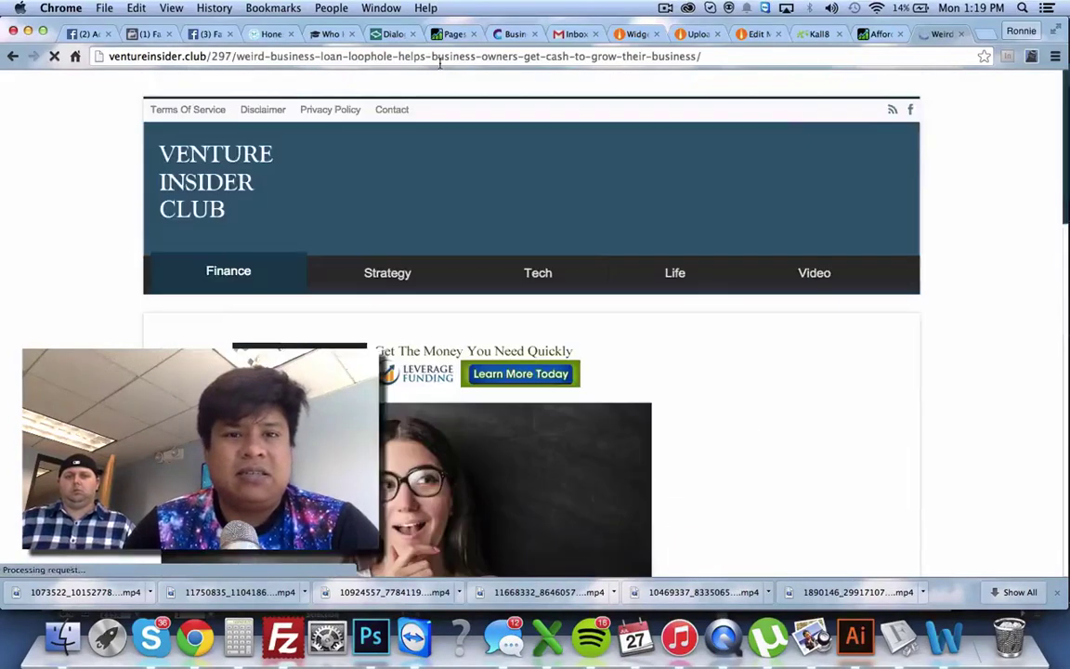
pyautogui.click(430, 53)
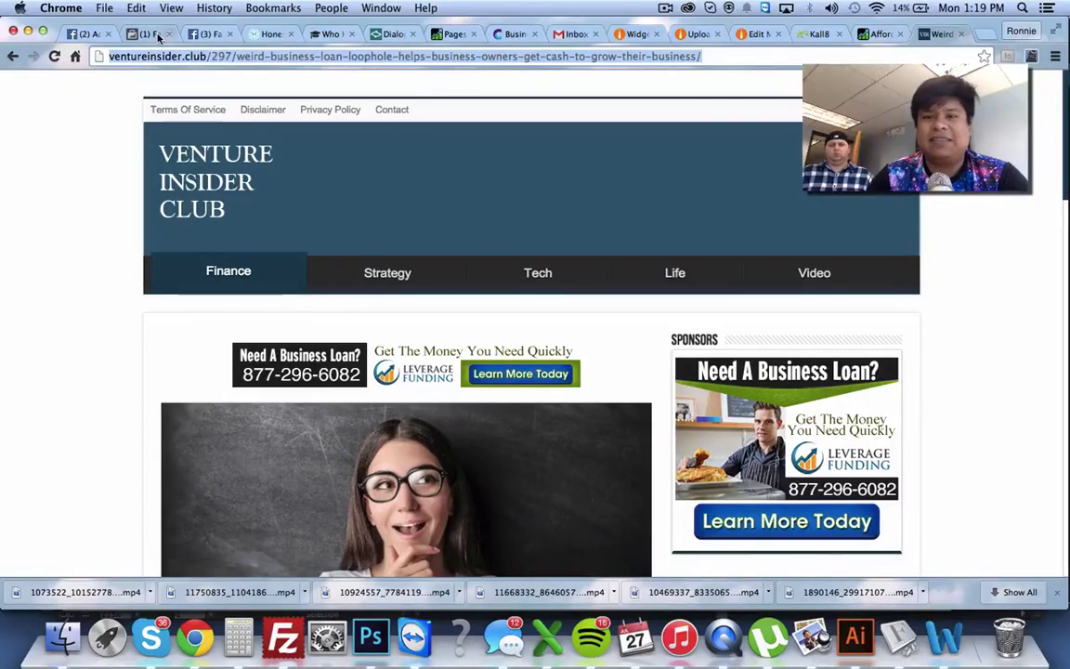
pyautogui.click(786, 8)
pyautogui.click(970, 206)
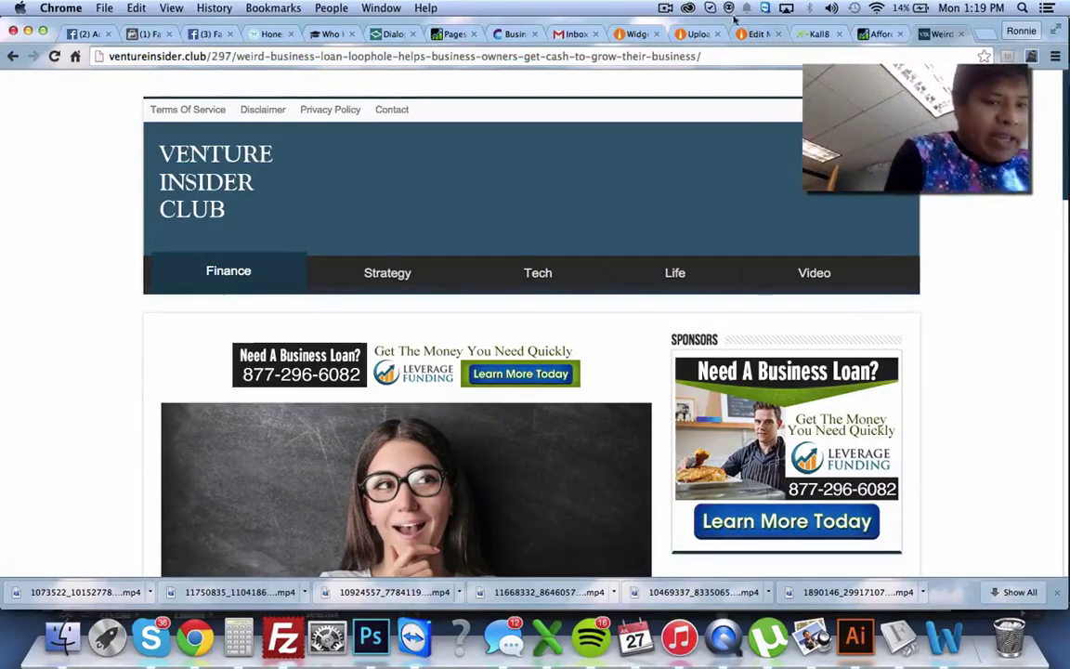
pyautogui.click(666, 8)
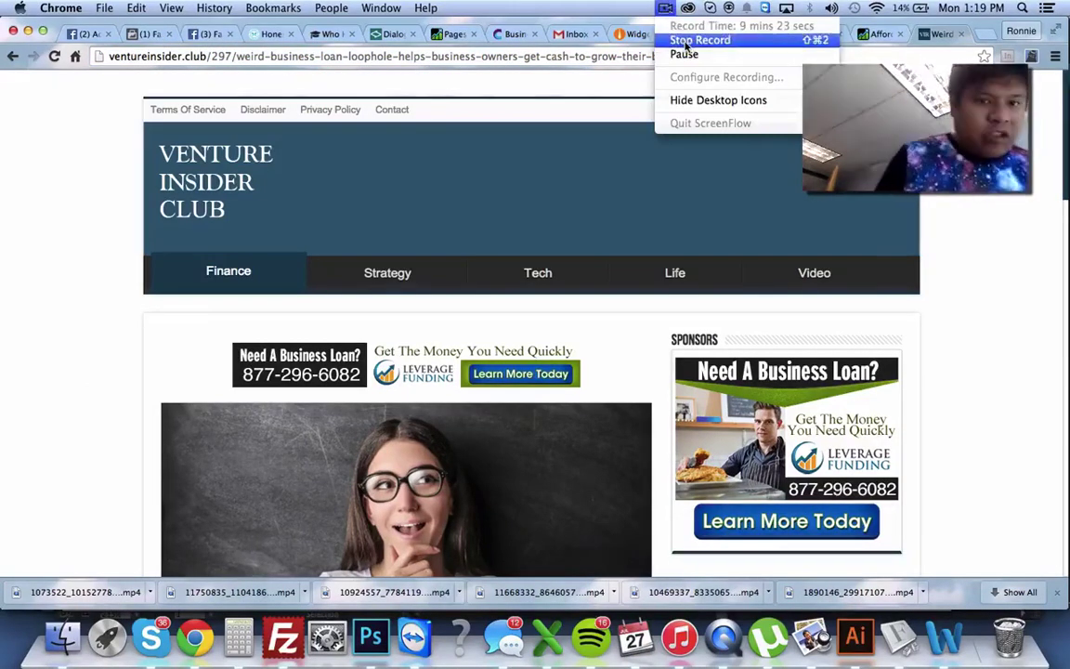
pyautogui.click(685, 55)
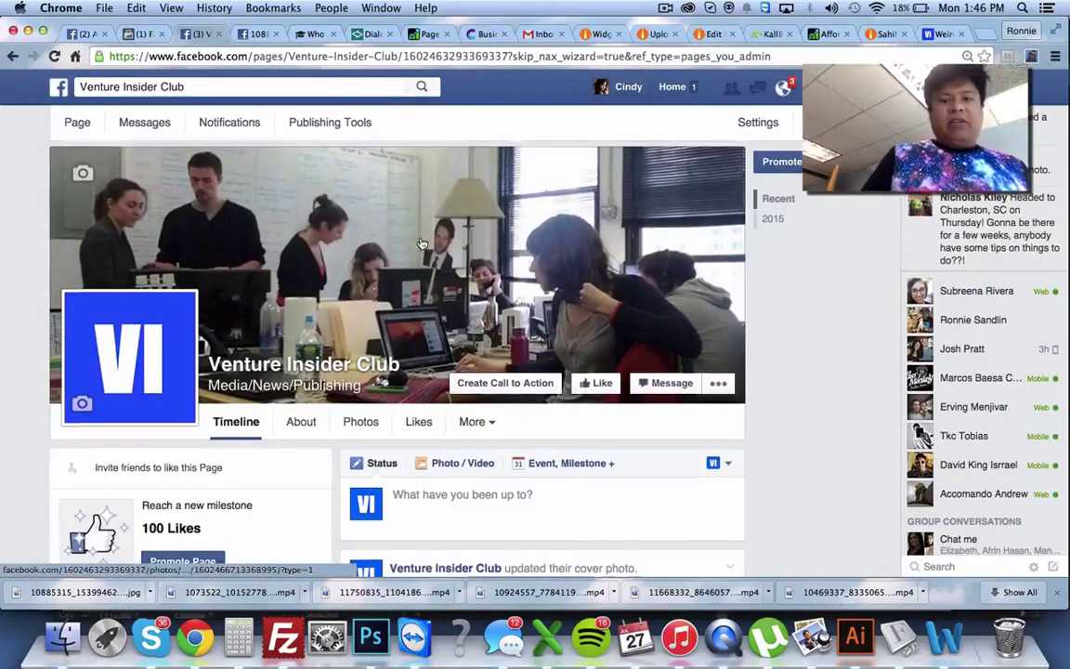
# Step: Look over the Venture Insider Club Facebook page, and switch to Photoshop to inspect the VI text in the Untitled-3 logo document
pyautogui.scroll(-3, 421, 237)
pyautogui.scroll(3, 304, 426)
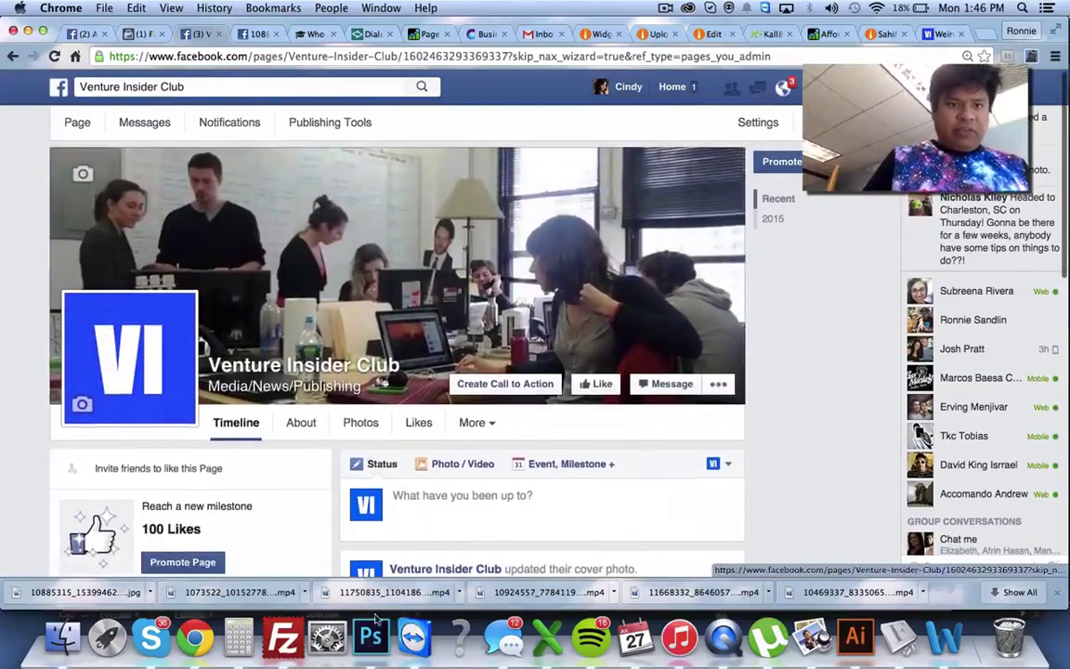
pyautogui.press('super+Tab')
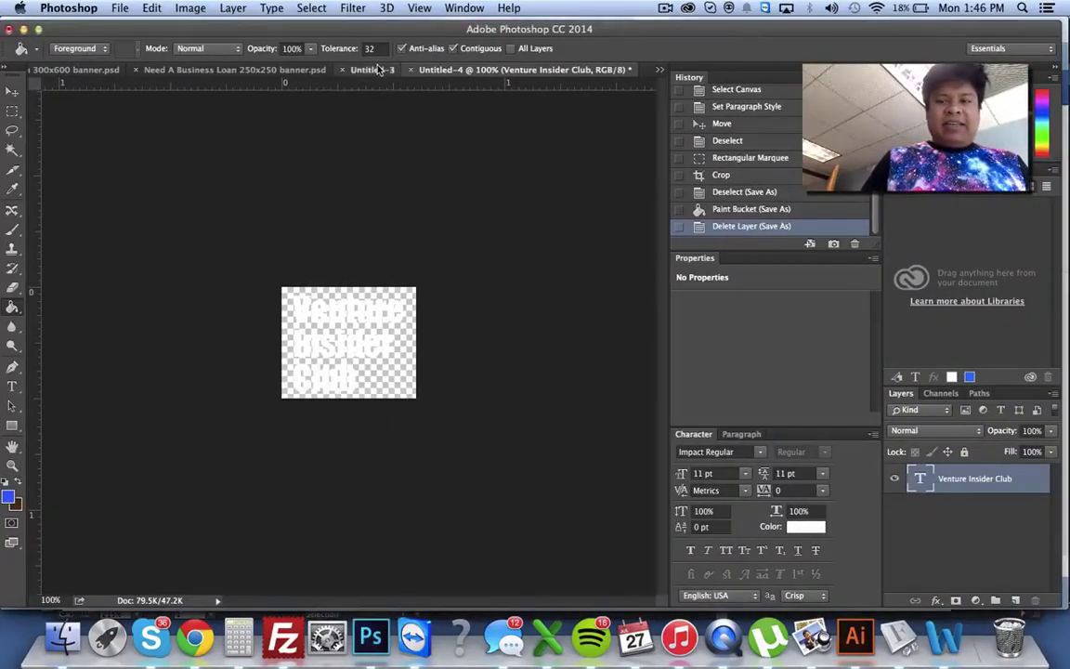
pyautogui.click(369, 69)
pyautogui.click(12, 387)
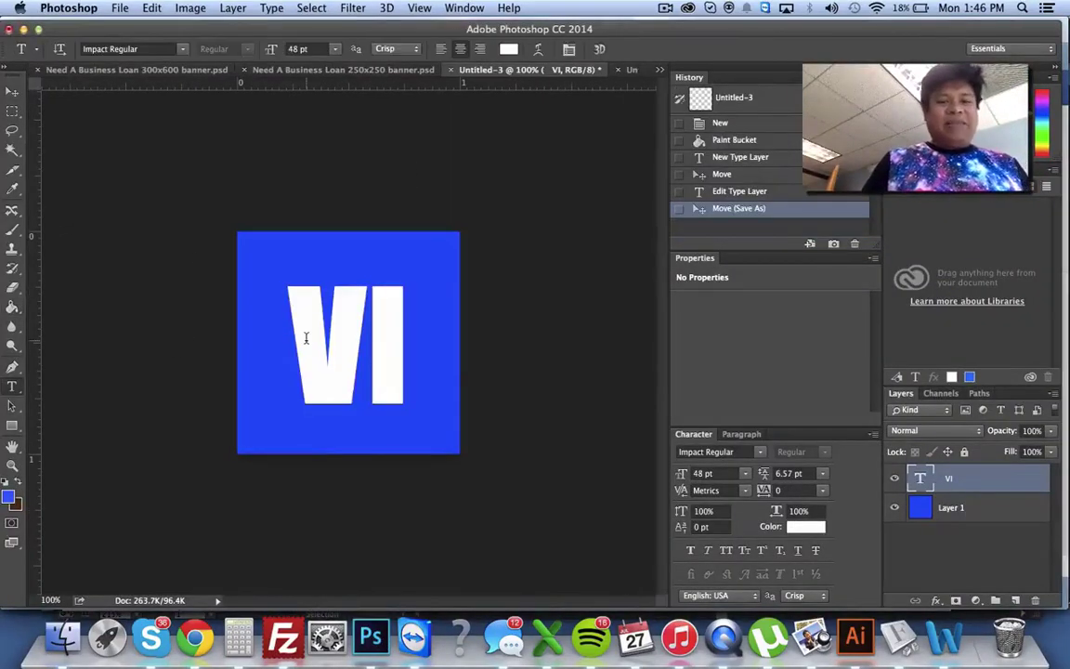
pyautogui.doubleClick(307, 337)
pyautogui.click(307, 337)
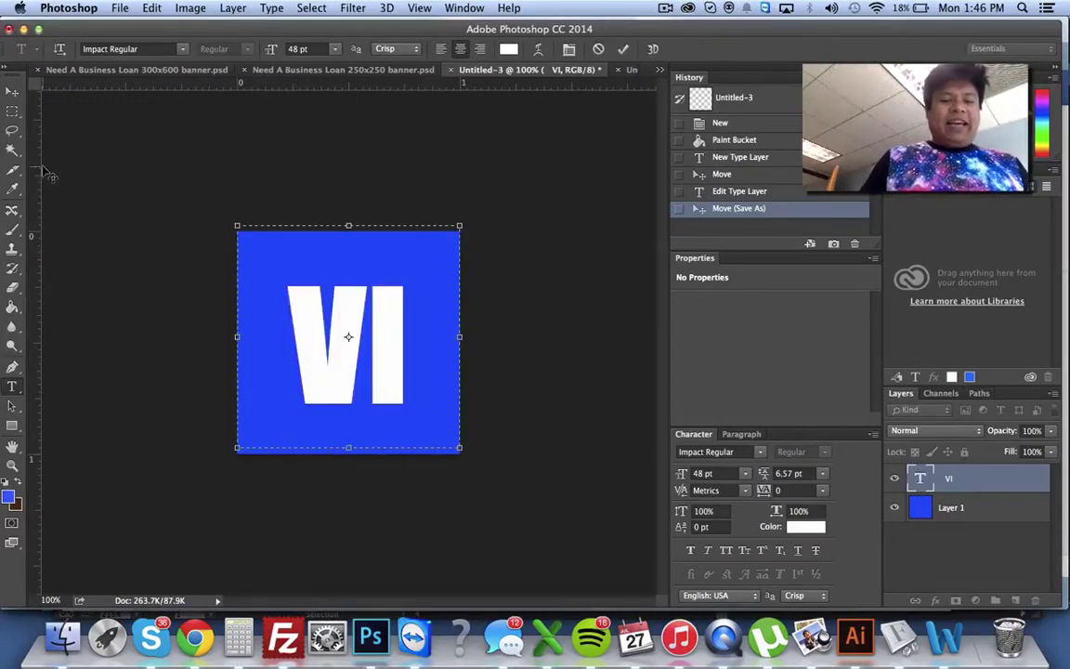
pyautogui.click(12, 91)
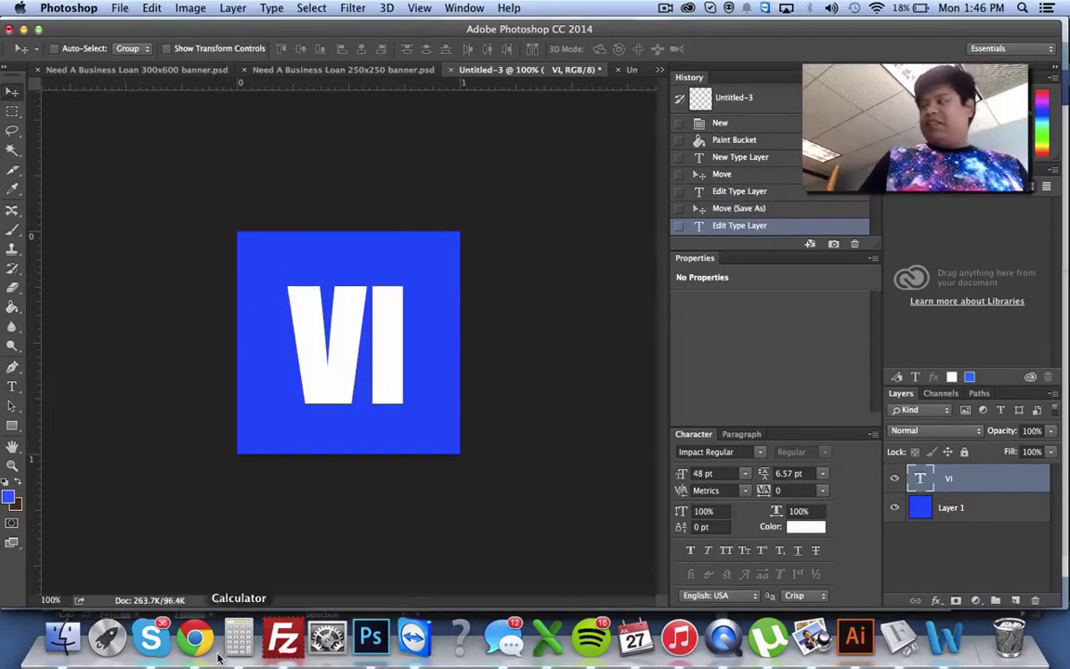
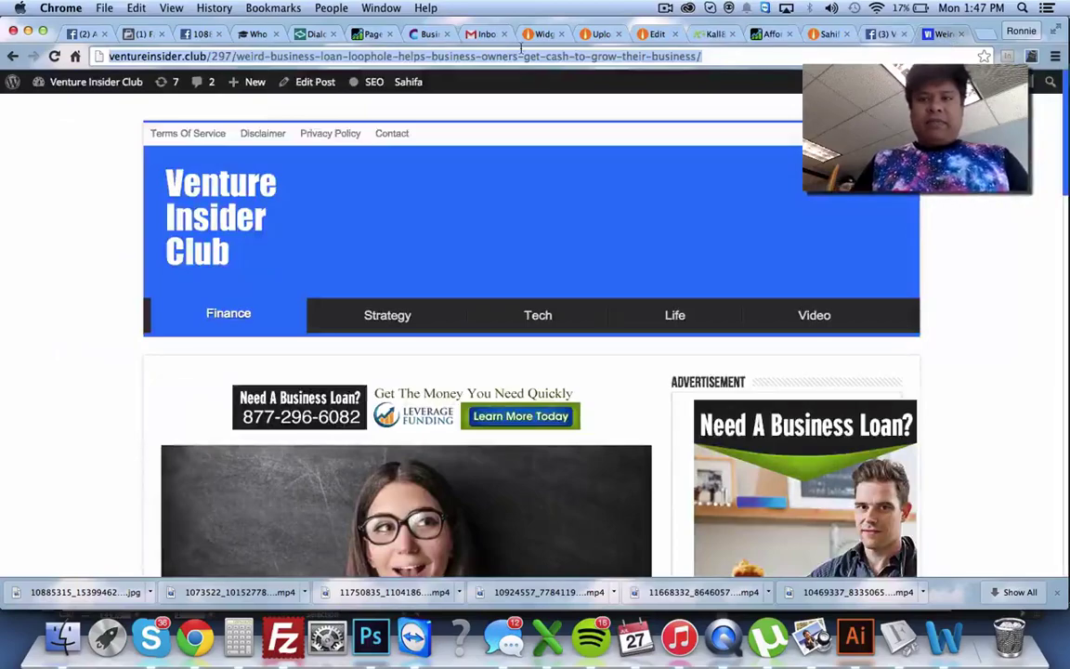
# Step: Review the ventureinsider.club loan loophole article and add its link to a new status post on the Venture Insider Club Facebook page
pyautogui.scroll(-20, 743, 195)
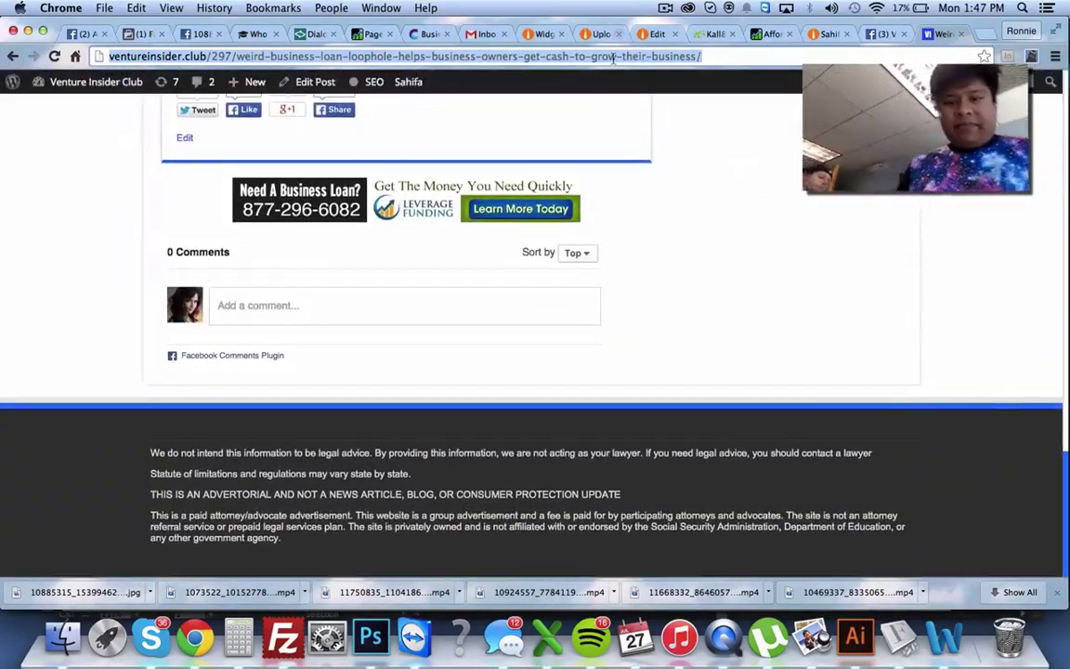
pyautogui.scroll(10, 535, 325)
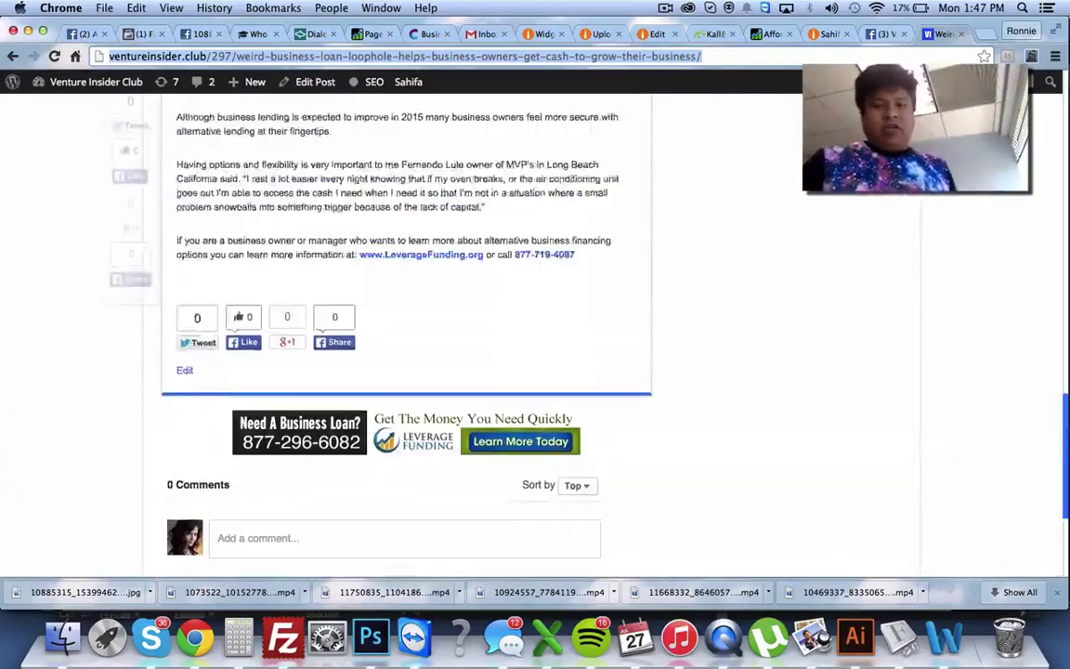
pyautogui.hotkey('ctrl', 'shift', 'Tab')
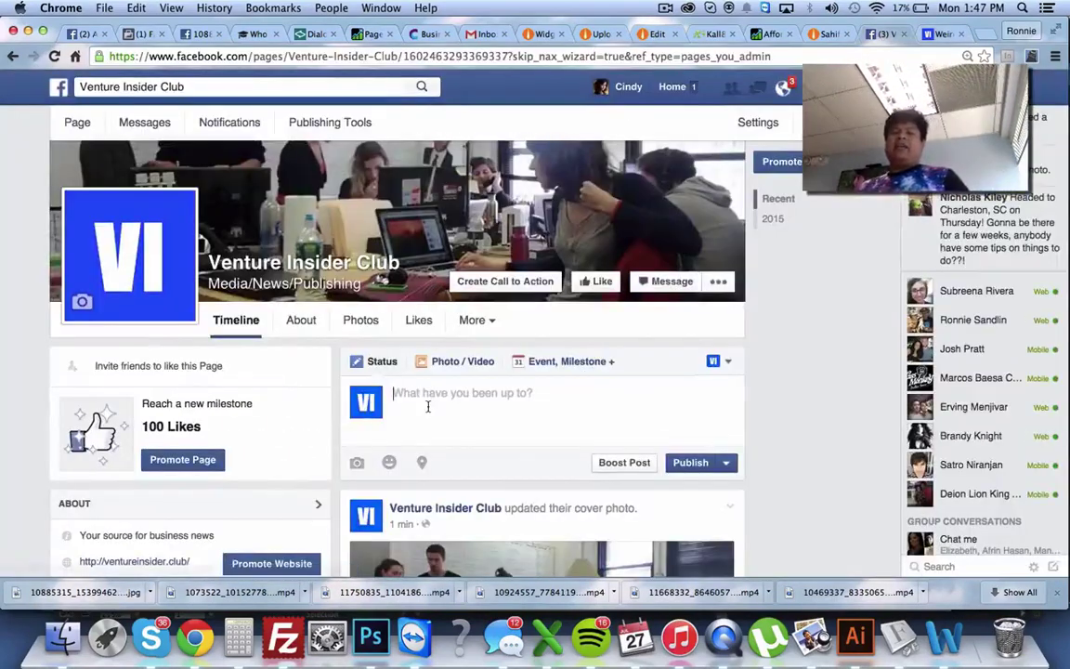
pyautogui.write('http://ventureinsider.club/297/weird-business-loan-loophole-helps-business-owners-get-cash-to-grow-their-business/')
# Step: Clear the pasted web address from the status post, keeping its link preview, and select the preview's whole description for editing
pyautogui.hotkey('ctrl', 'a')
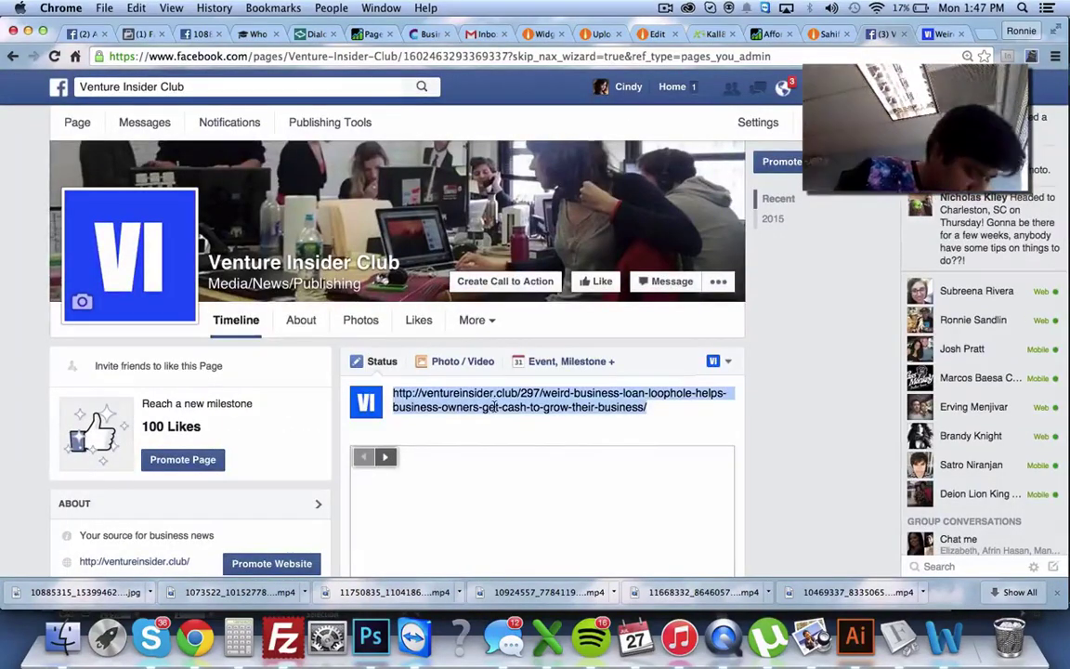
pyautogui.press('BackSpace')
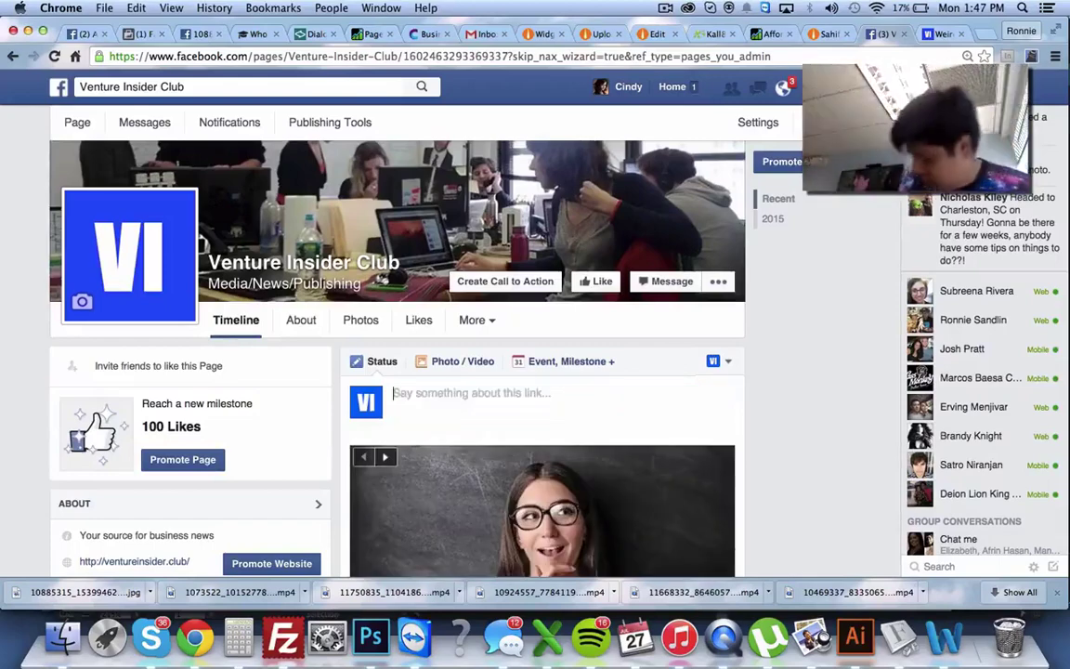
pyautogui.scroll(-5, 684, 476)
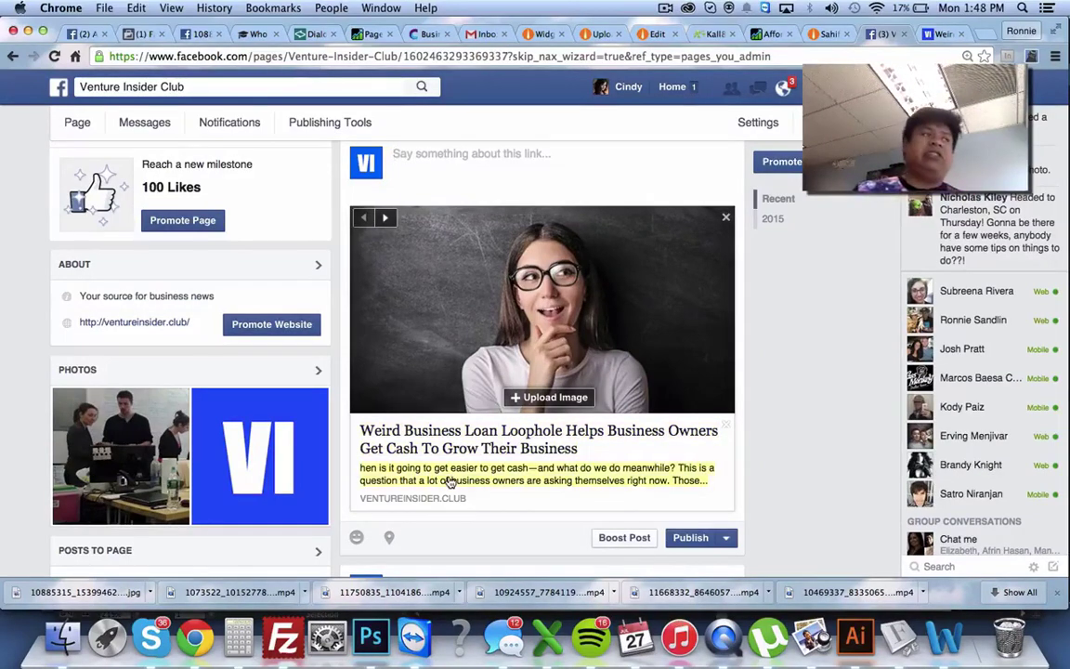
pyautogui.click(450, 479)
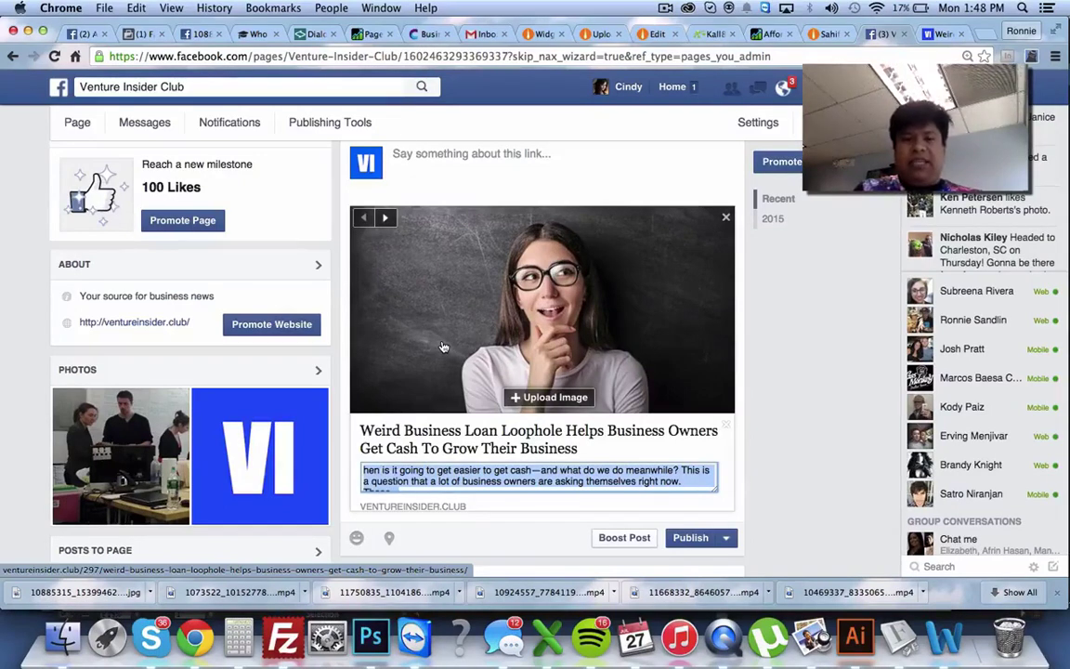
pyautogui.click(452, 482)
pyautogui.tripleClick(450, 481)
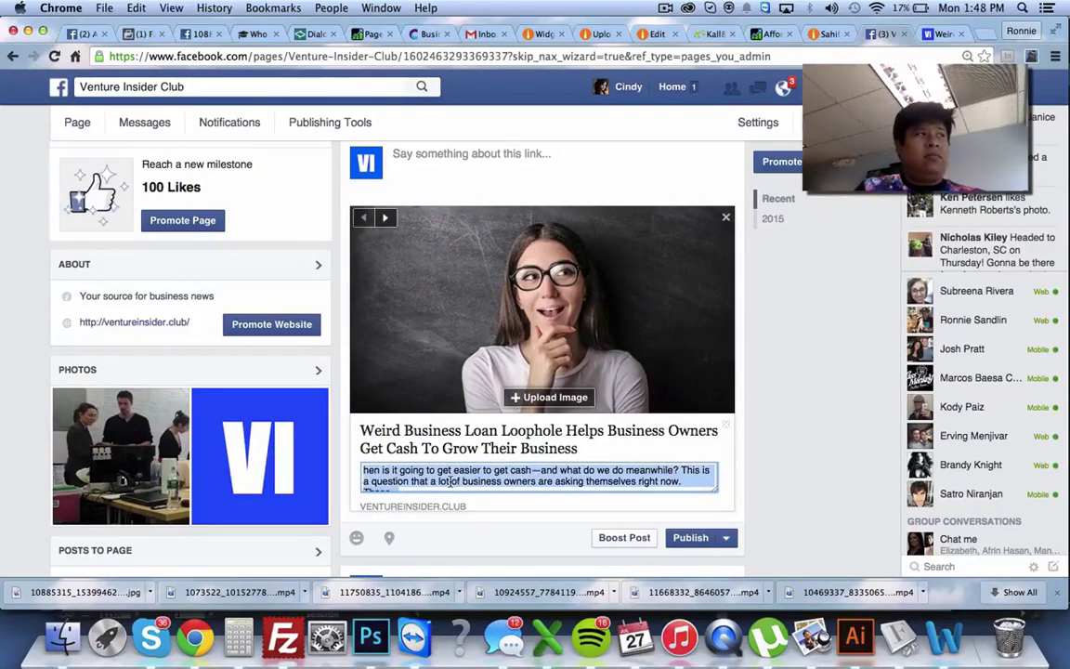
pyautogui.write('Ma')
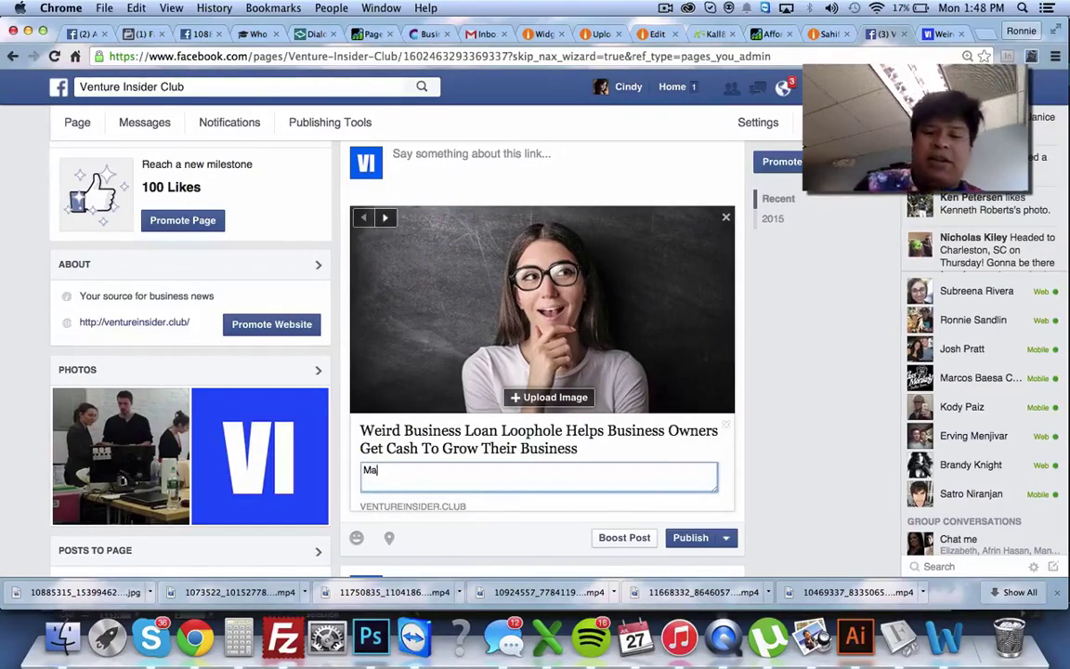
pyautogui.write('ny business owners')
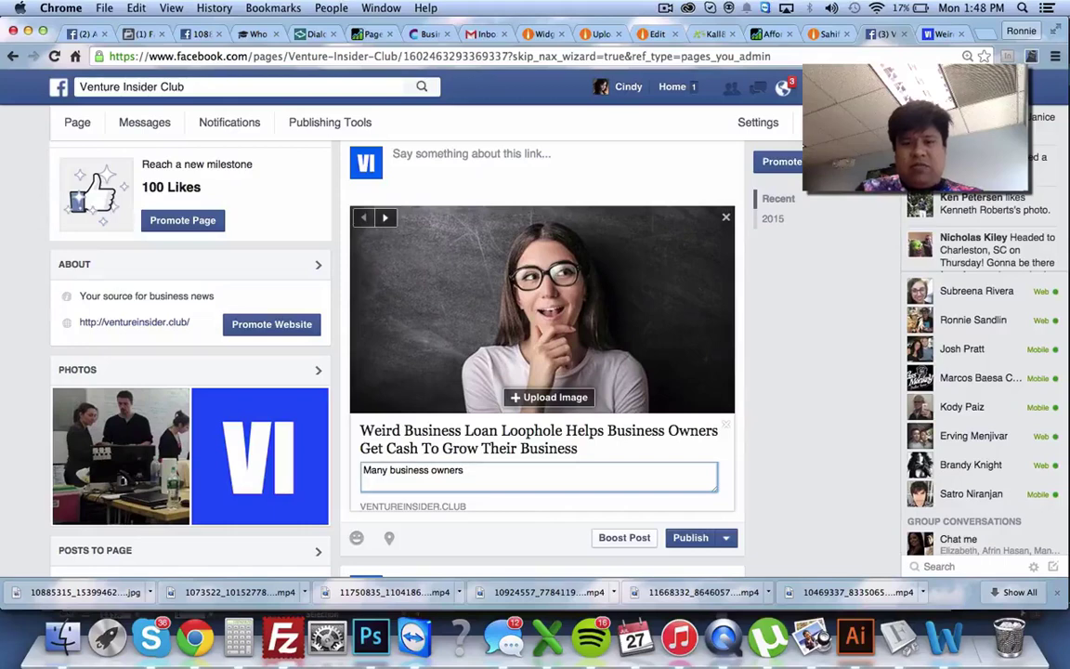
pyautogui.write('have')
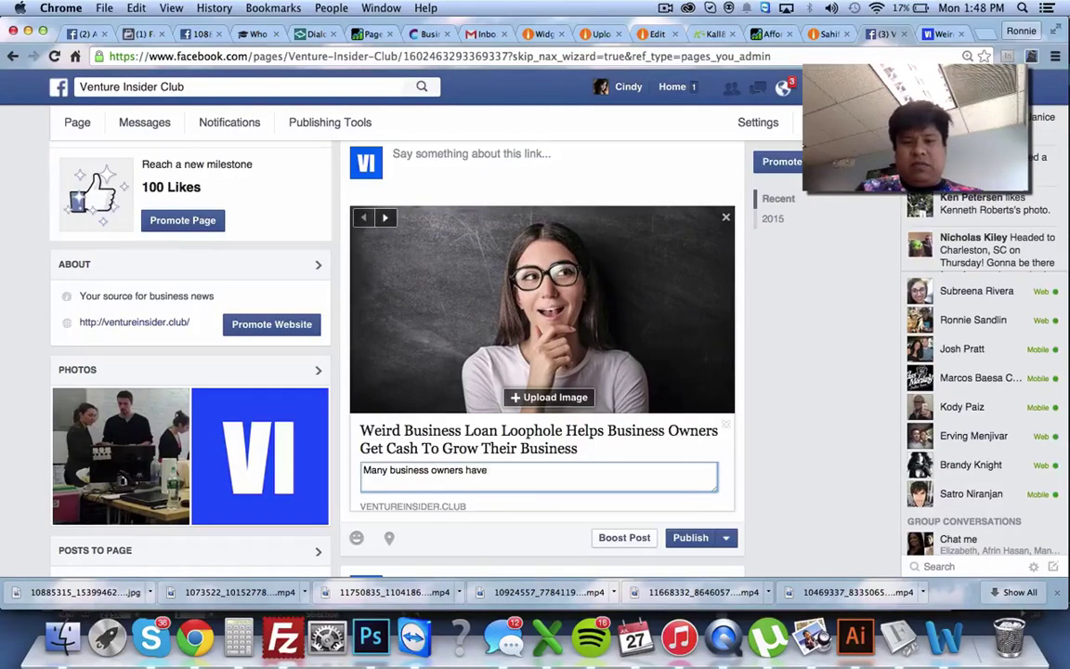
pyautogui.write(' no')
pyautogui.press('BackSpace')
pyautogui.press('BackSpace')
pyautogui.press('BackSpace')
pyautogui.press('BackSpace')
pyautogui.press('BackSpace')
pyautogui.press('BackSpace')
pyautogui.press('BackSpace')
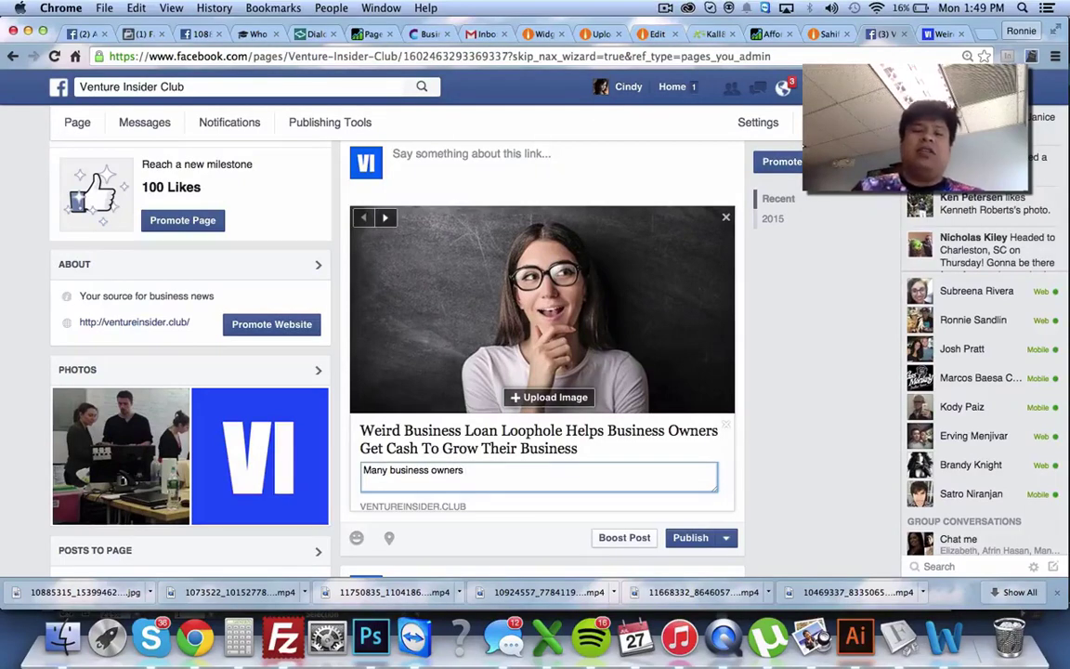
pyautogui.write('have')
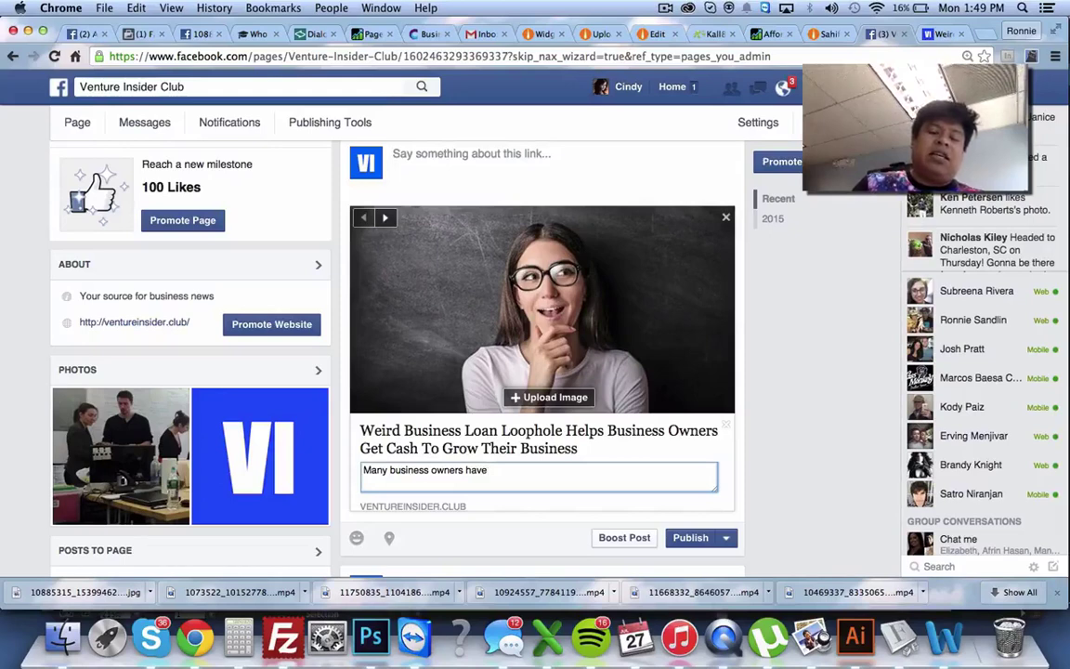
pyautogui.press('BackSpace')
pyautogui.press('BackSpace')
pyautogui.press('BackSpace')
pyautogui.press('BackSpace')
pyautogui.press('BackSpace')
pyautogui.press('BackSpace')
pyautogui.press('BackSpace')
pyautogui.press('BackSpace')
pyautogui.press('BackSpace')
pyautogui.press('BackSpace')
pyautogui.press('BackSpace')
pyautogui.press('BackSpace')
pyautogui.press('BackSpace')
pyautogui.press('BackSpace')
pyautogui.press('BackSpace')
pyautogui.press('BackSpace')
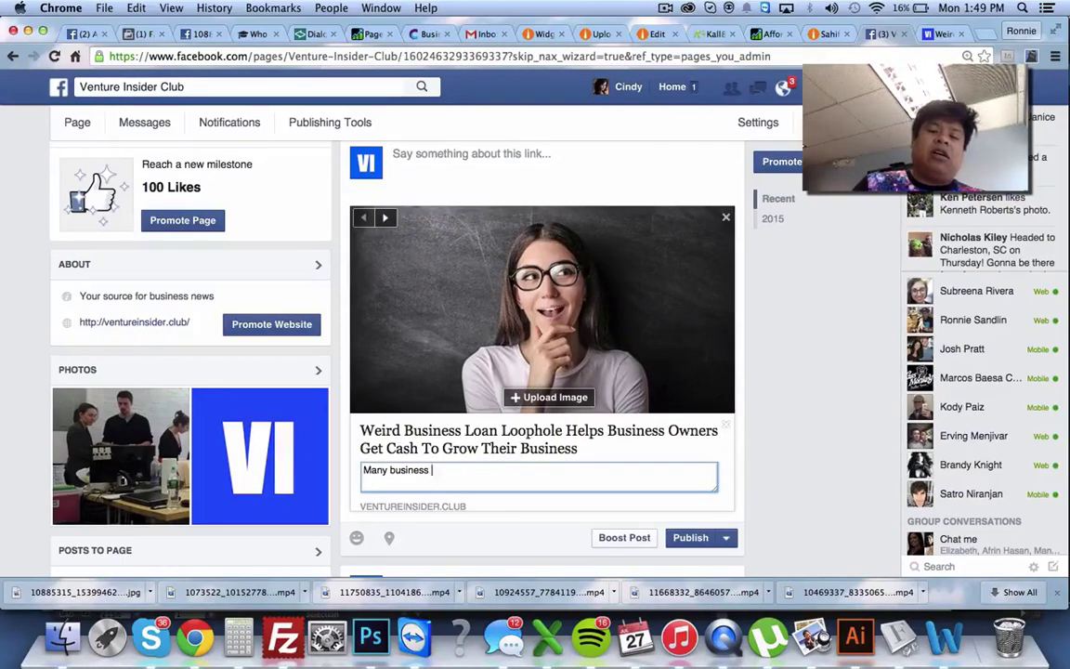
pyautogui.press('BackSpace')
pyautogui.press('BackSpace')
pyautogui.press('BackSpace')
pyautogui.press('BackSpace')
pyautogui.press('BackSpace')
pyautogui.press('BackSpace')
pyautogui.press('BackSpace')
pyautogui.press('BackSpace')
pyautogui.press('BackSpace')
# Step: Set the link preview's description to "Why some business owners cant get loans while others struggle"
pyautogui.write('Why s')
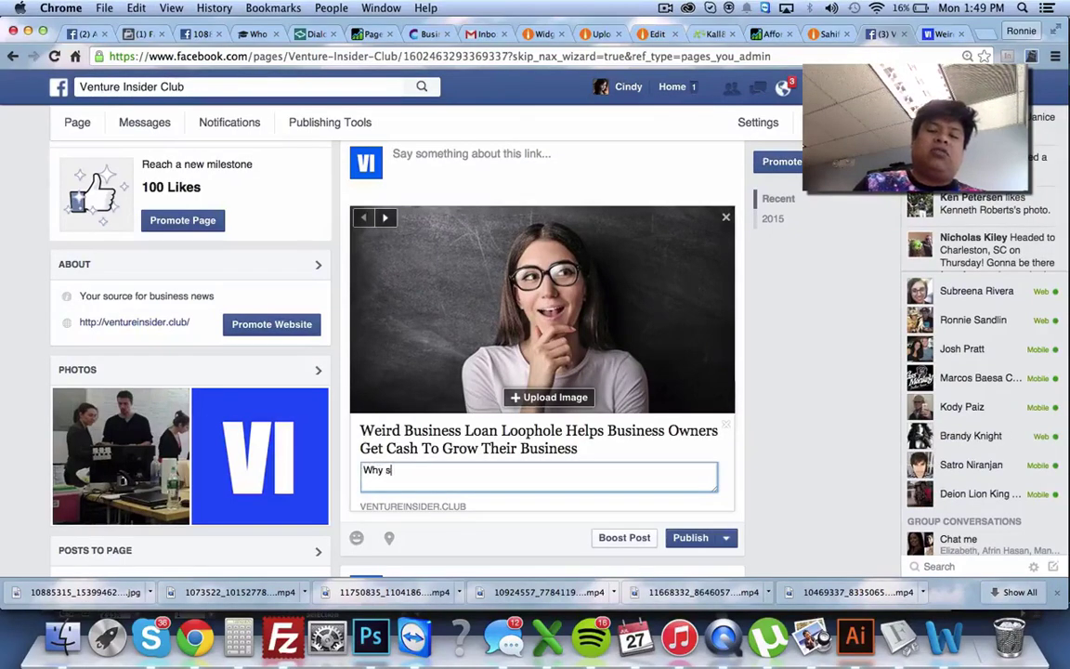
pyautogui.write('ome business owners')
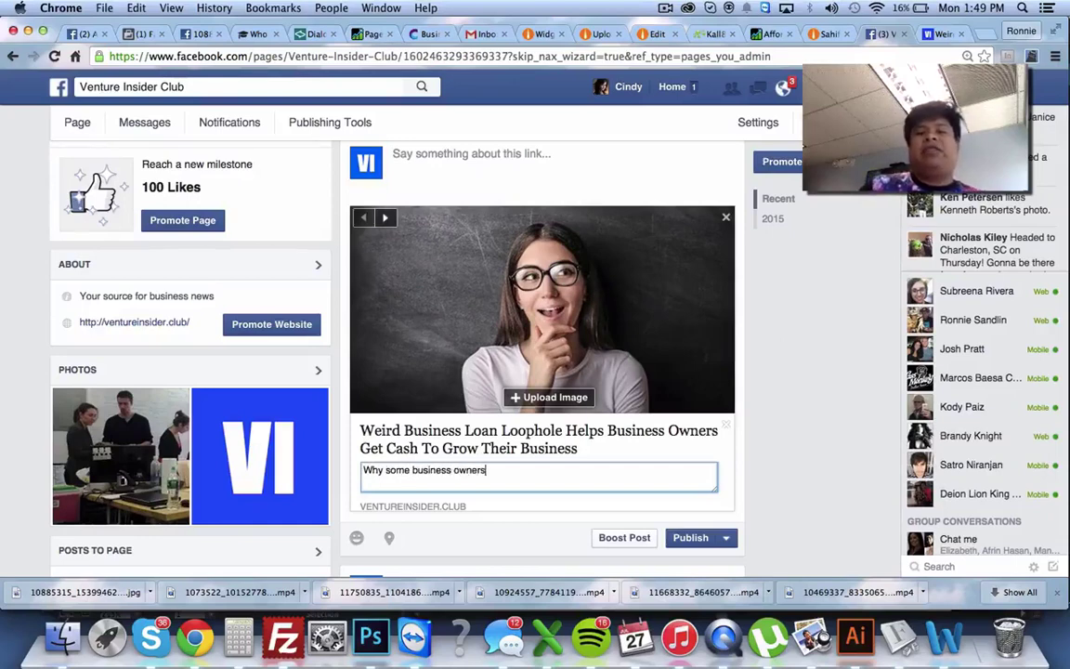
pyautogui.write(' cant get loan')
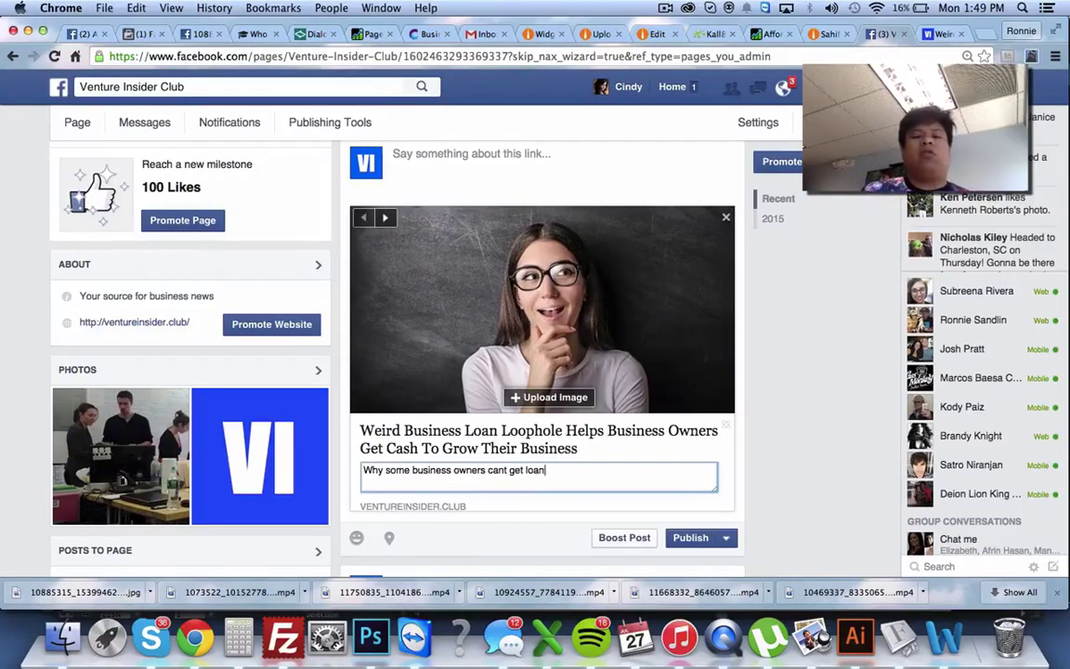
pyautogui.write('s while others')
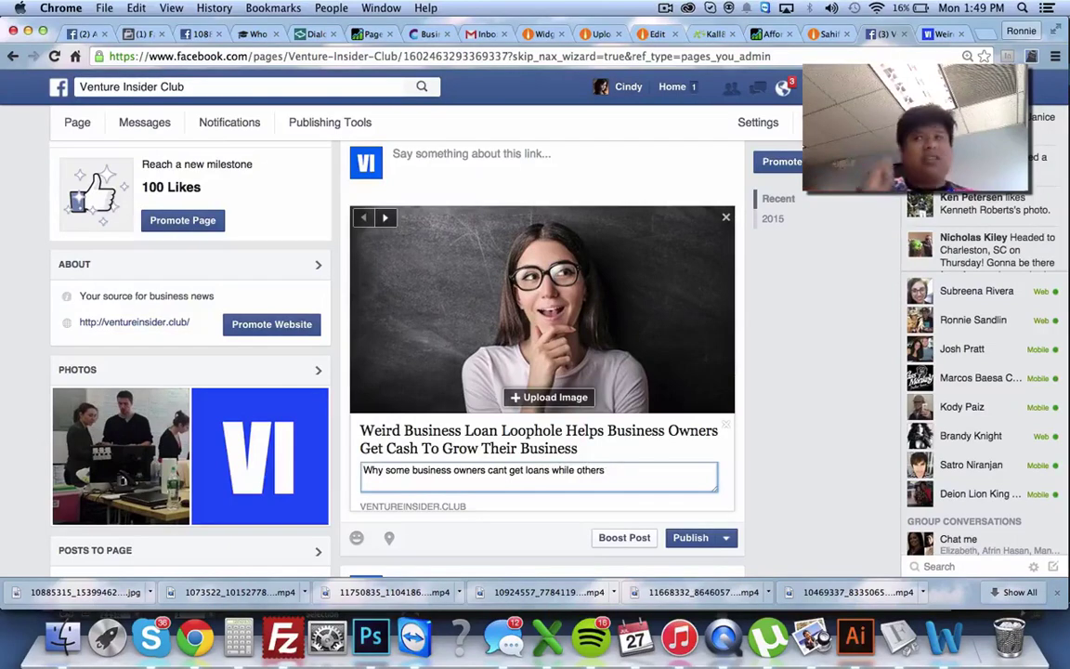
pyautogui.write(' struggle')
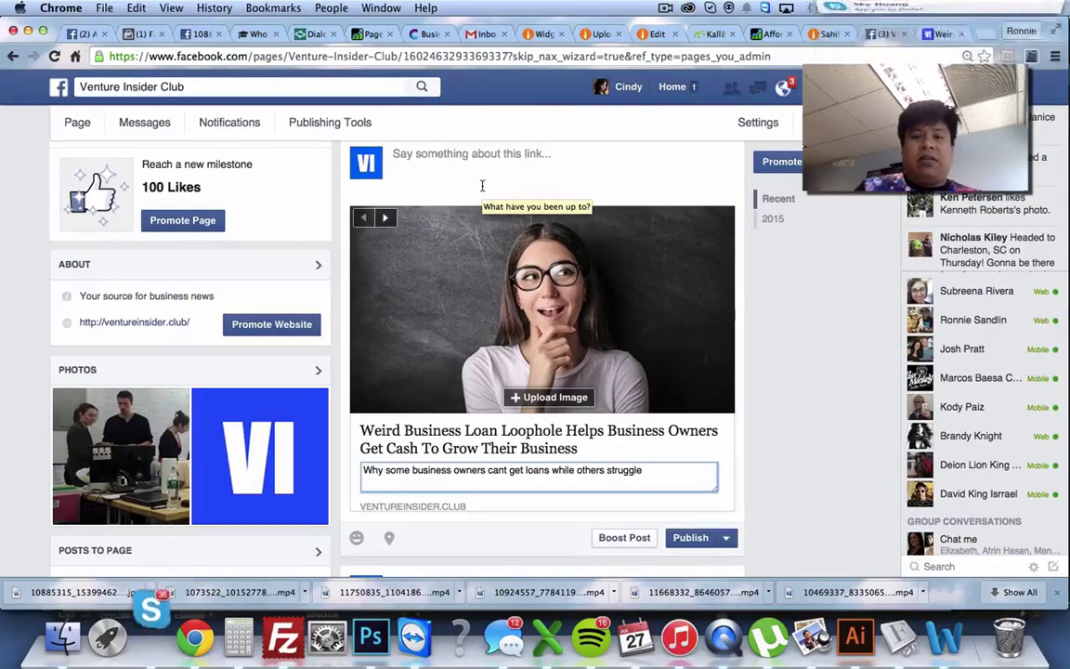
# Step: Switch to Skype to open the newly arrived message, reply "yeah" and return to the Facebook page in Chrome
pyautogui.click(865, 49)
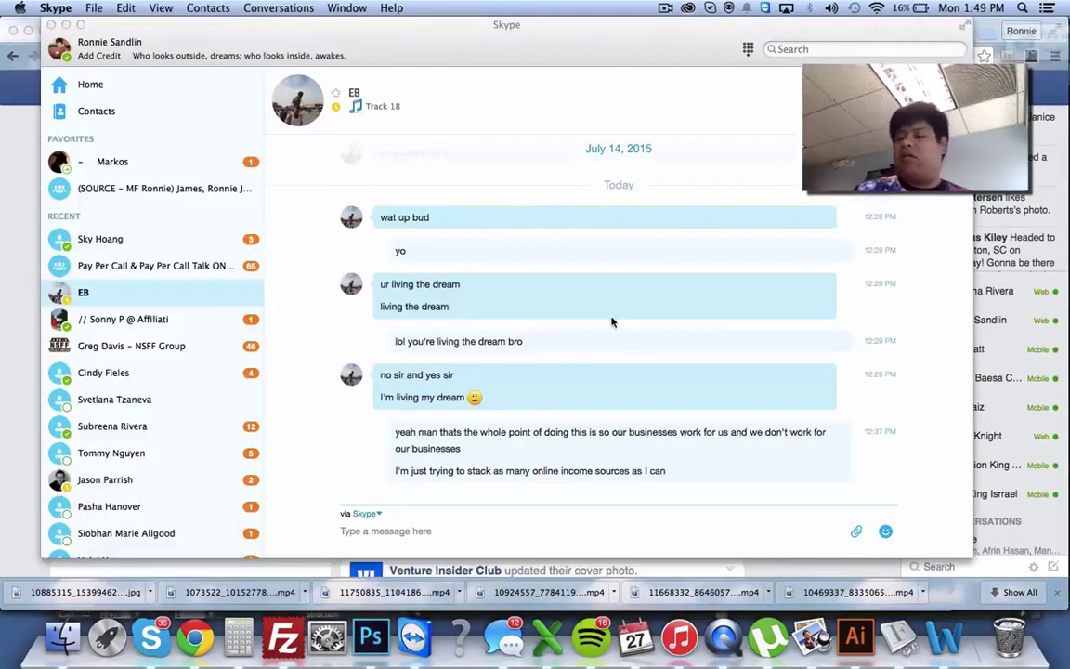
pyautogui.write('yeah')
pyautogui.press('Return')
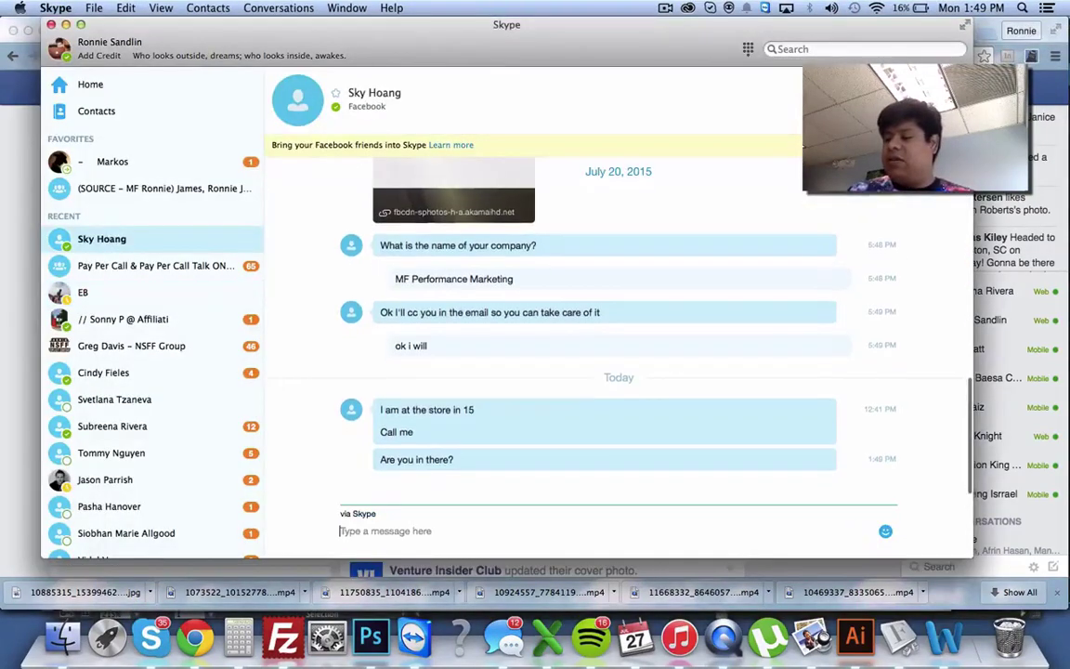
pyautogui.click(4, 342)
# Step: Write "We were surprised at how easy it is." as the message above the link preview
pyautogui.click(456, 188)
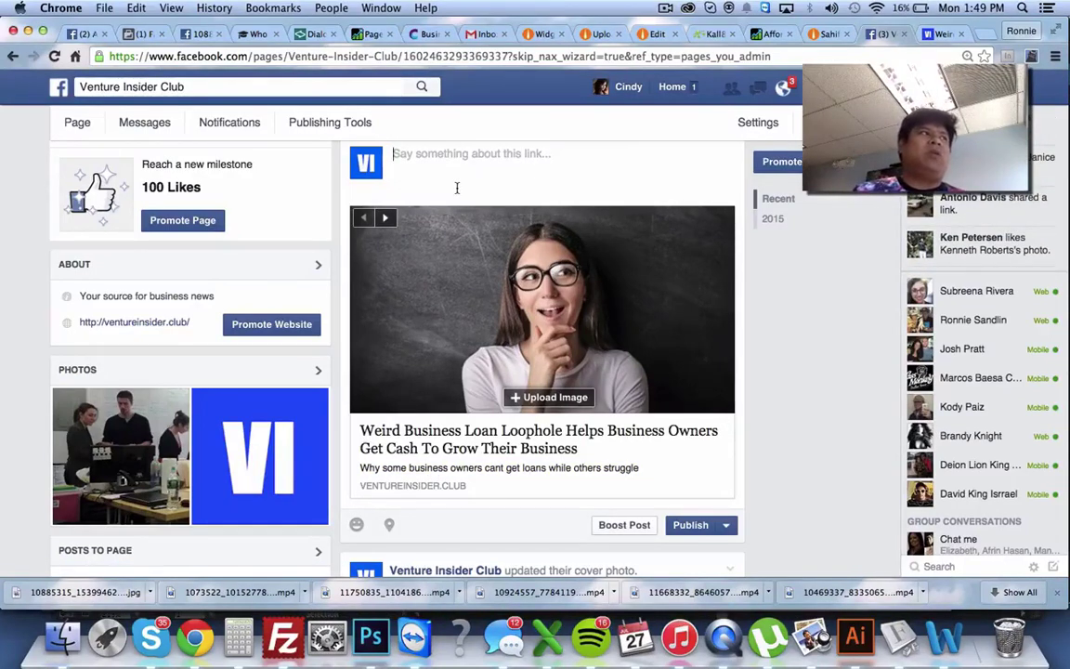
pyautogui.scroll(3, 442, 263)
pyautogui.scroll(-3, 441, 304)
pyautogui.scroll(3, 440, 304)
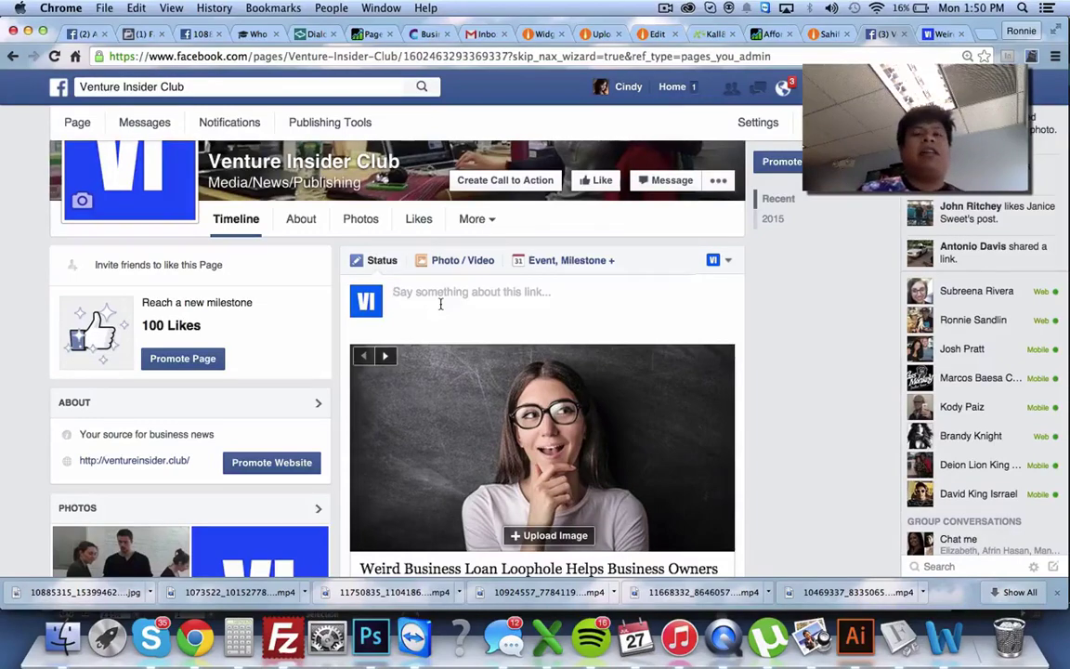
pyautogui.scroll(-2, 463, 335)
pyautogui.scroll(-2, 463, 335)
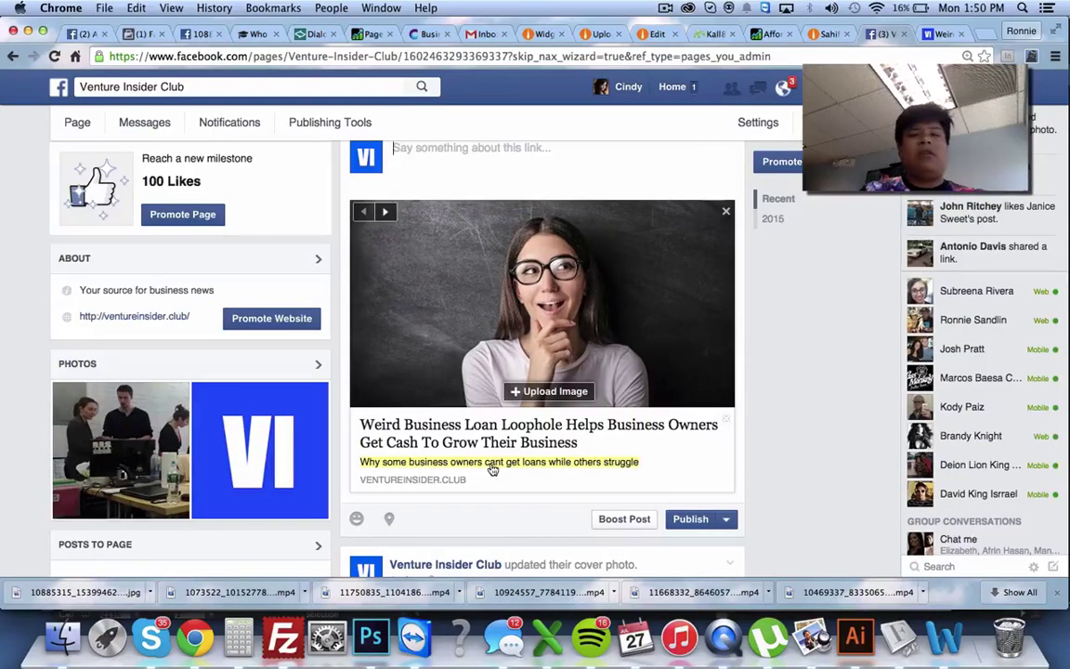
pyautogui.scroll(2, 492, 469)
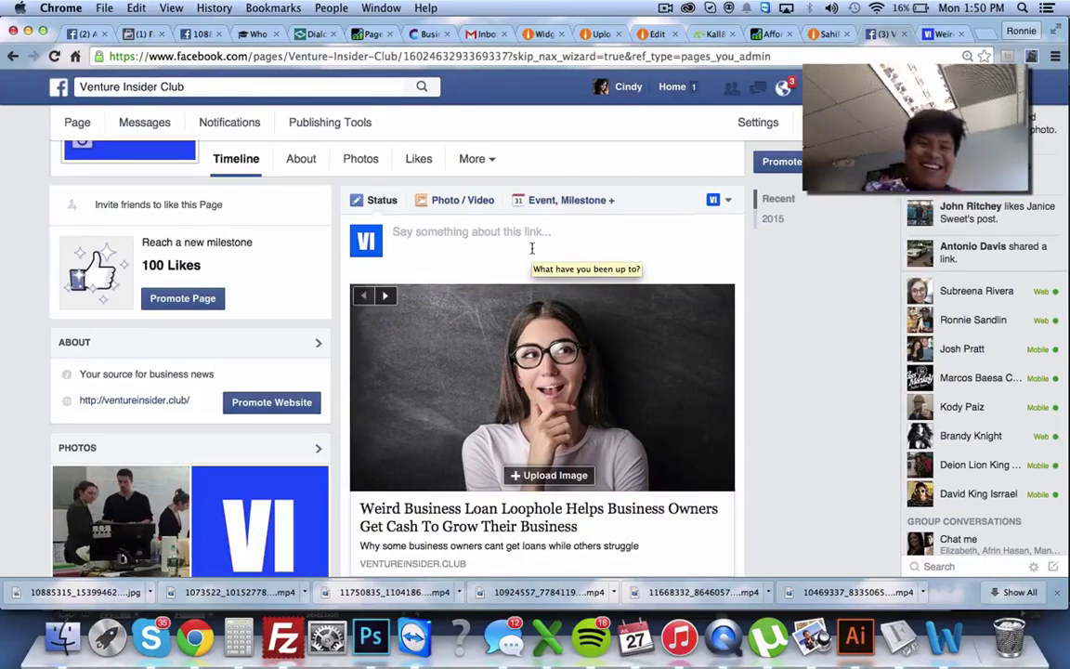
pyautogui.write('We were surpri')
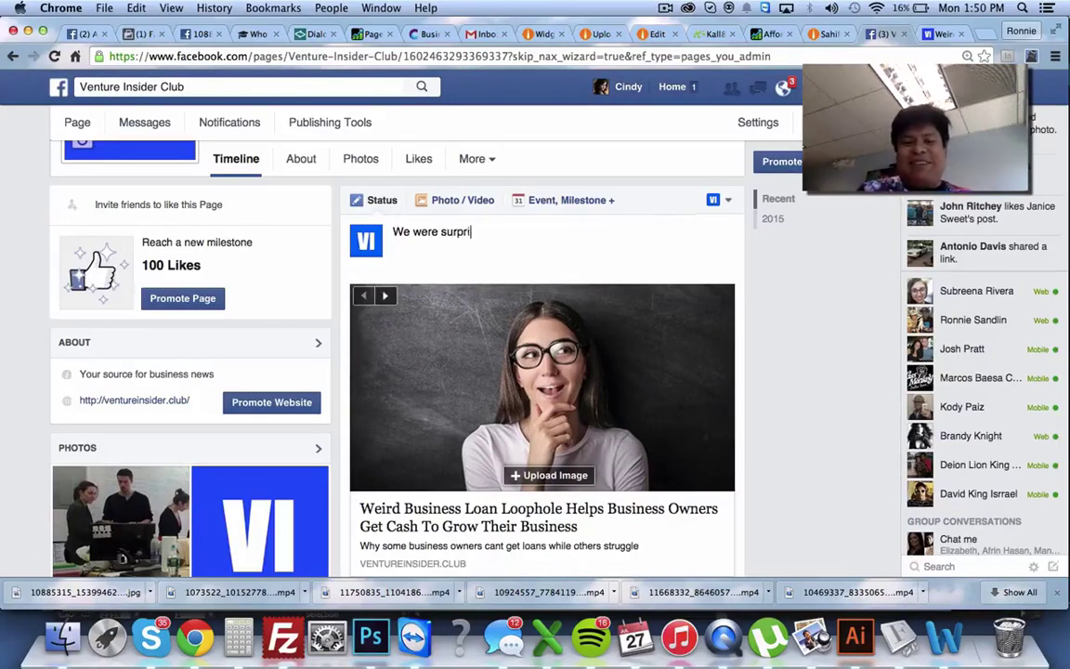
pyautogui.write('sed at how e')
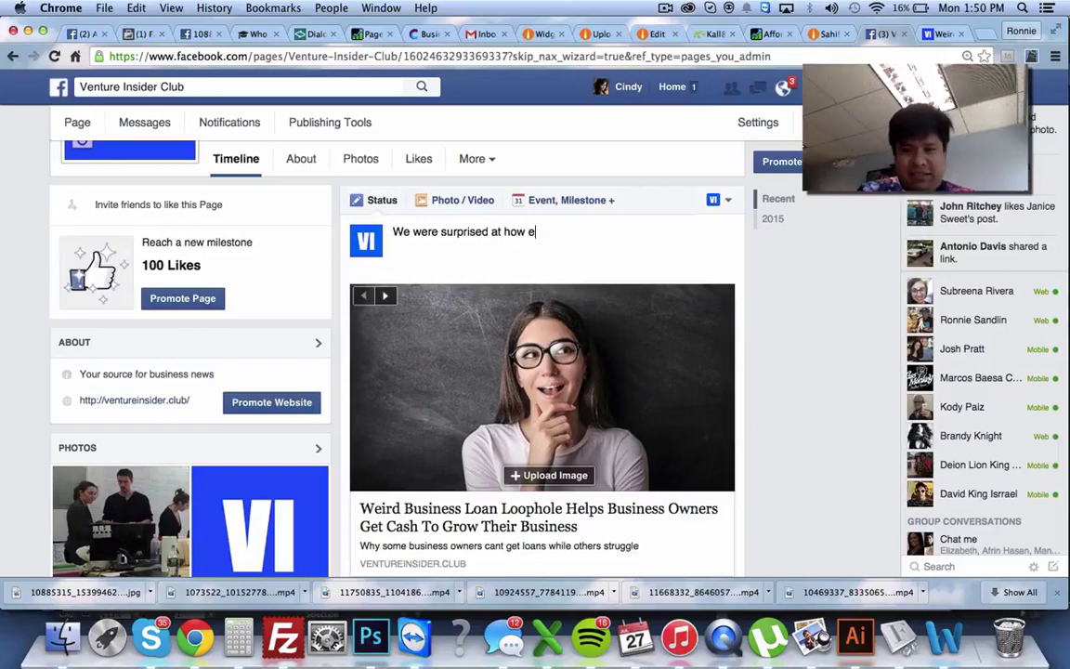
pyautogui.write('asy it is.')
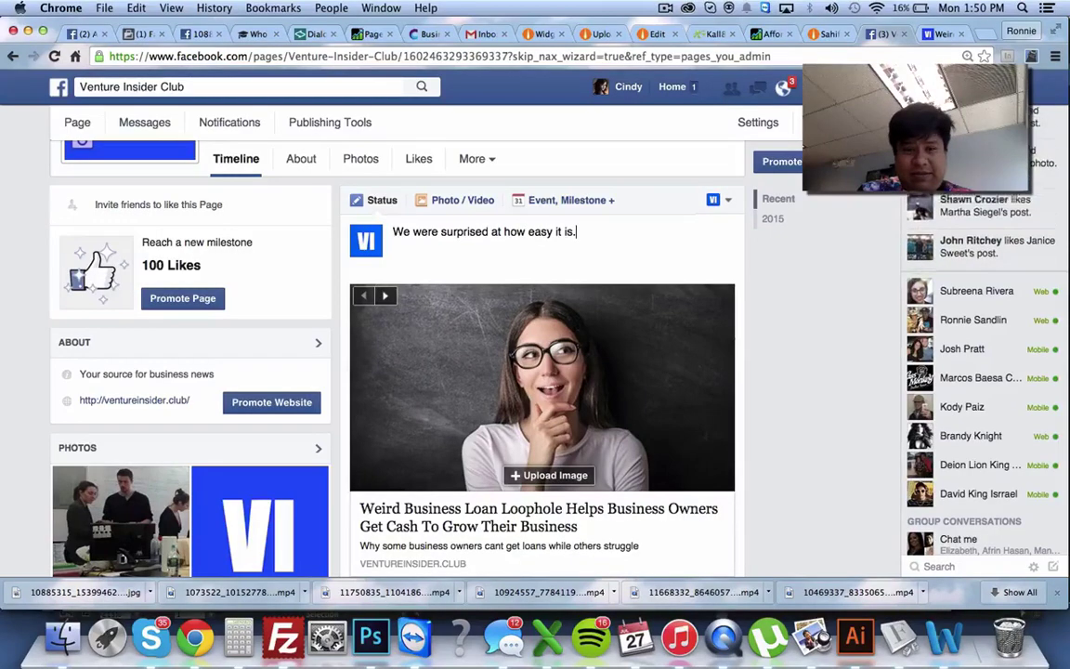
# Step: Publish the post on the Venture Insider Club page and review it in the timeline
pyautogui.scroll(-3, 668, 369)
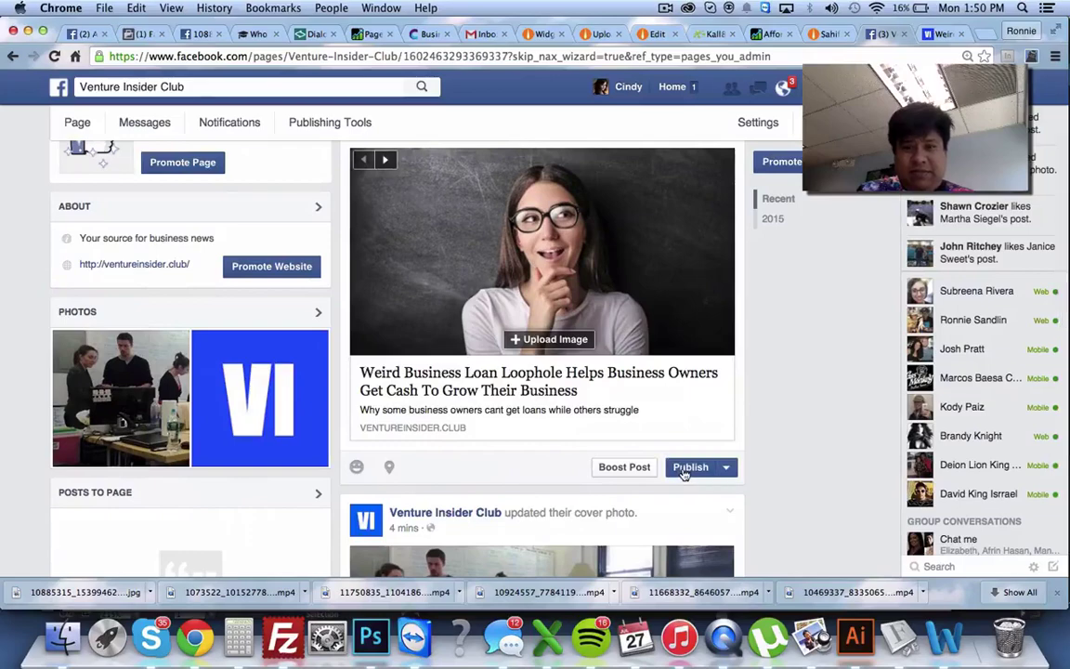
pyautogui.scroll(3, 685, 474)
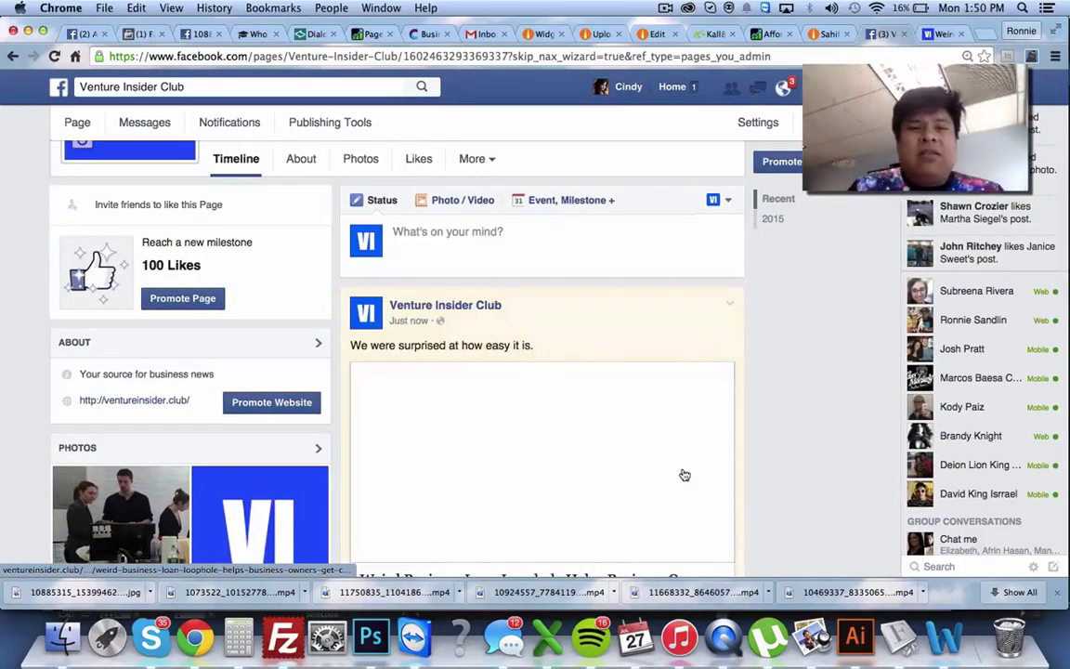
pyautogui.scroll(-5, 684, 475)
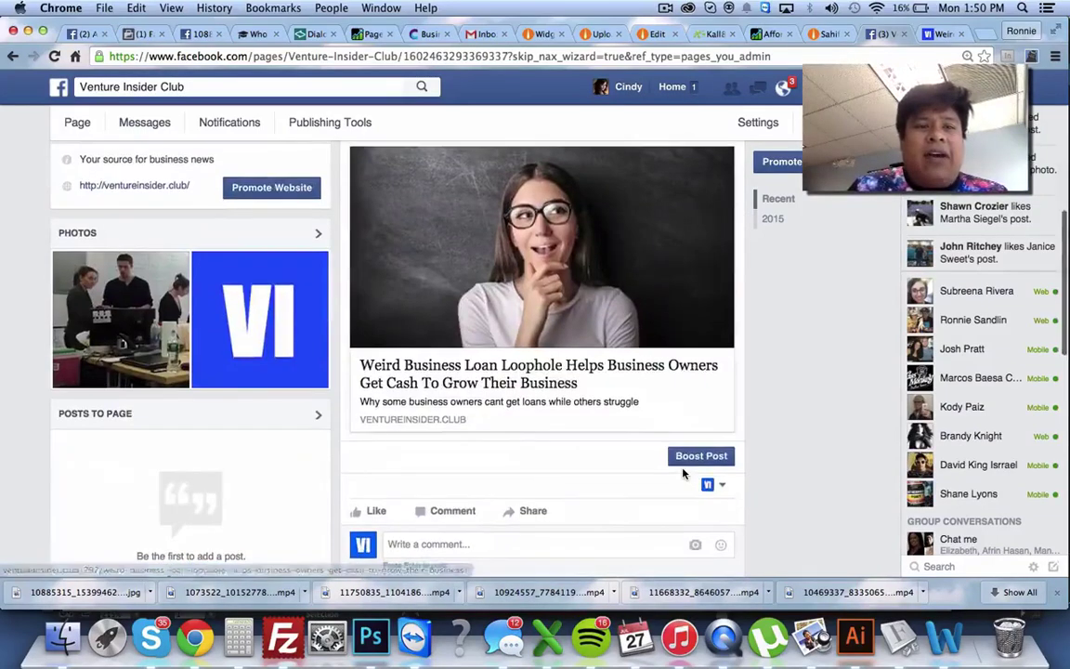
pyautogui.scroll(4, 684, 473)
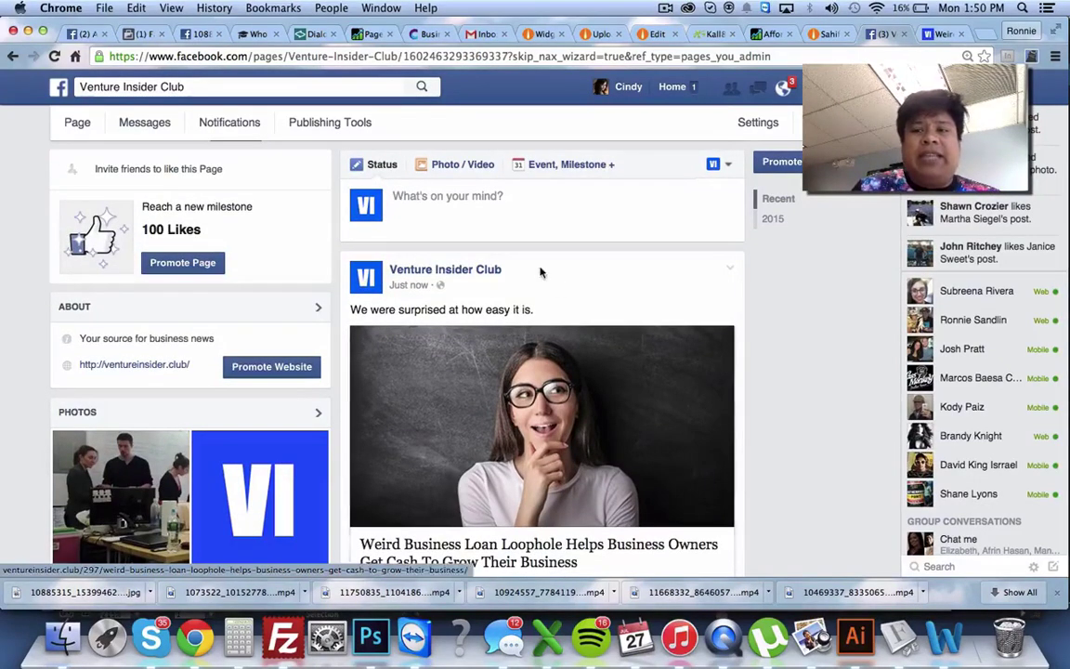
# Step: Go to the Facebook Ads Manager, open the ad account's settings by re-entering the account password, and look through the account information
pyautogui.click(137, 35)
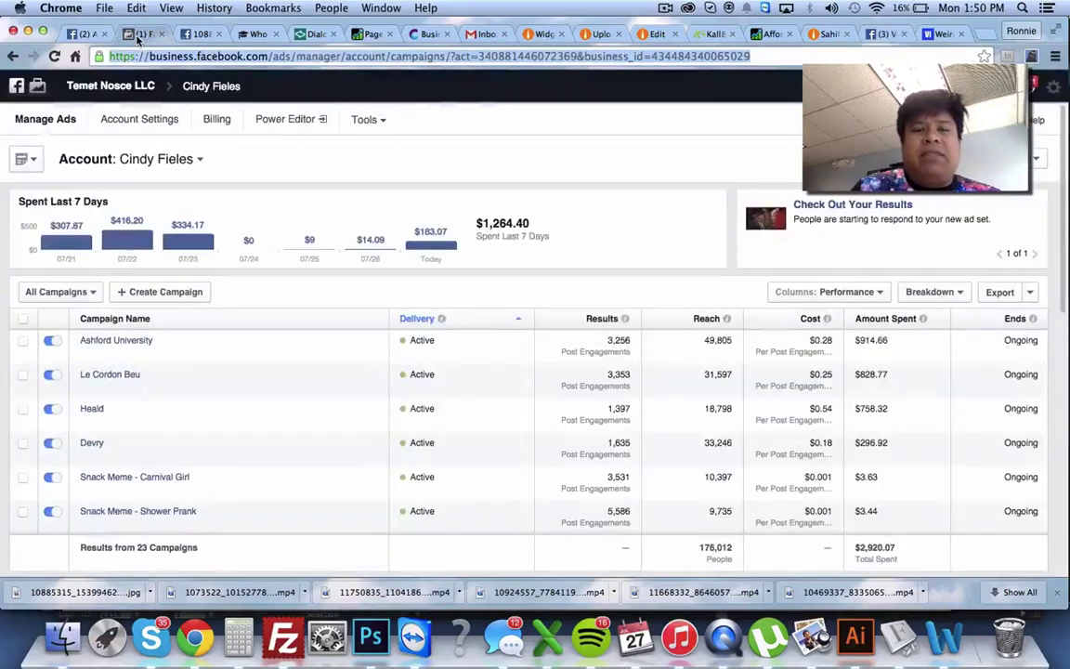
pyautogui.click(55, 125)
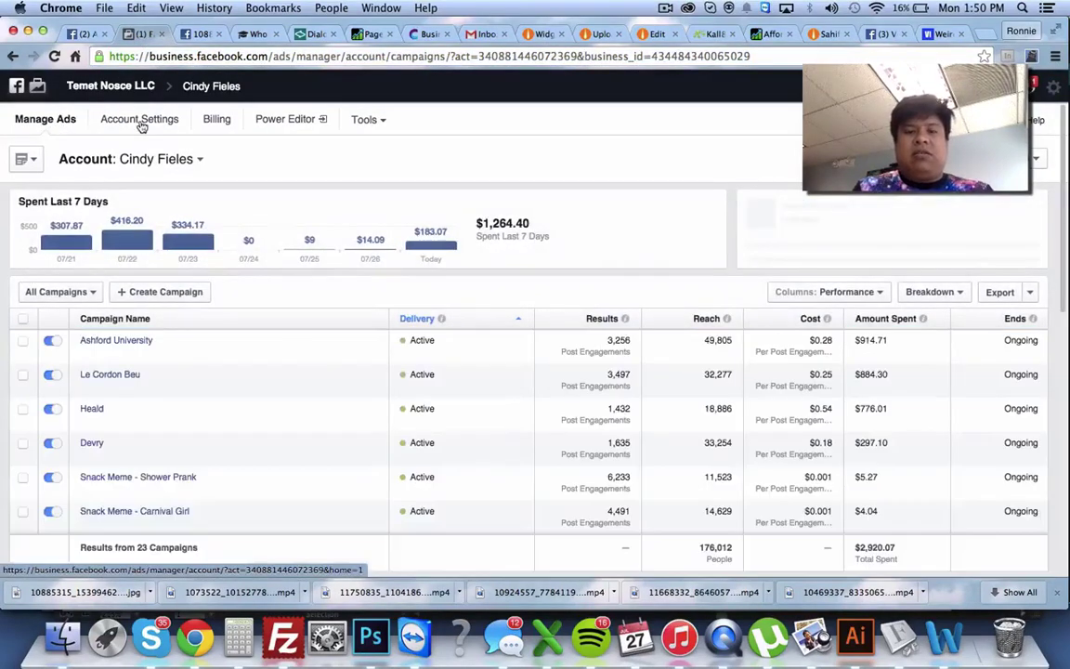
pyautogui.click(140, 121)
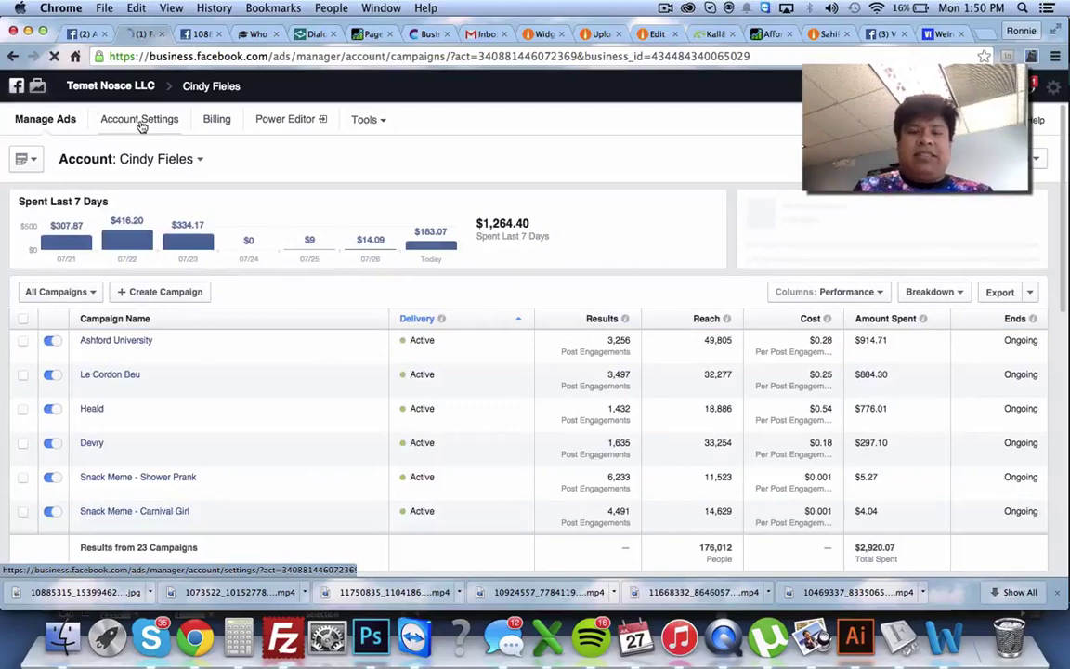
pyautogui.click(488, 265)
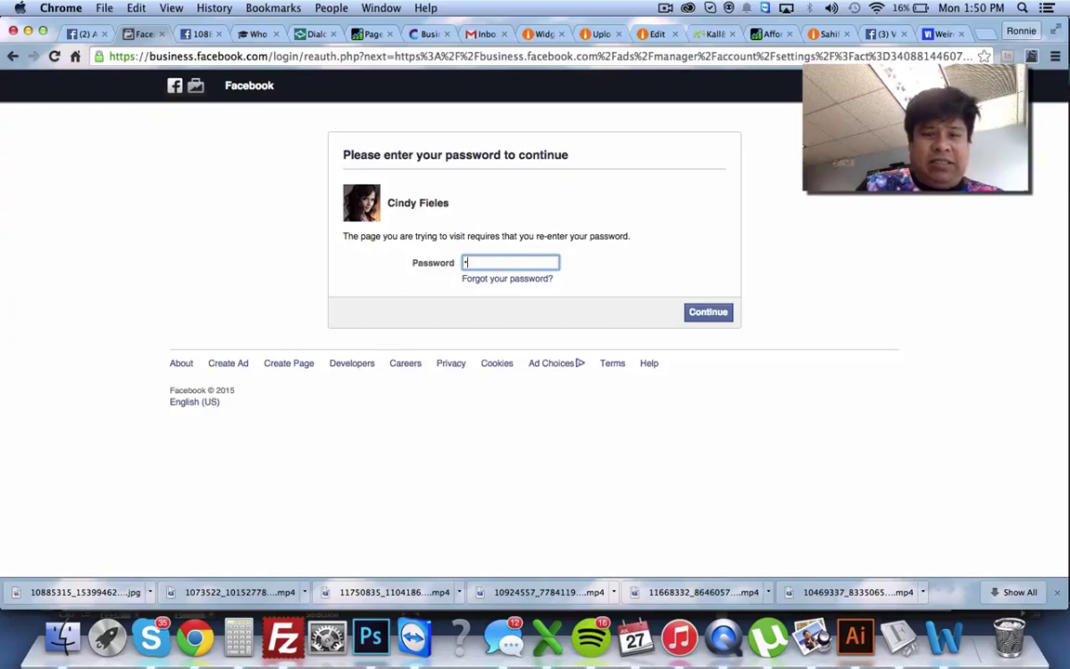
pyautogui.press('Return')
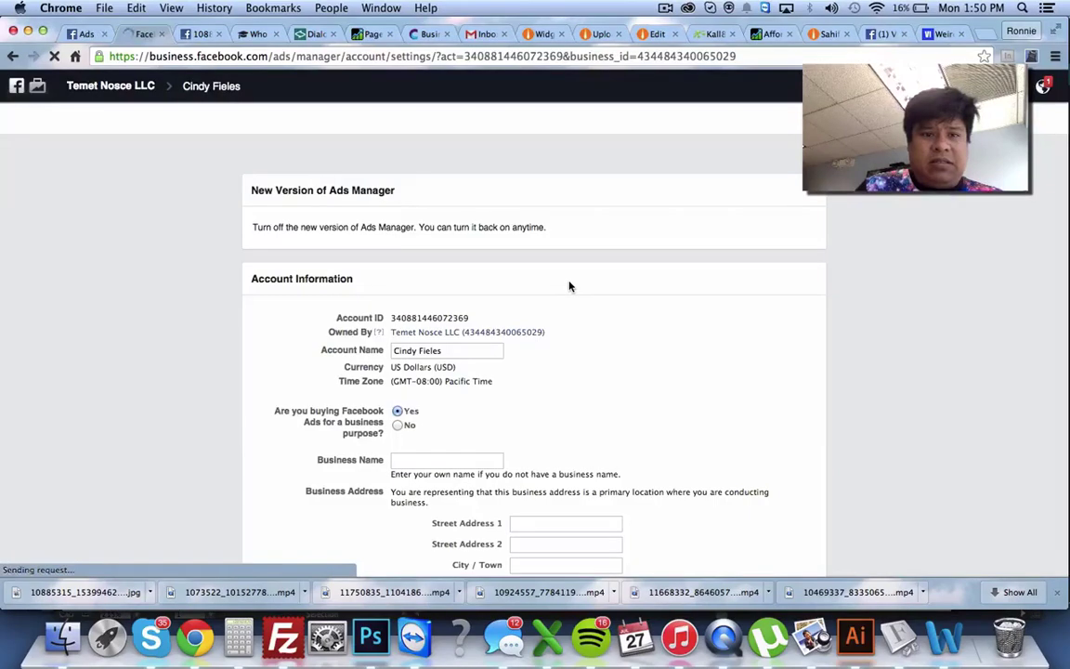
pyautogui.scroll(-5, 569, 286)
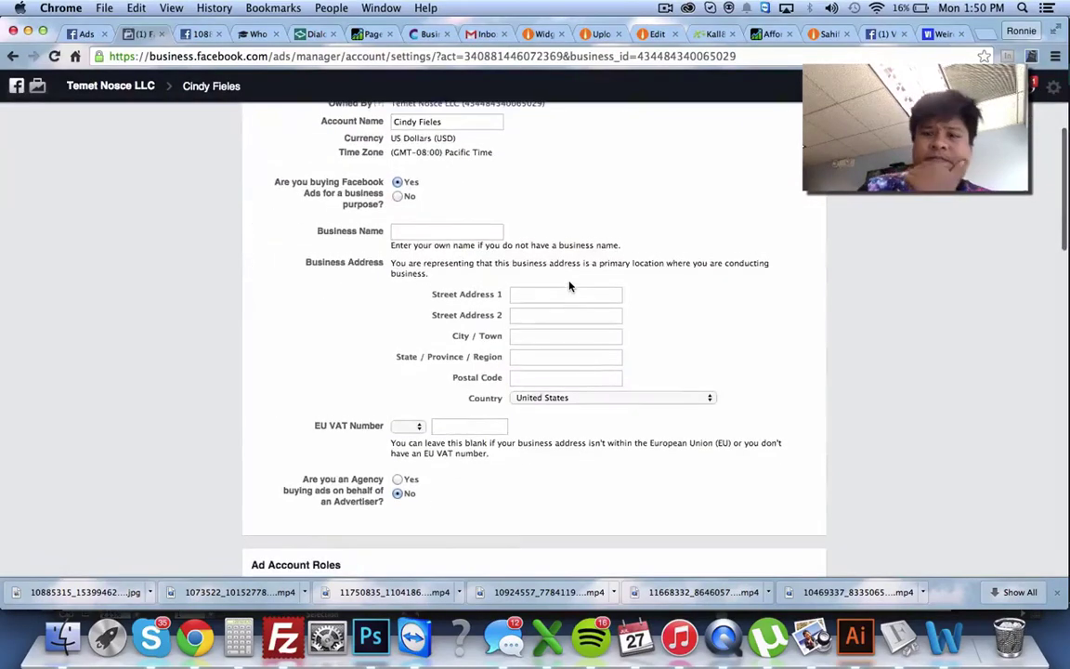
# Step: Look through the rest of the ad account settings, then return to the Business Manager home and review the listed pages and ad accounts
pyautogui.scroll(-15, 570, 286)
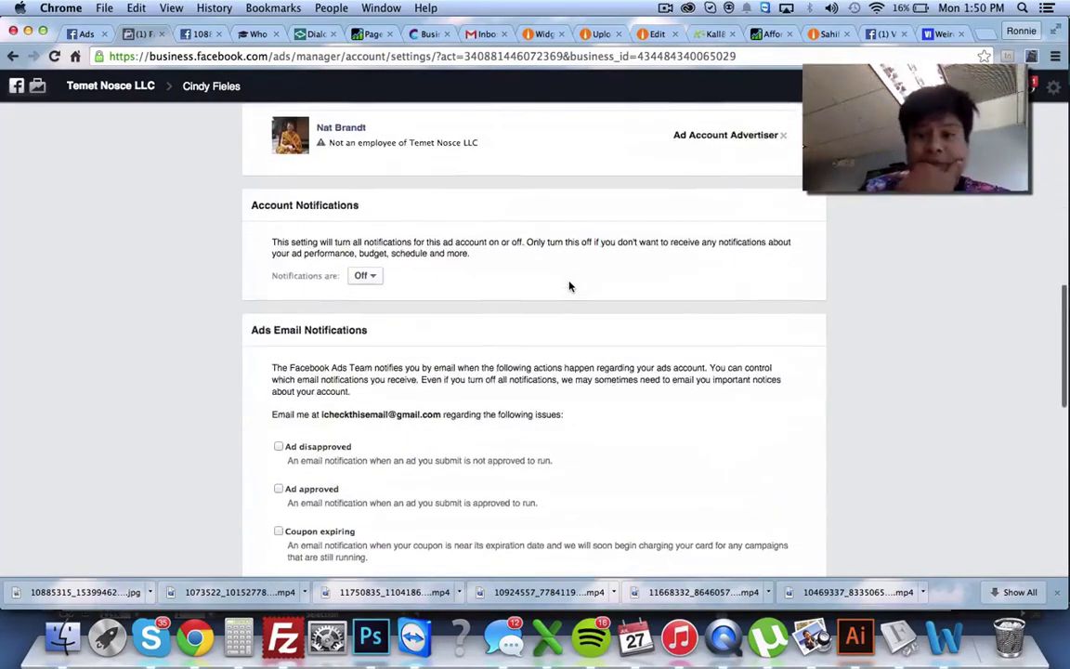
pyautogui.scroll(20, 569, 286)
pyautogui.click(62, 131)
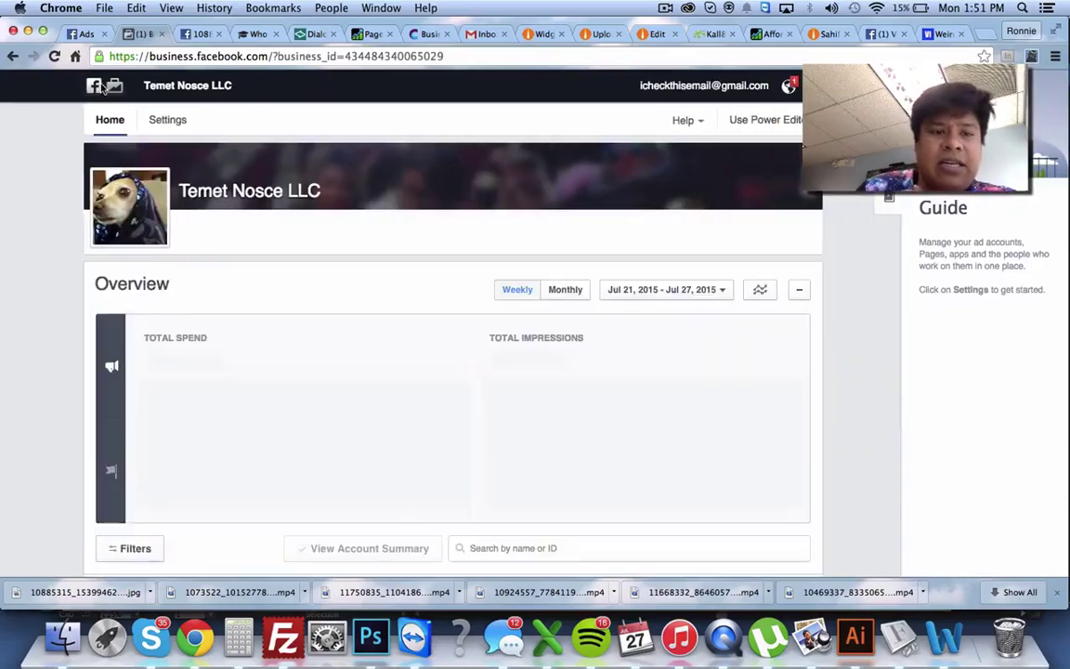
pyautogui.scroll(-5, 523, 330)
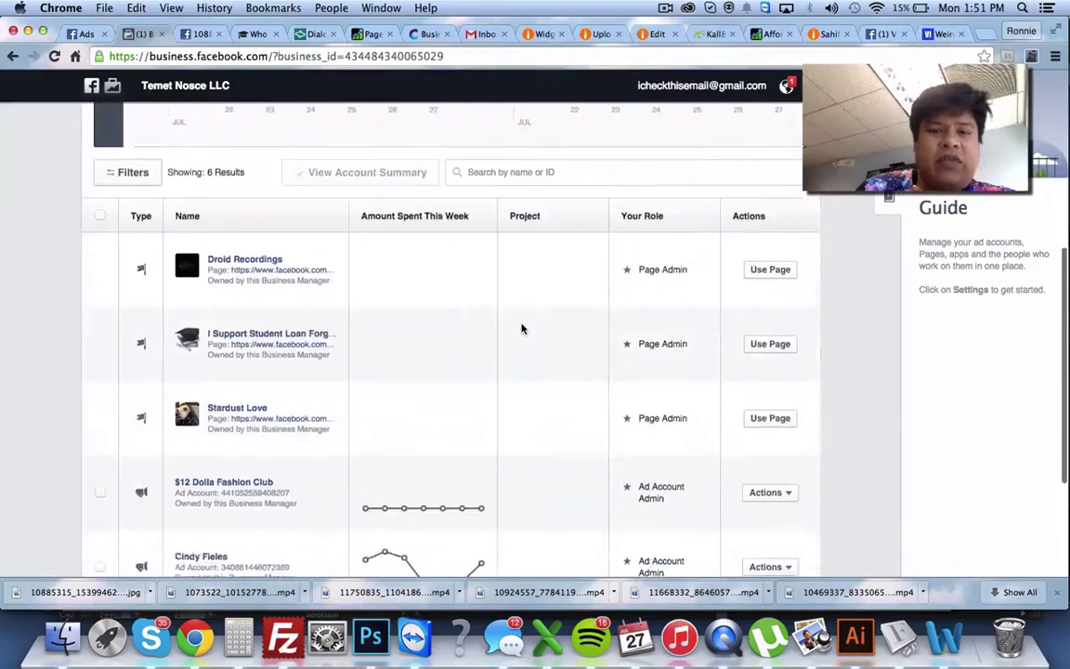
pyautogui.scroll(-3, 521, 328)
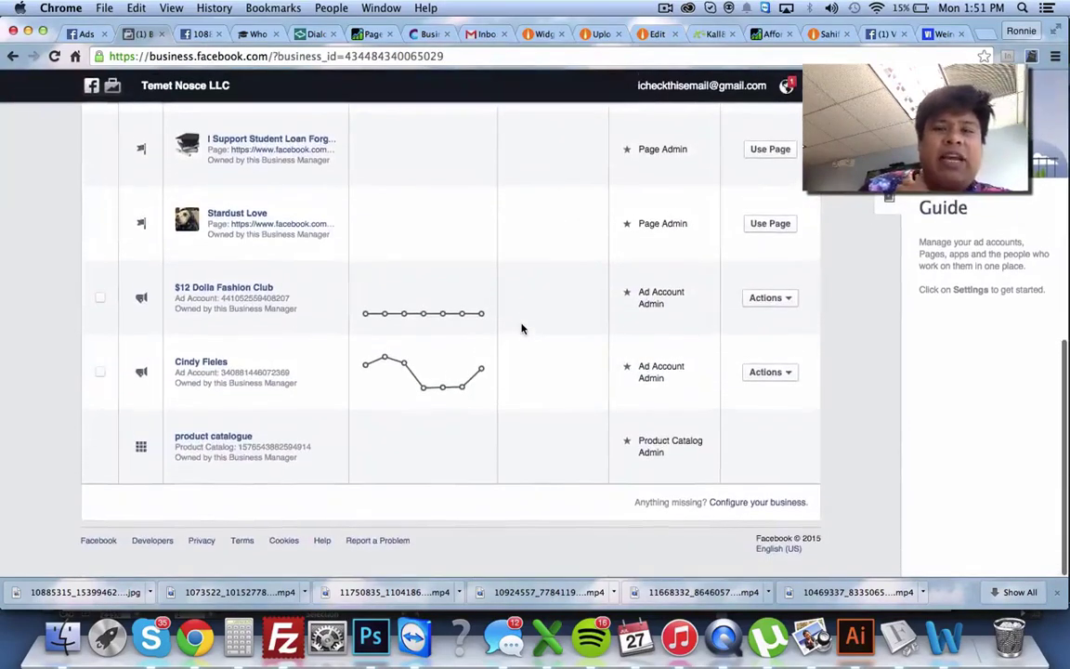
pyautogui.scroll(8, 521, 328)
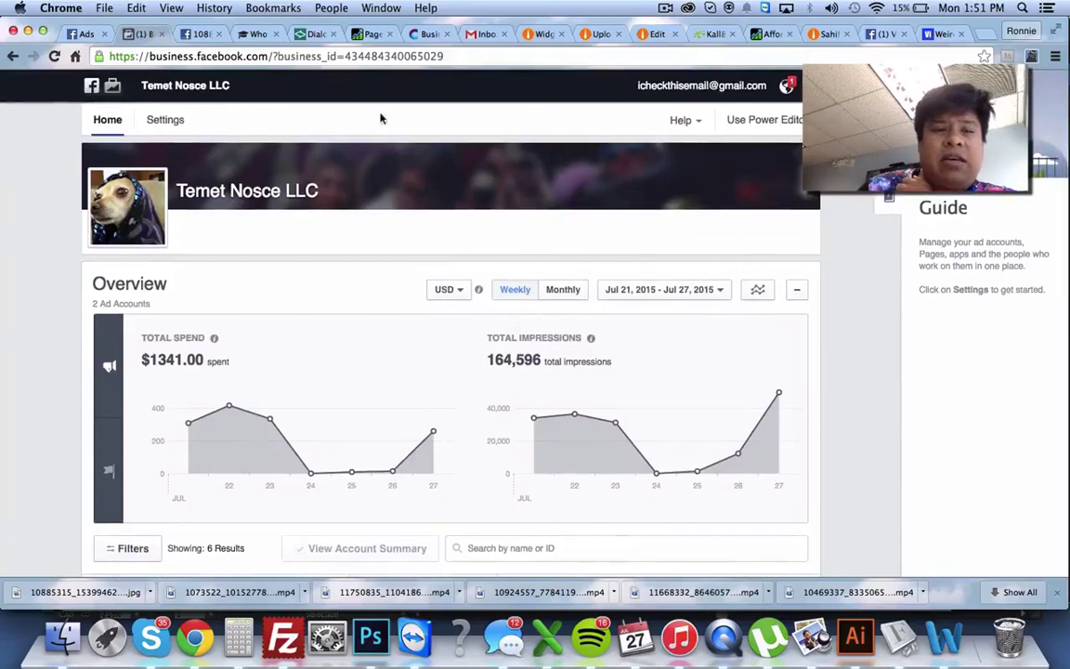
# Step: In the business's page settings, add the Venture Insider Club page by requesting access to it with the Page Admin role
pyautogui.click(185, 122)
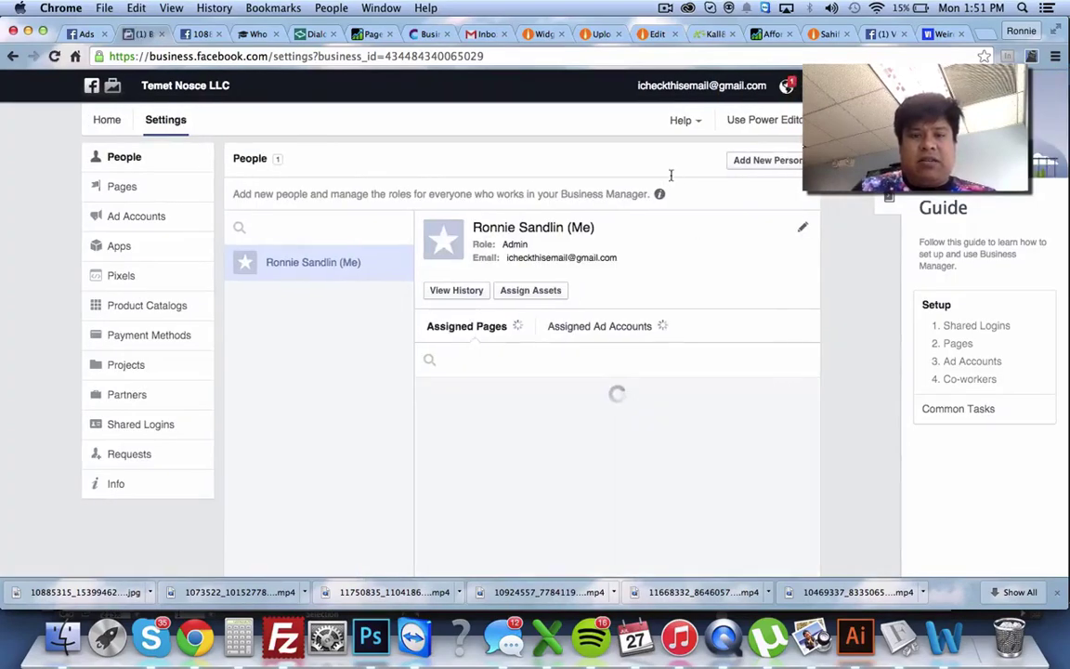
pyautogui.click(181, 185)
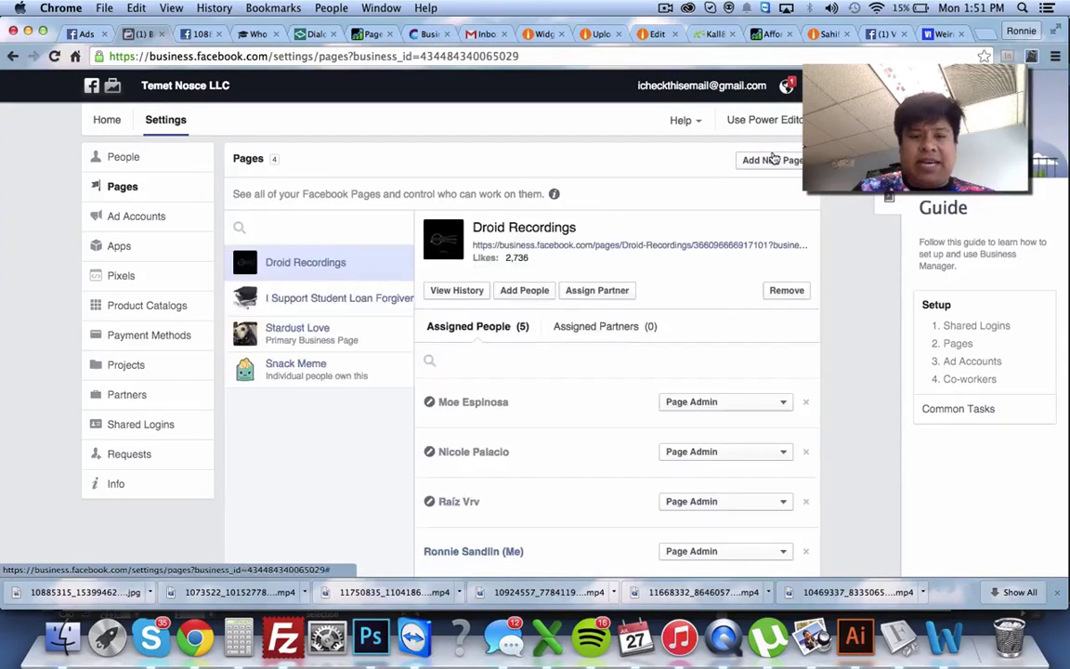
pyautogui.click(774, 160)
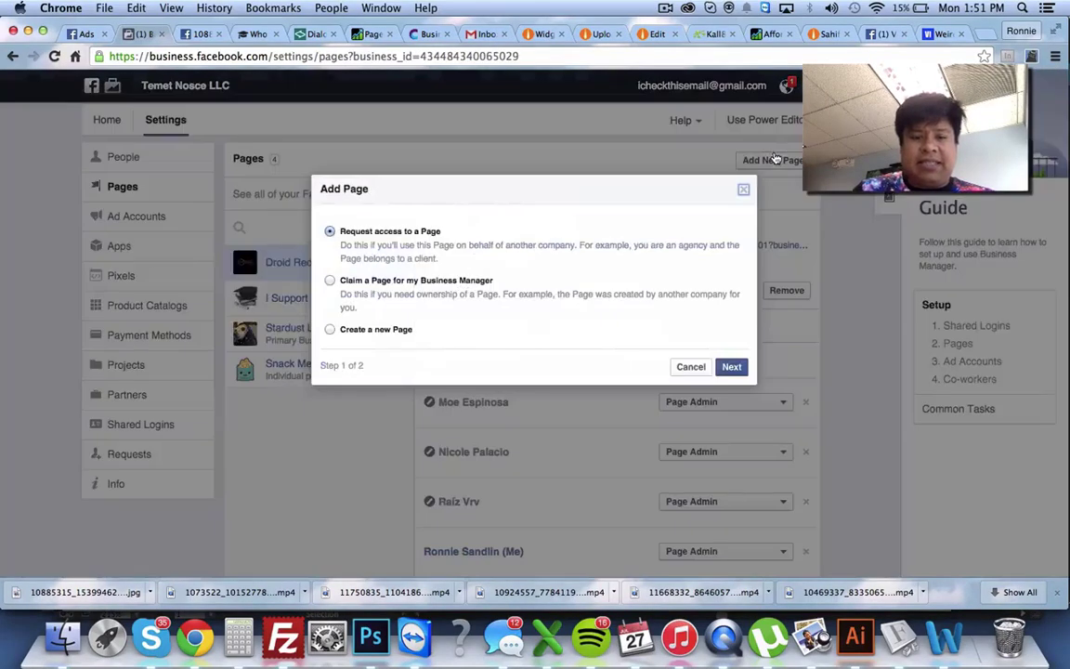
pyautogui.click(731, 365)
pyautogui.write('Venture')
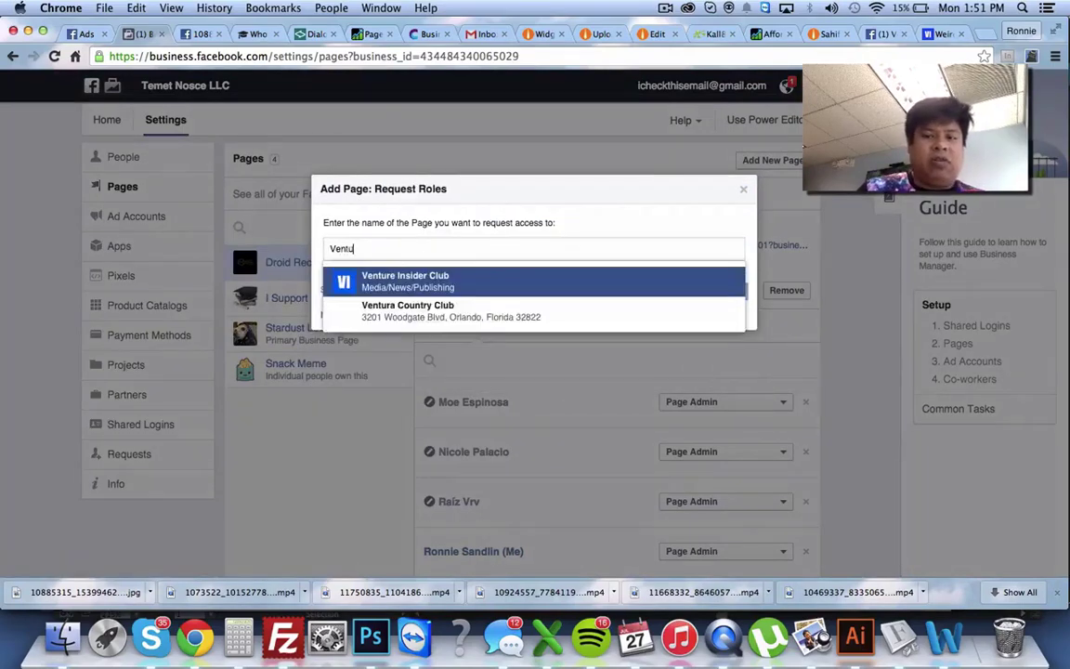
pyautogui.click(455, 284)
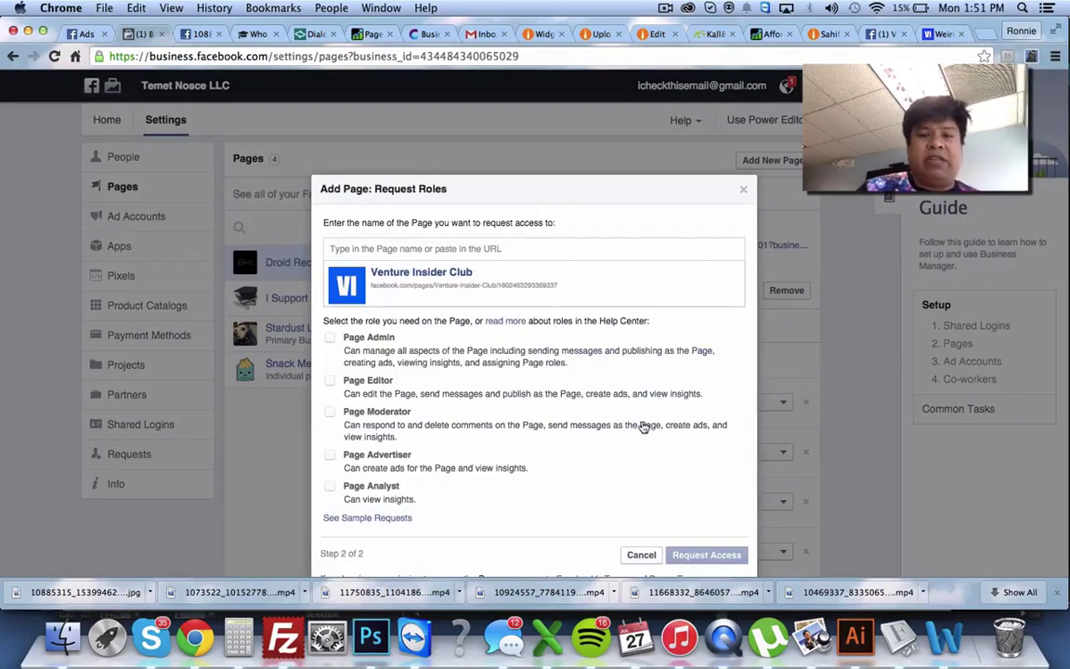
pyautogui.click(330, 338)
pyautogui.click(706, 555)
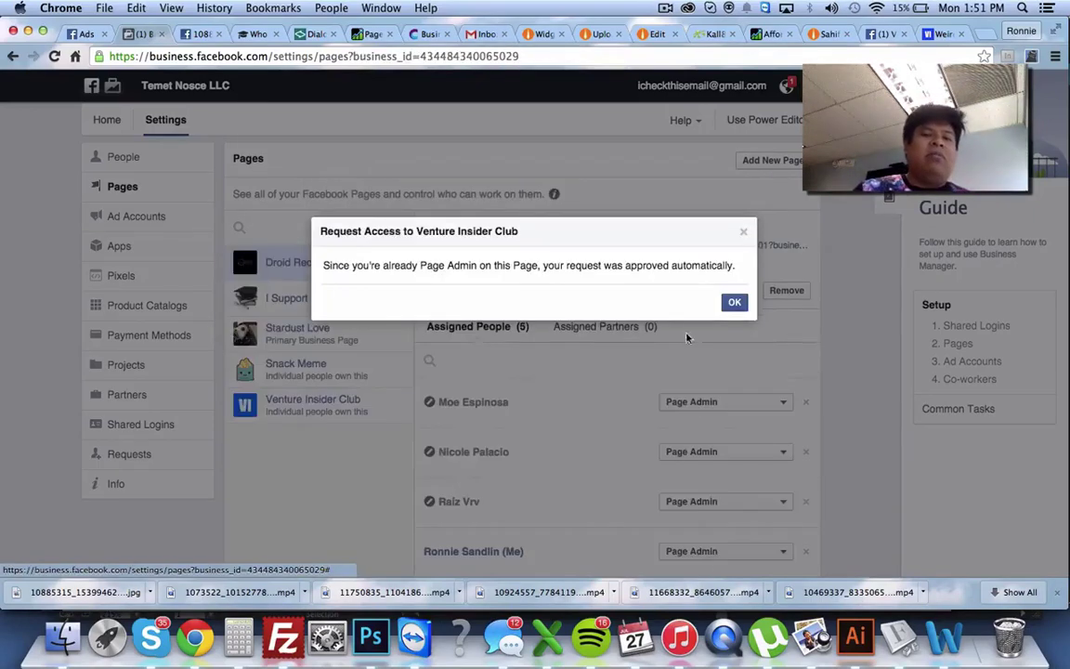
pyautogui.click(734, 302)
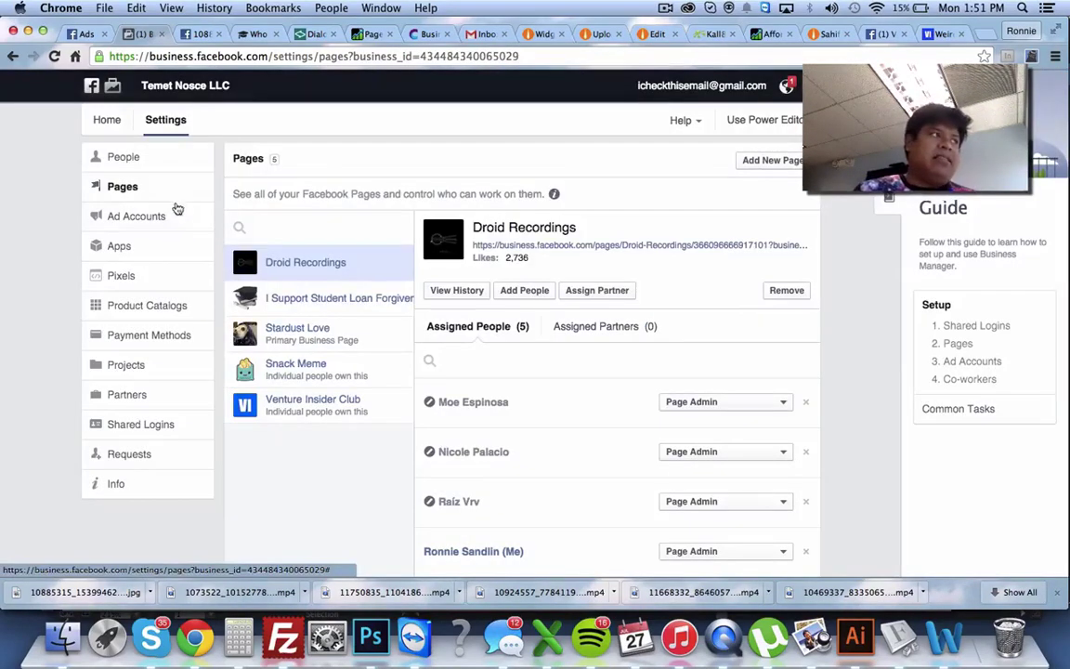
pyautogui.scroll(-1, 394, 252)
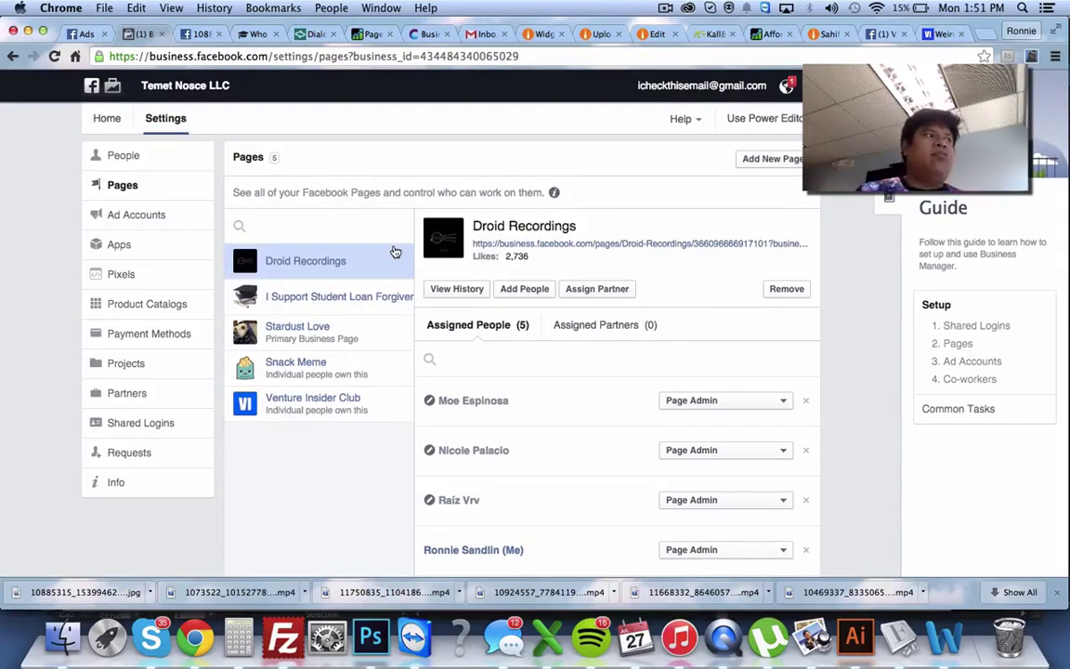
pyautogui.scroll(1, 395, 251)
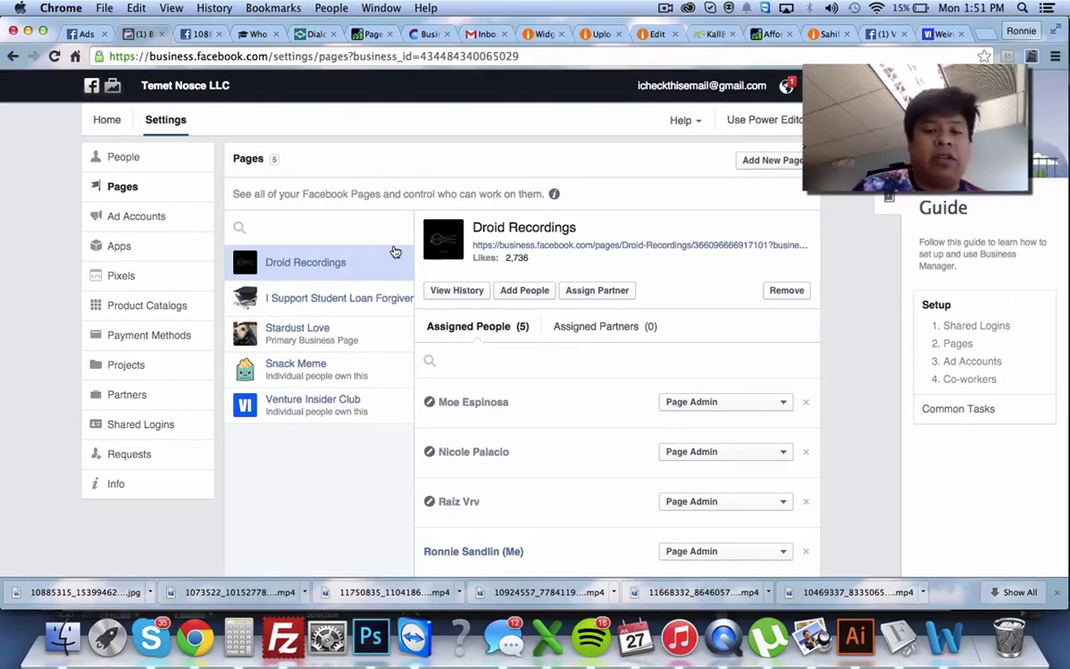
pyautogui.scroll(1, 395, 251)
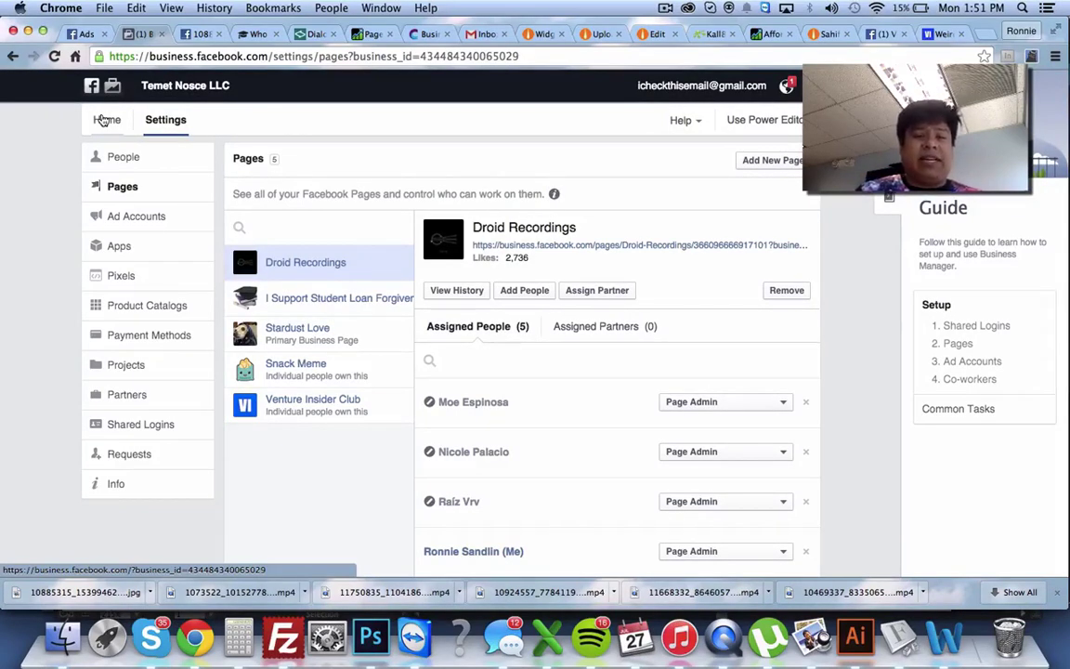
# Step: Return to the Business Manager home and open the ad account listed below $12 Dolla Fashion Club
pyautogui.click(106, 122)
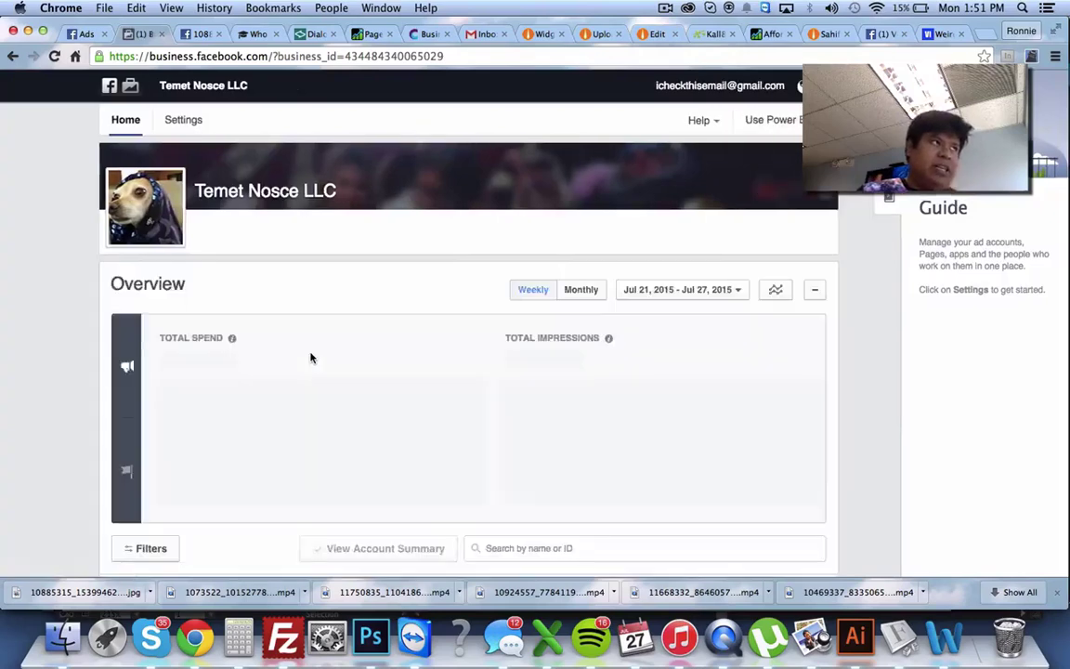
pyautogui.scroll(-4, 311, 358)
pyautogui.scroll(-5, 310, 353)
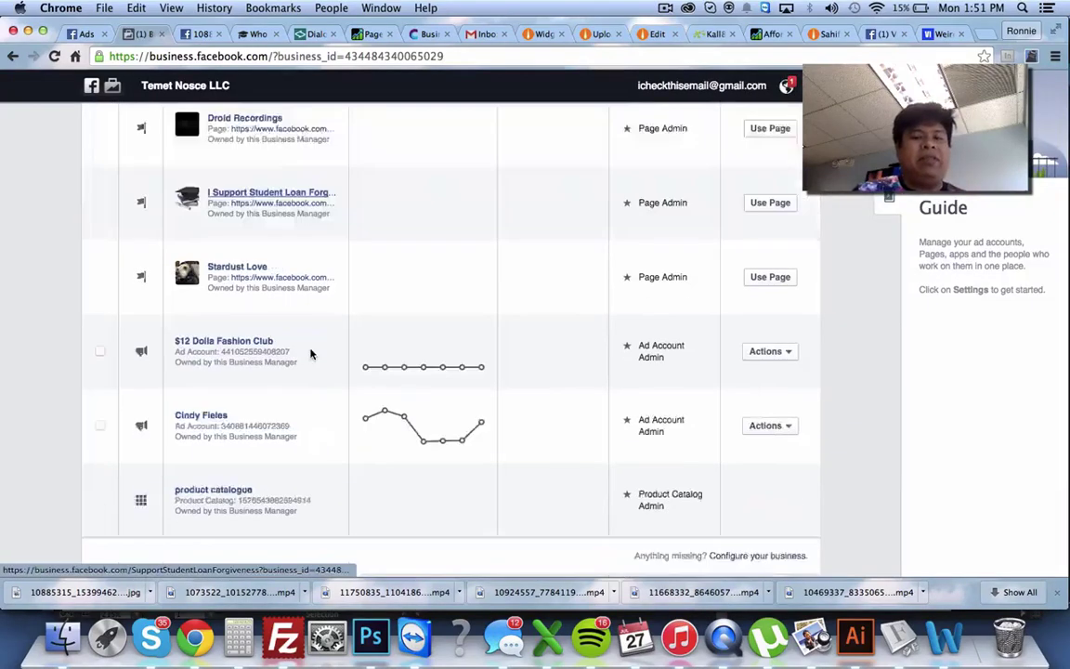
pyautogui.click(220, 364)
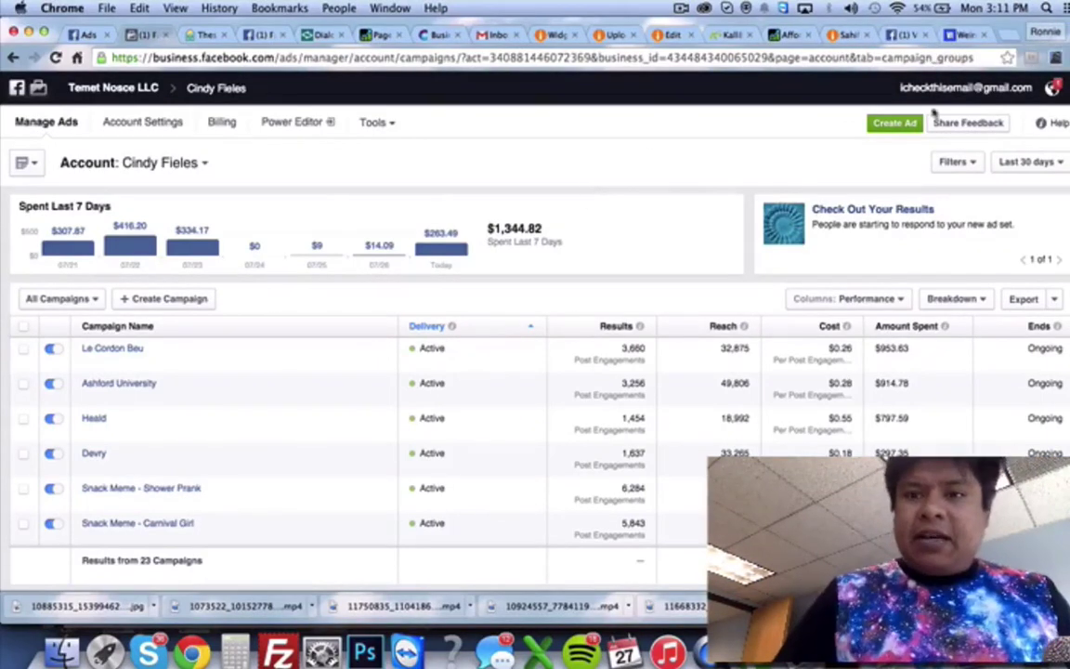
# Step: Create a new ad with the "Boost your posts" objective and select the Venture Insider Club page by pasting its URL
pyautogui.click(906, 121)
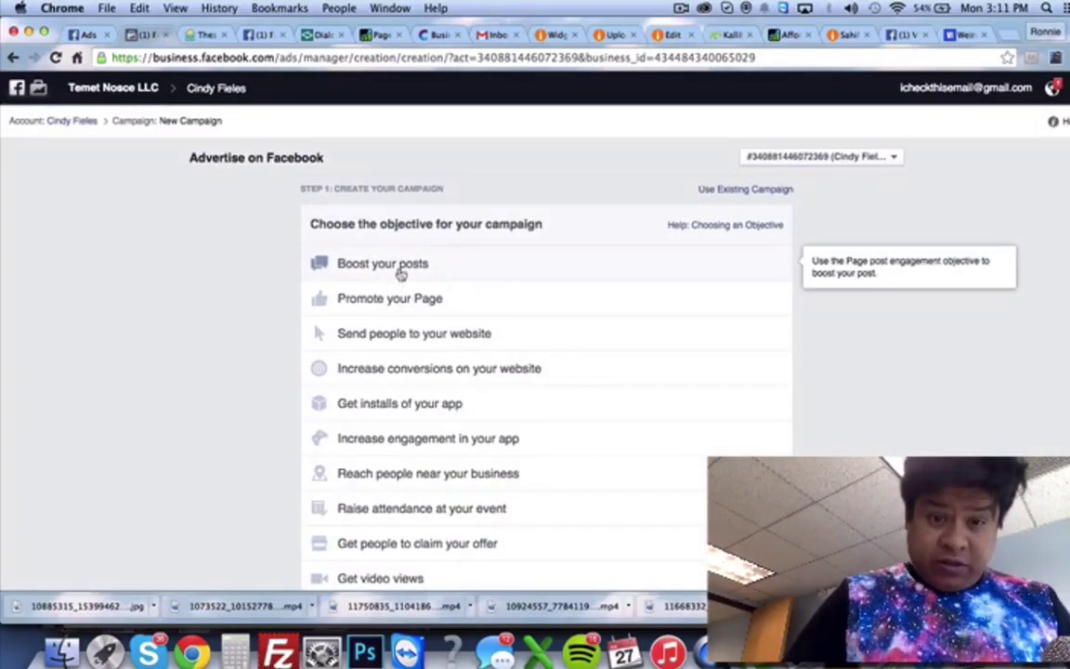
pyautogui.click(400, 269)
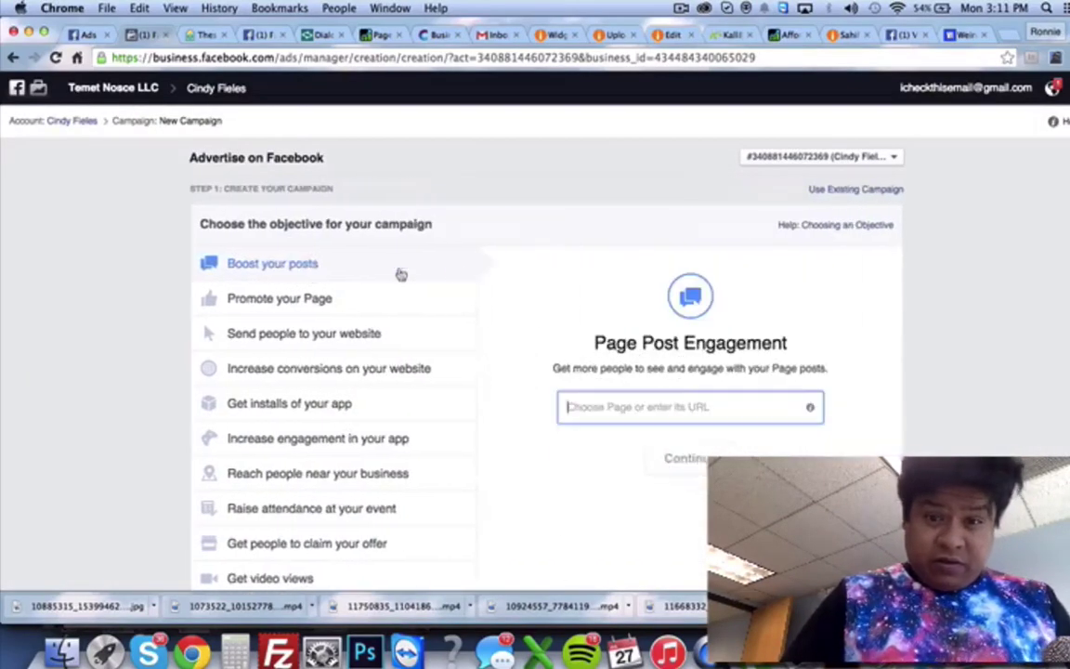
pyautogui.press('super+v')
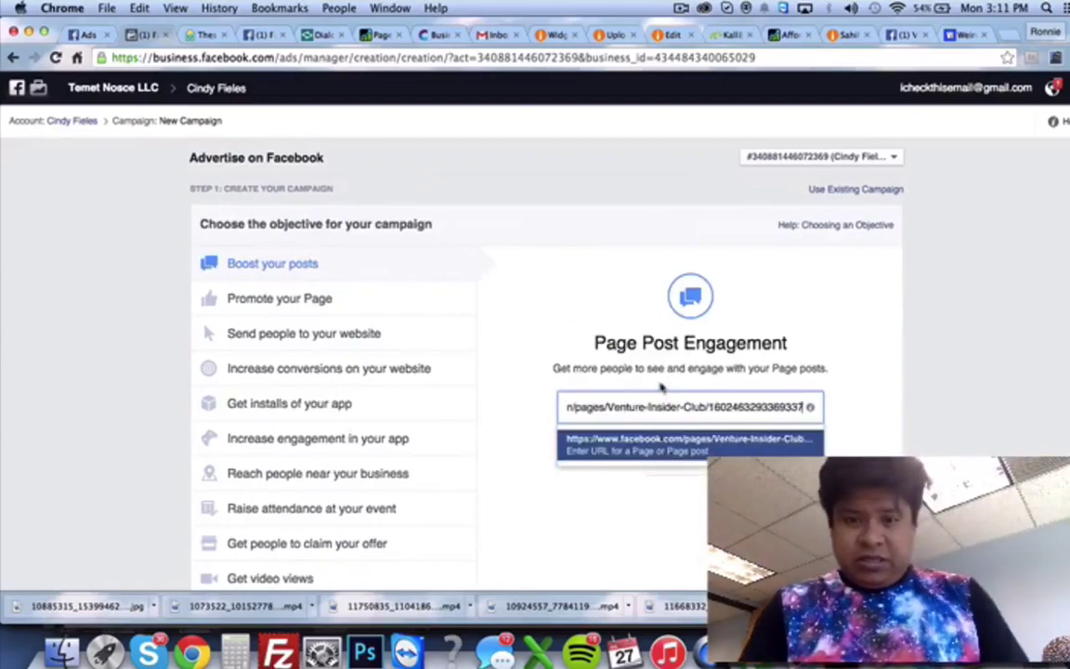
pyautogui.click(659, 443)
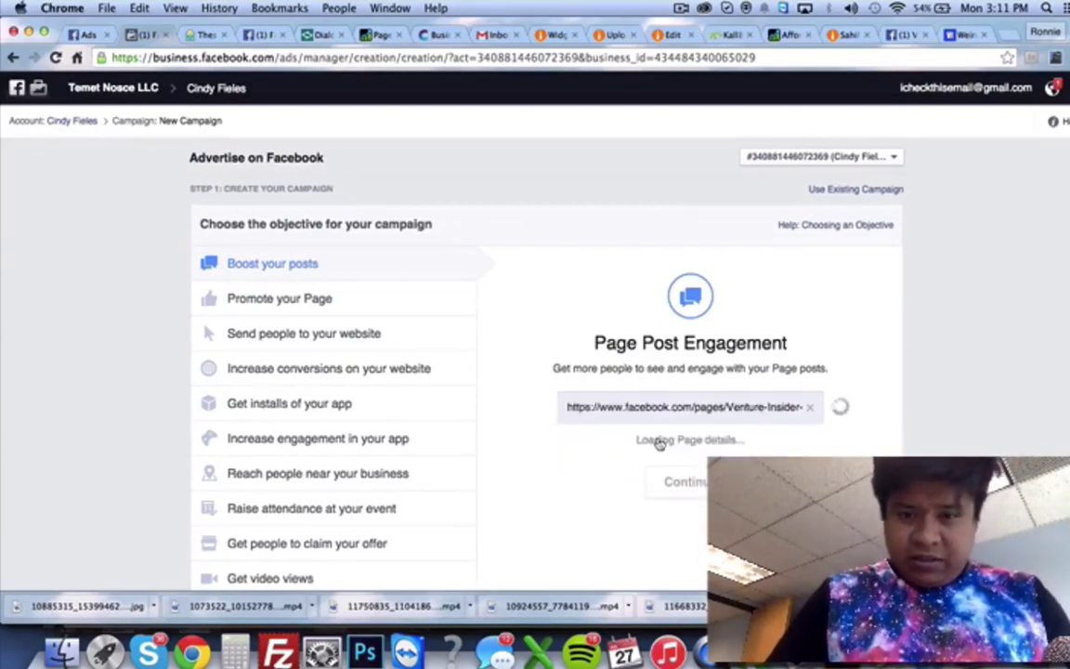
pyautogui.scroll(-1, 664, 399)
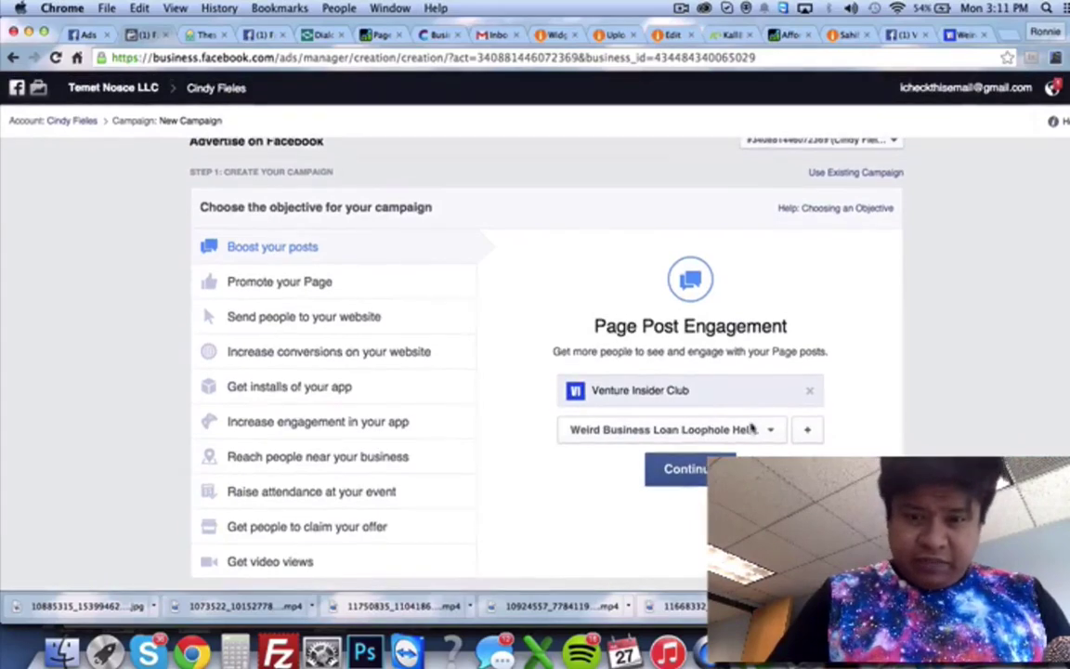
# Step: Choose the "Weird Business Loan Loophole Helps Business Owners Get Cash To Grow Their Business" post to boost and continue to the ad set
pyautogui.click(714, 430)
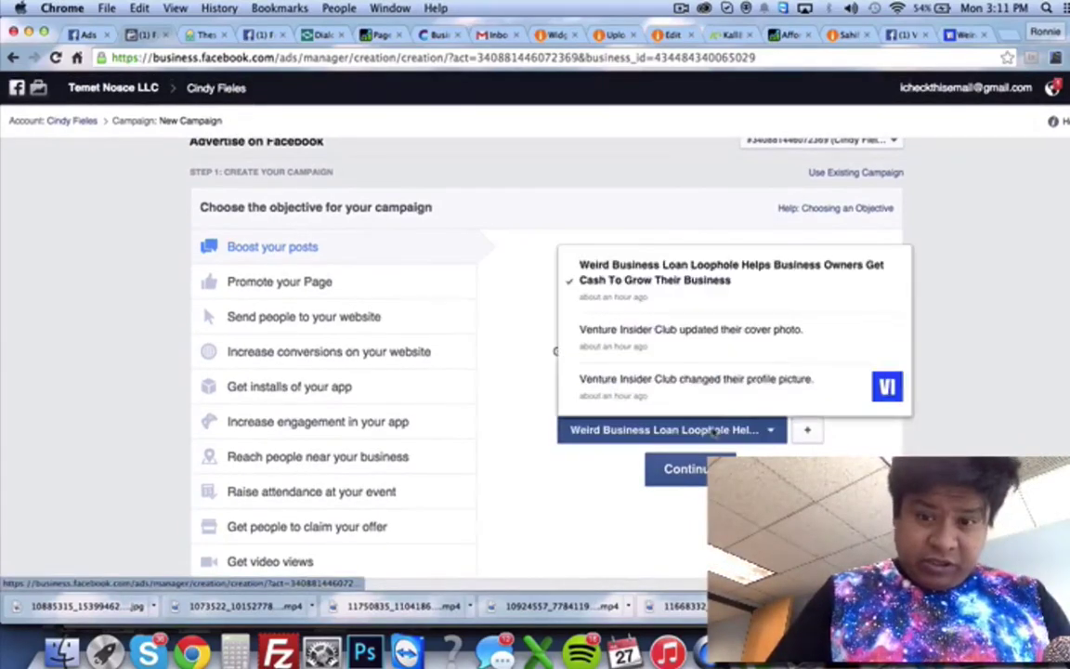
pyautogui.click(714, 431)
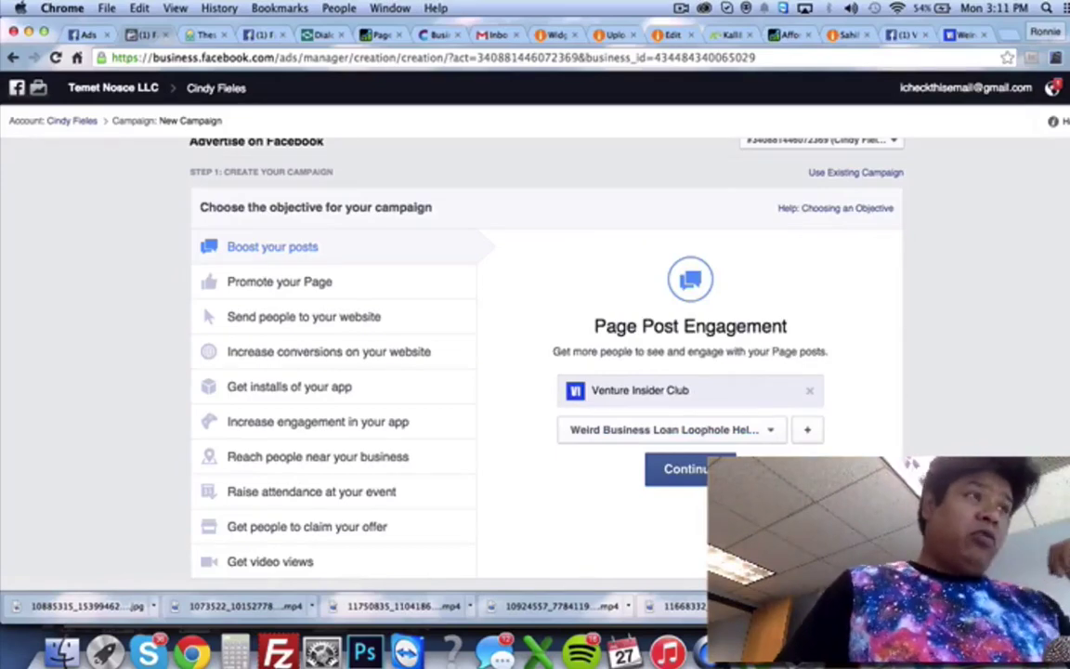
pyautogui.click(901, 35)
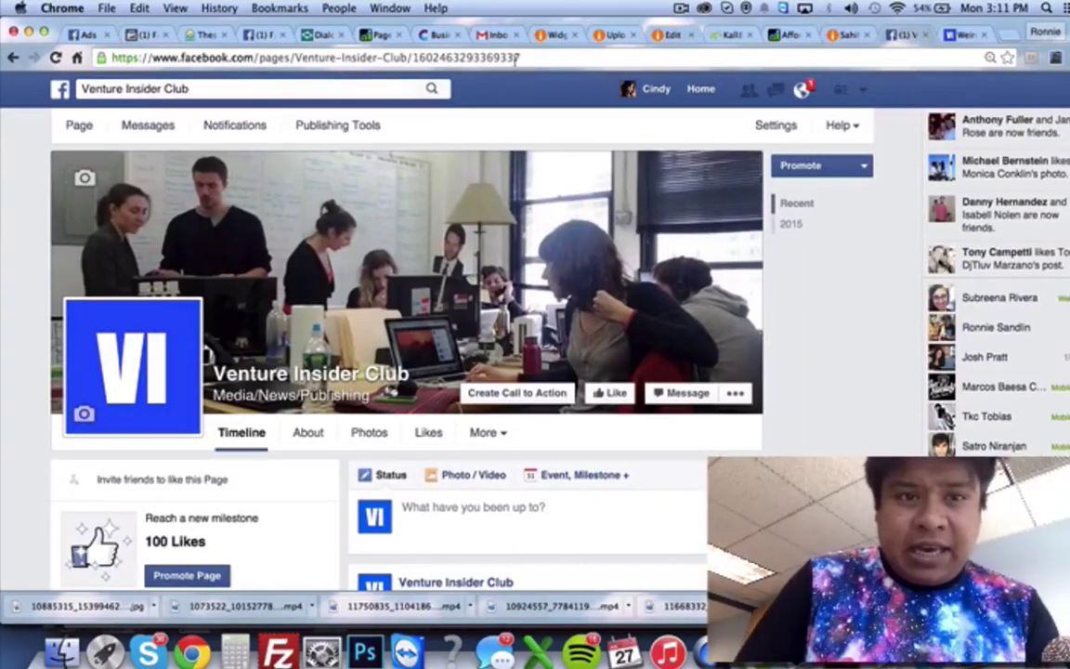
pyautogui.click(139, 34)
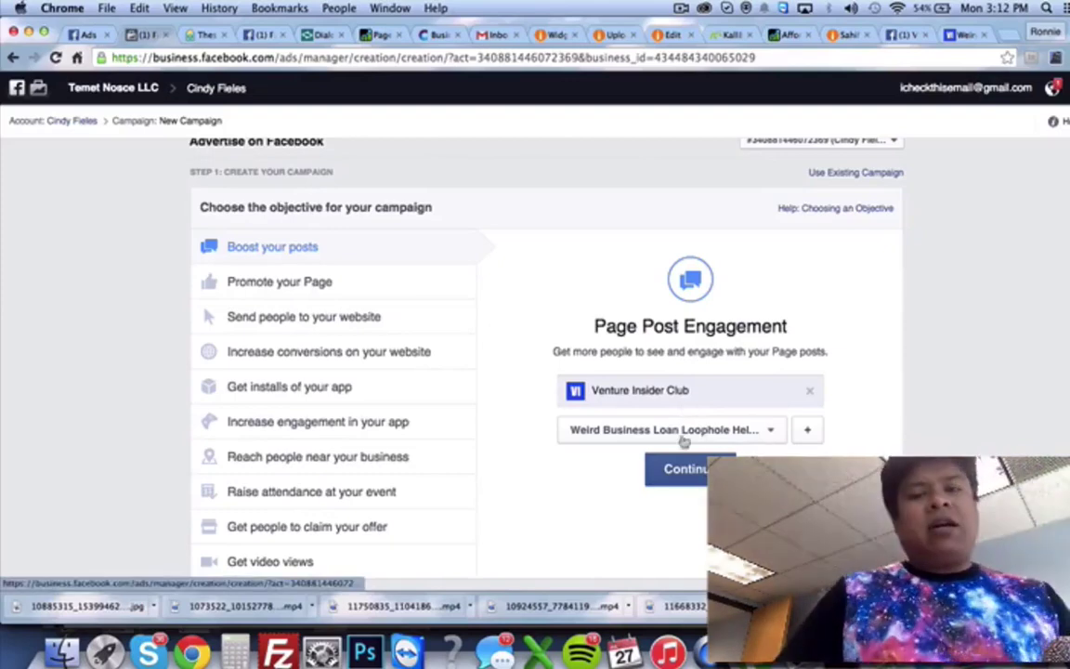
pyautogui.click(687, 438)
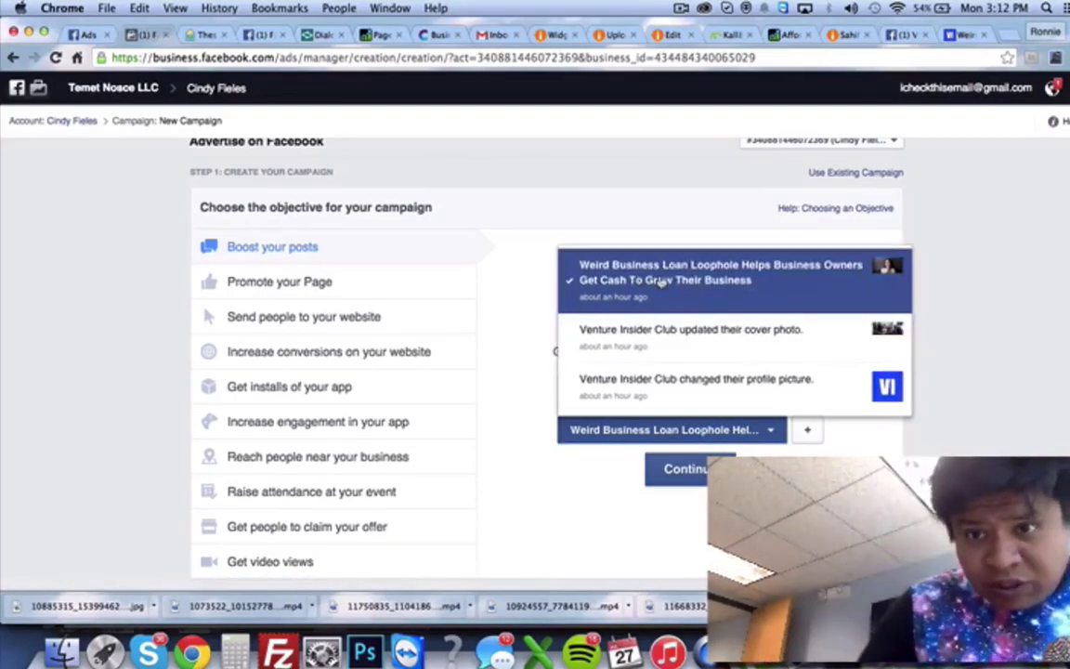
pyautogui.click(658, 282)
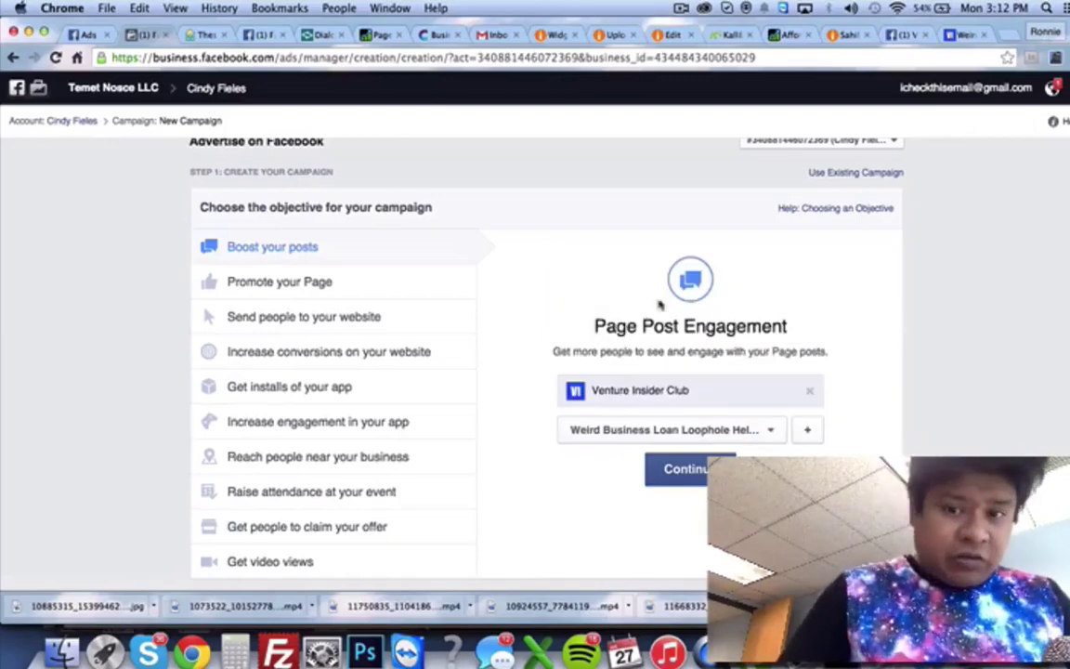
pyautogui.click(689, 470)
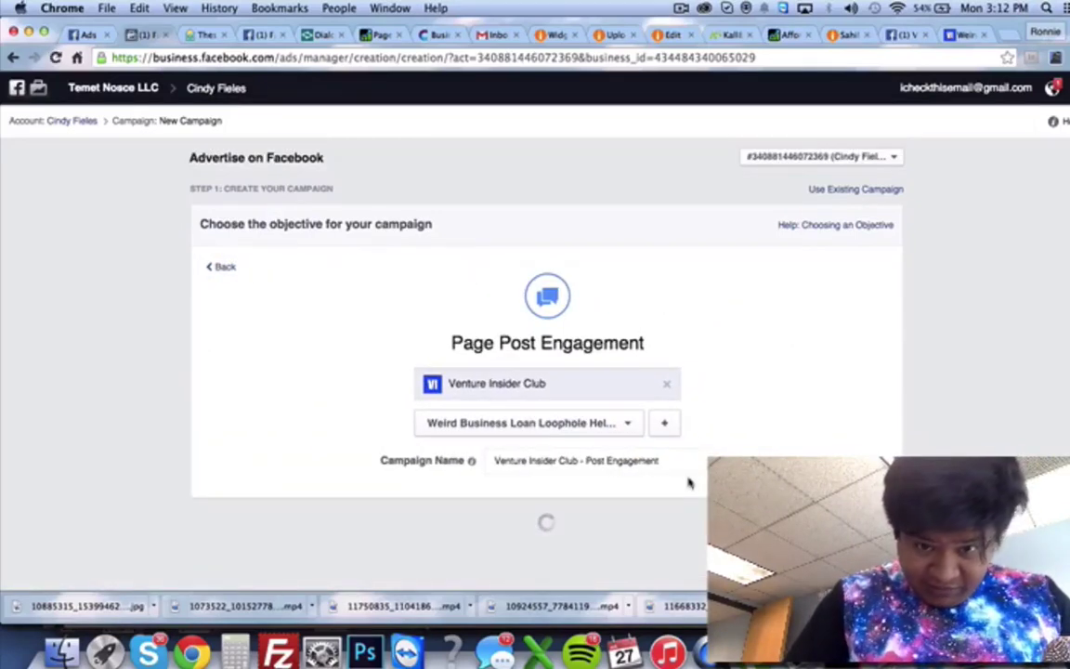
# Step: Review the audience options of the ad set and add "Business" under Business and industry as a targeted interest
pyautogui.scroll(-10, 689, 482)
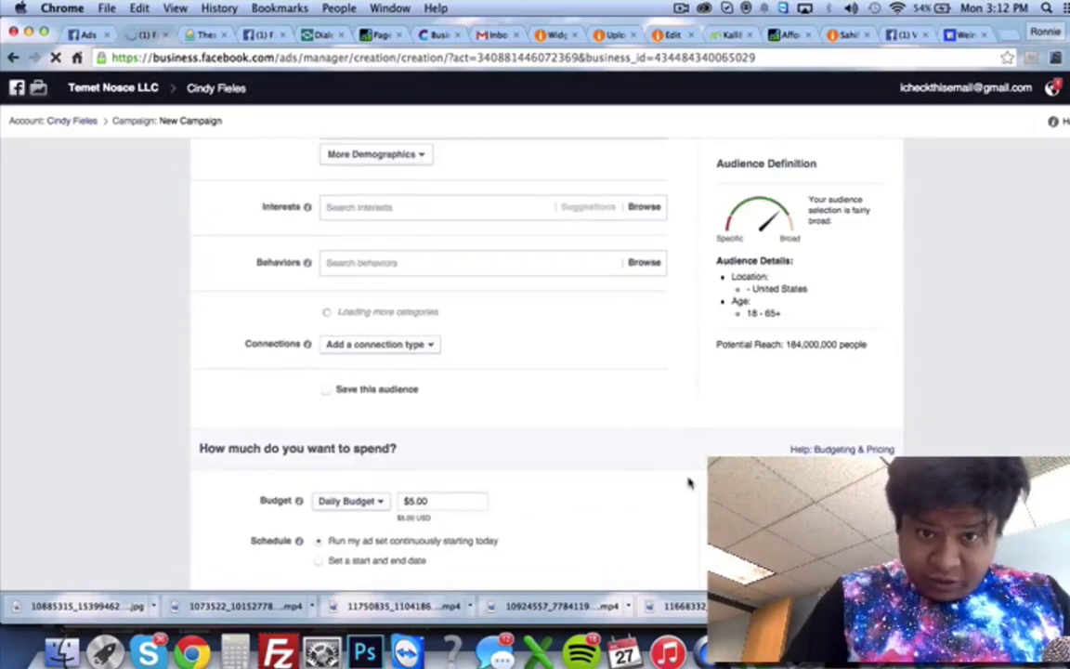
pyautogui.scroll(5, 690, 482)
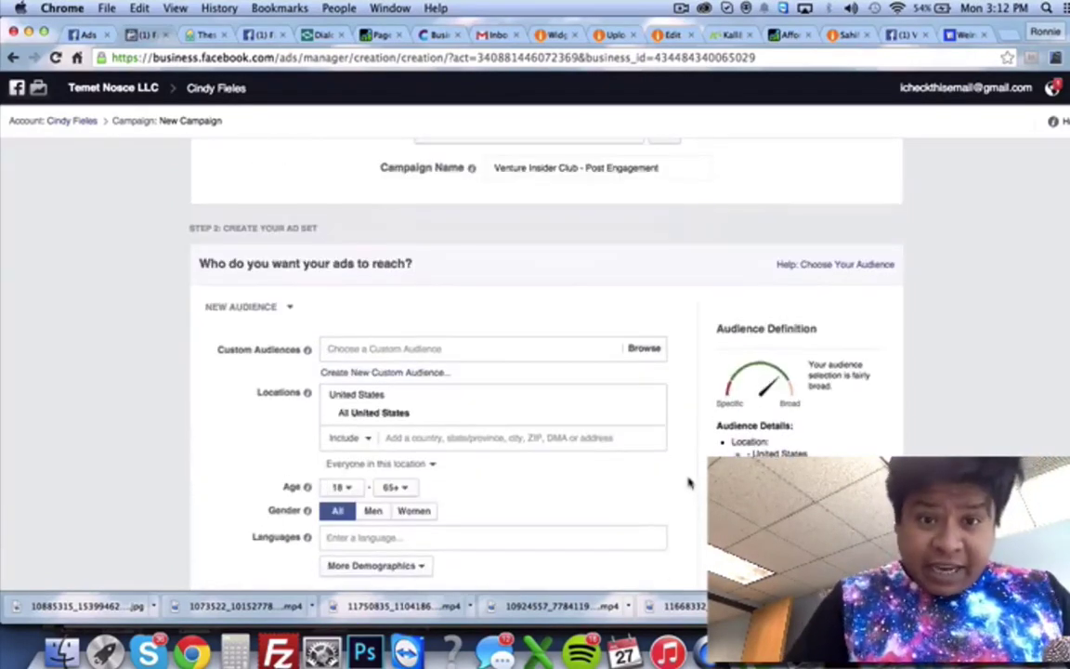
pyautogui.scroll(-3, 689, 482)
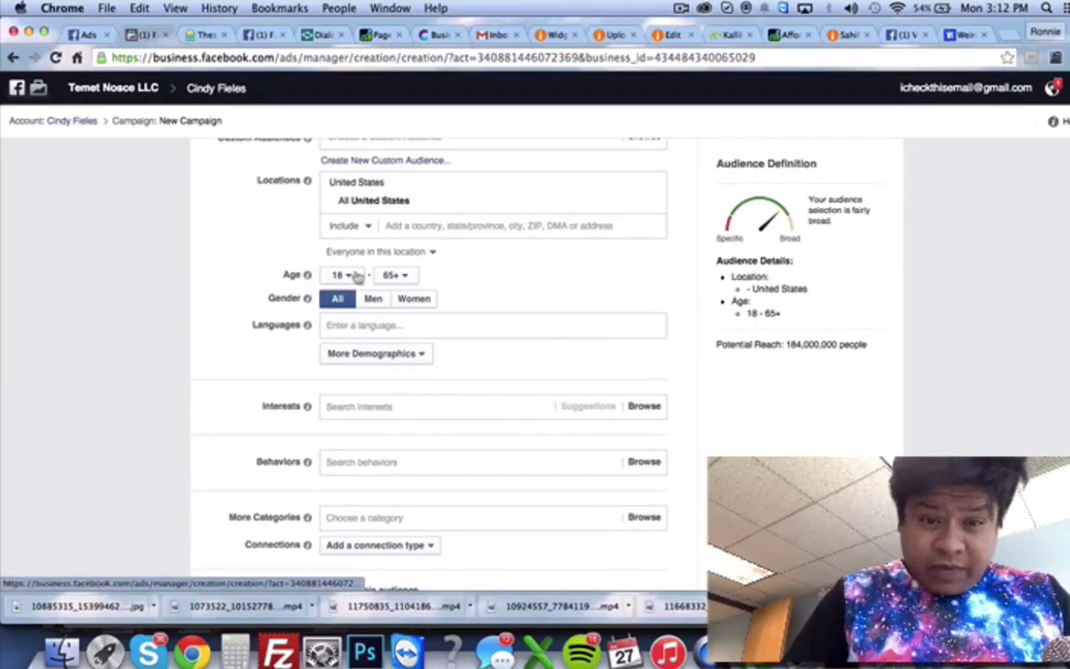
pyautogui.click(414, 405)
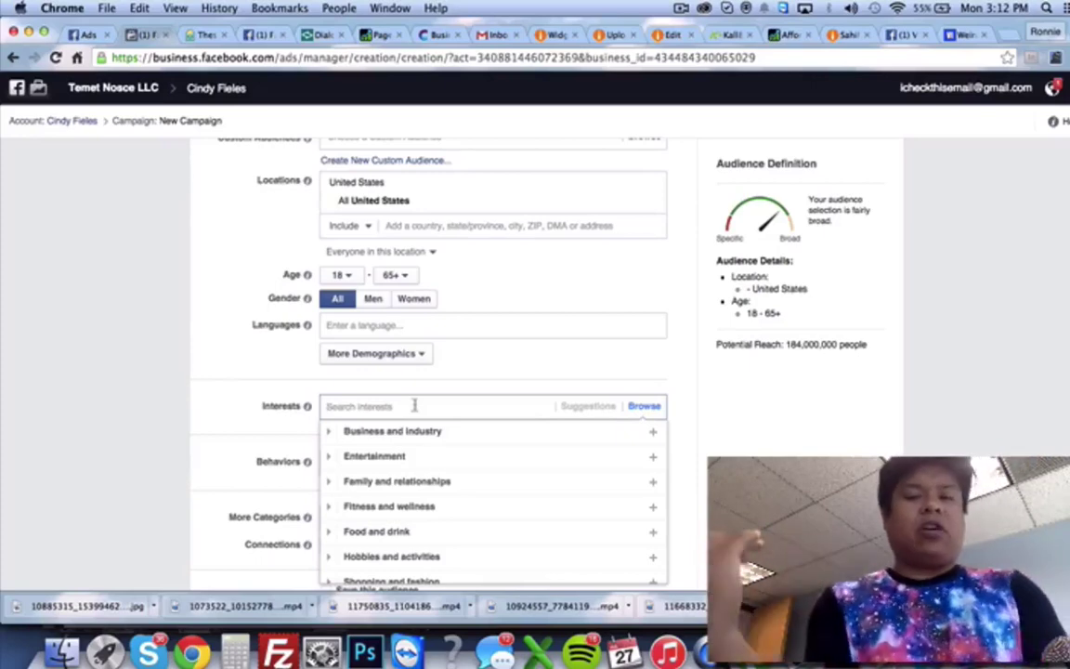
pyautogui.write('Business L')
pyautogui.press('BackSpace')
pyautogui.click(399, 433)
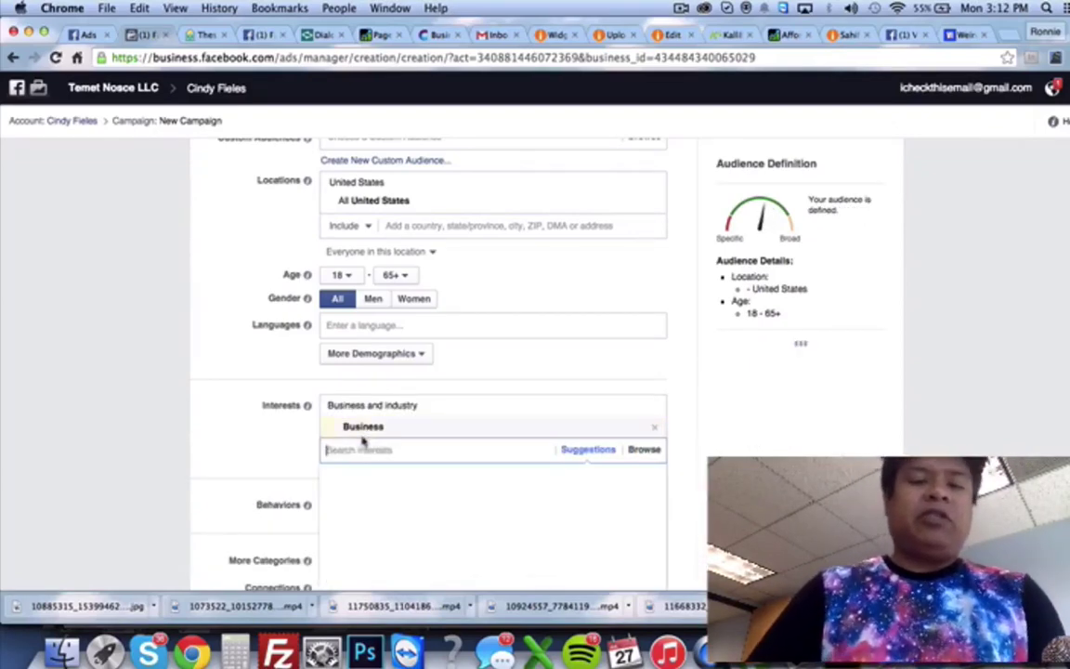
# Step: Remove the Business interest from the ad set's targeting and add it again by searching for "Business"
pyautogui.click(655, 429)
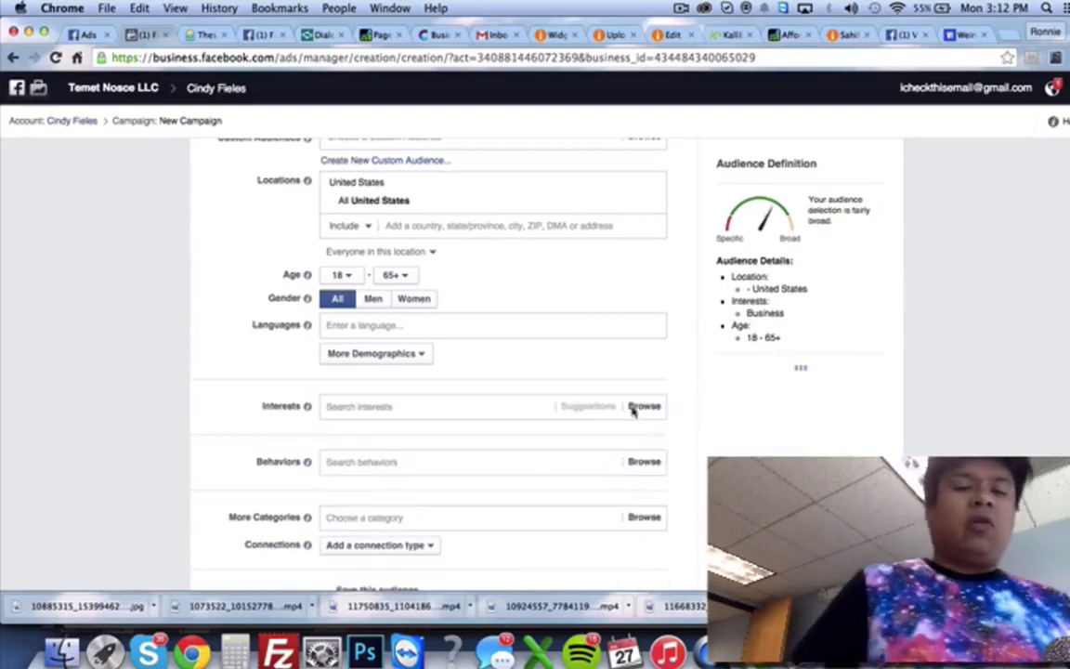
pyautogui.click(522, 409)
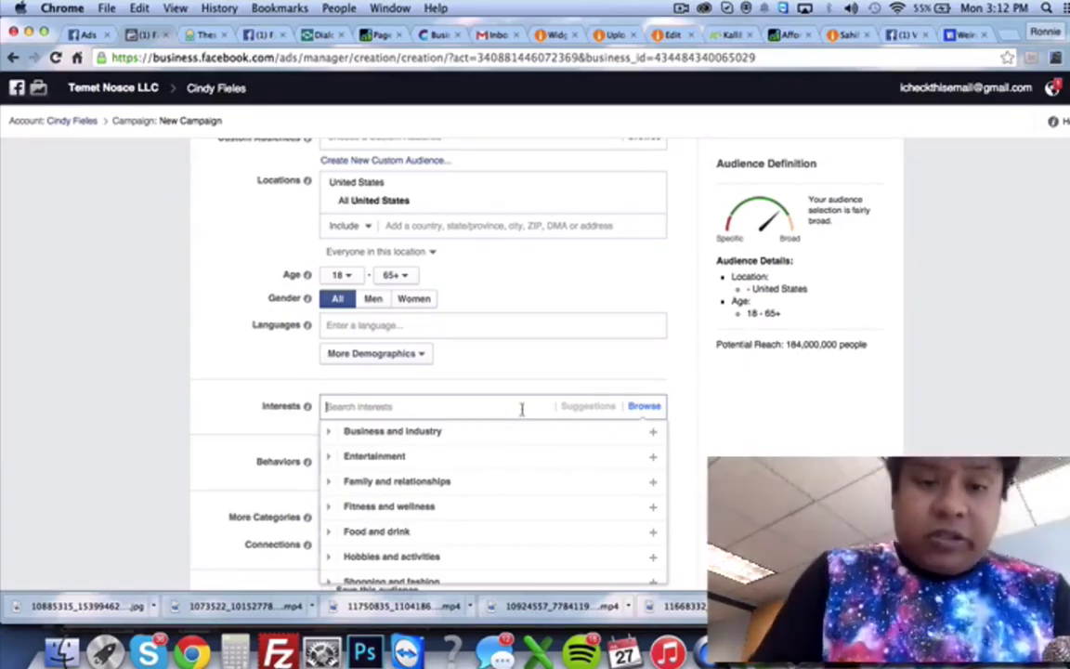
pyautogui.write('Business')
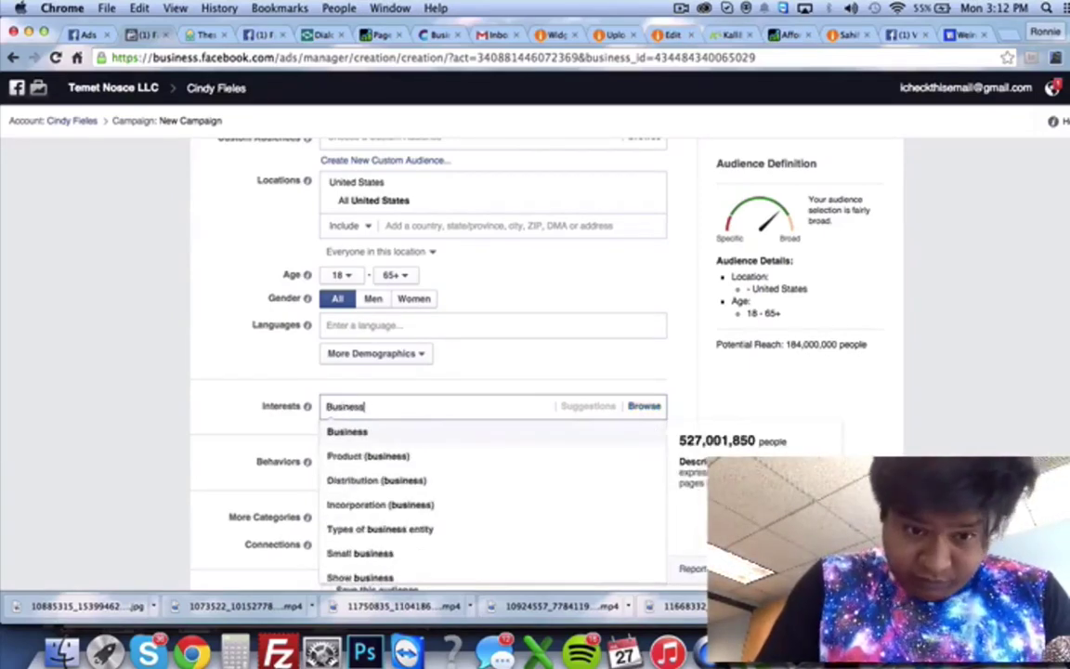
pyautogui.scroll(-1, 533, 444)
pyautogui.scroll(1, 532, 444)
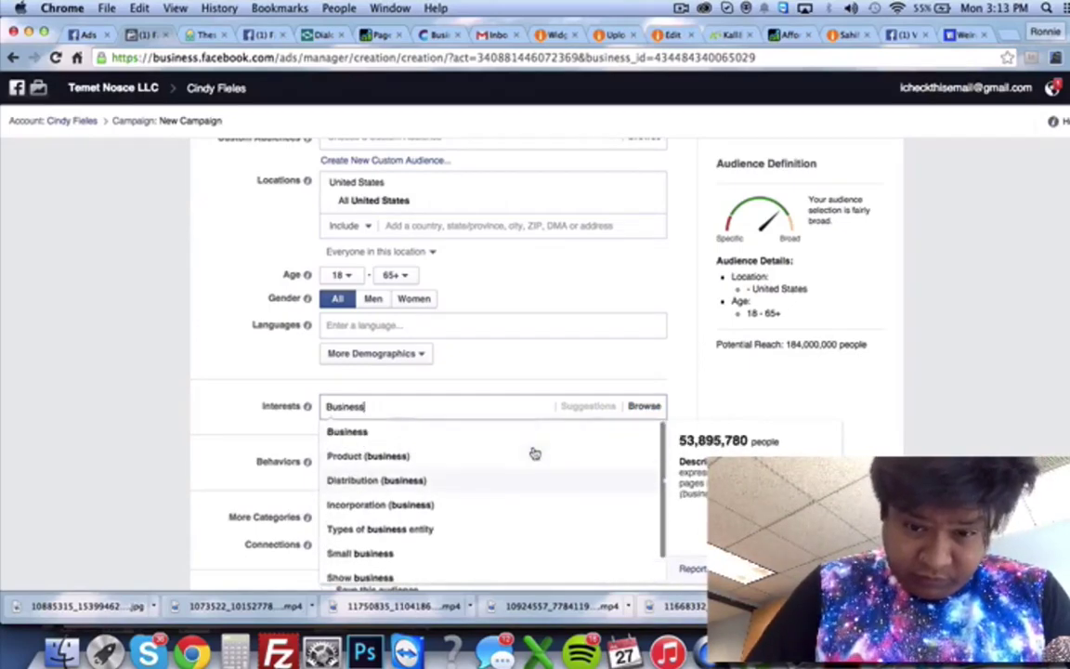
pyautogui.click(464, 430)
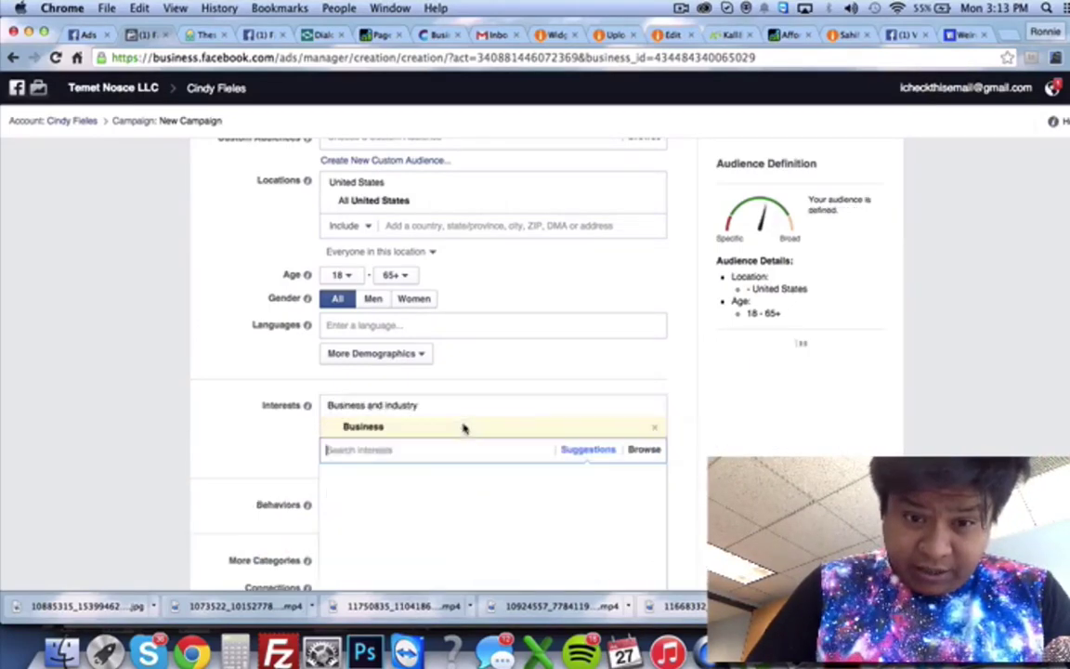
pyautogui.click(203, 457)
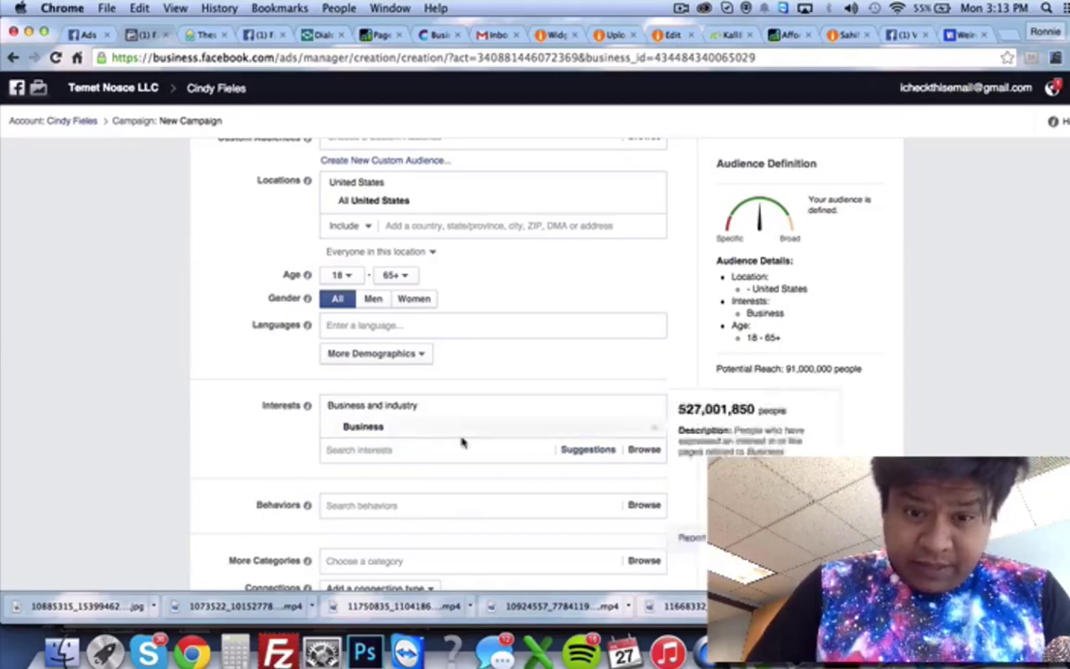
# Step: Set the minimum age of the target audience to 30
pyautogui.click(339, 275)
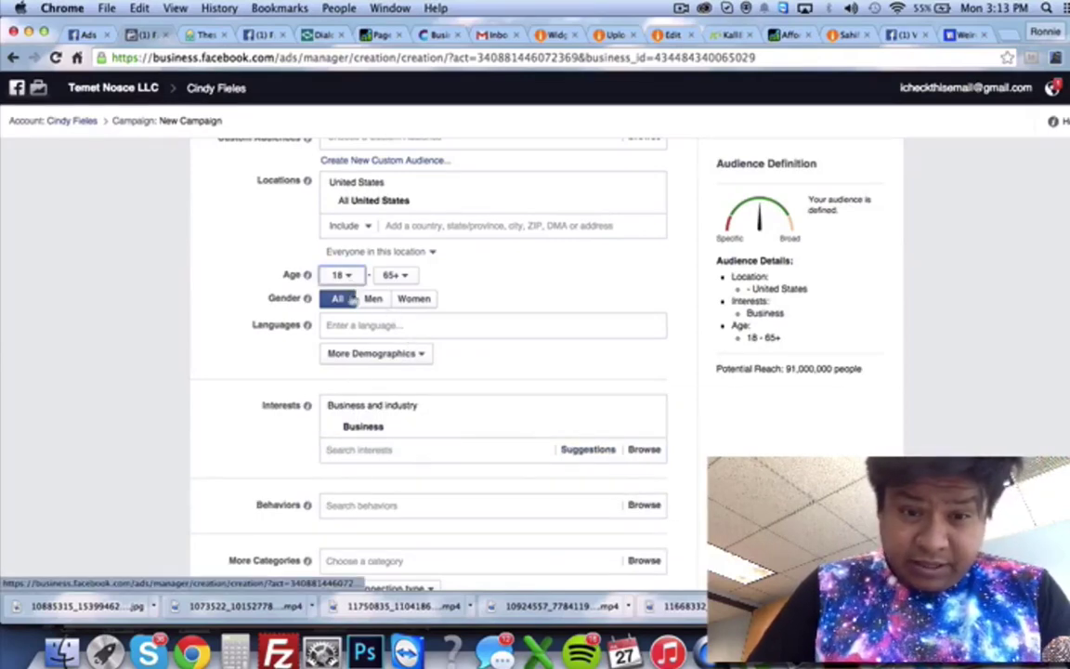
pyautogui.scroll(-4, 343, 418)
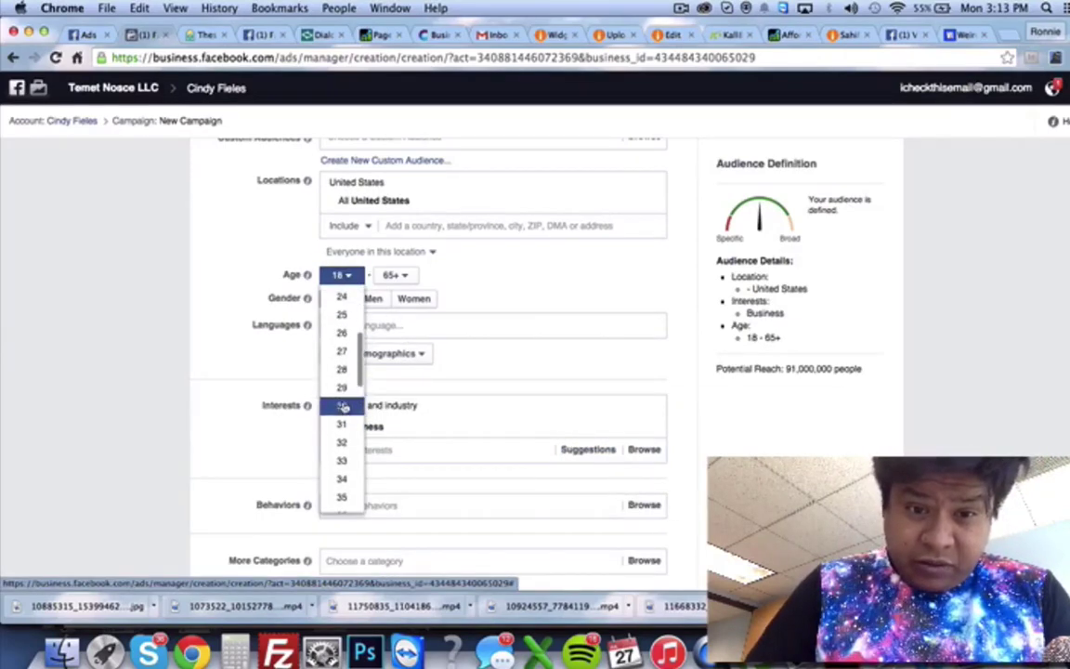
pyautogui.click(342, 406)
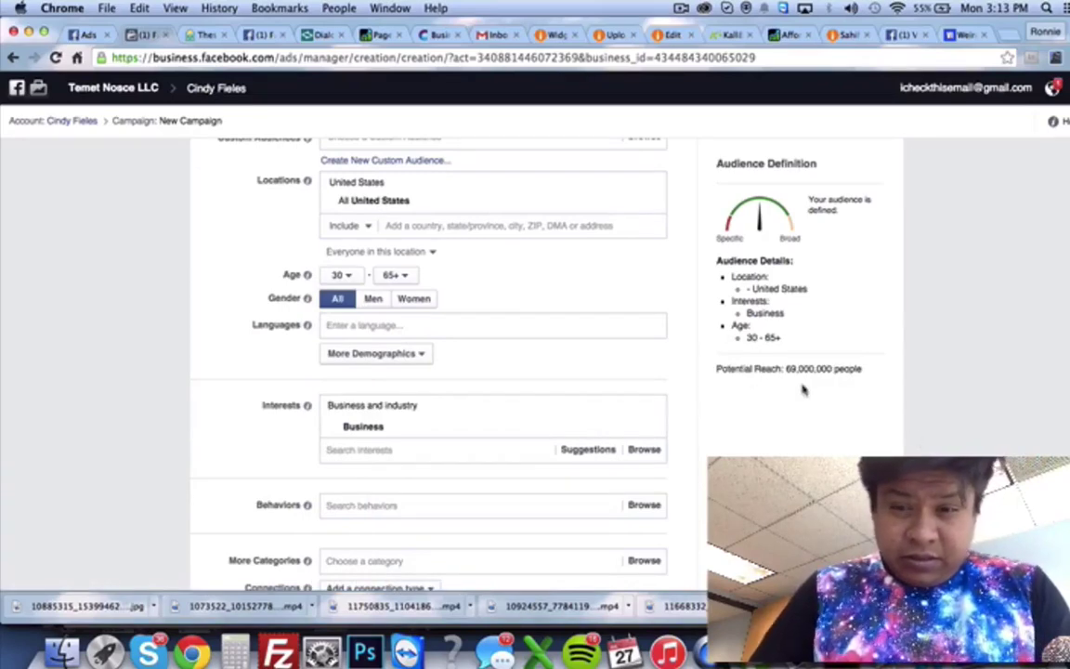
# Step: Review the ad set's audience and budget settings, dismissing the startup disk warning with its repeat alerts turned off
pyautogui.scroll(-2, 566, 264)
pyautogui.scroll(2, 565, 264)
pyautogui.scroll(-3, 566, 263)
pyautogui.scroll(-3, 566, 264)
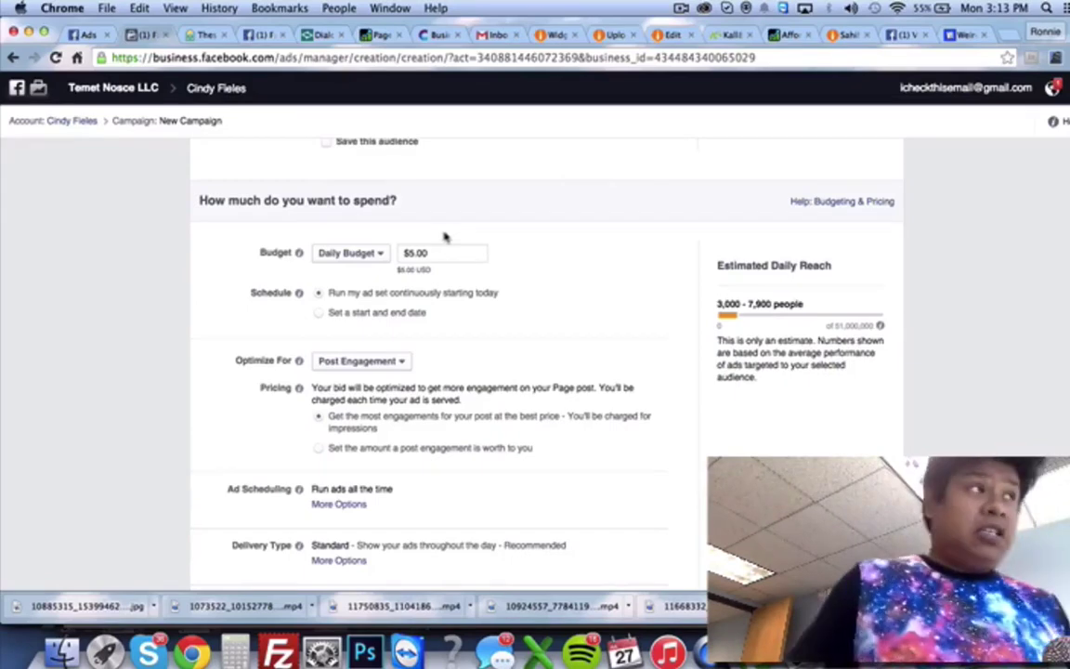
pyautogui.scroll(10, 444, 240)
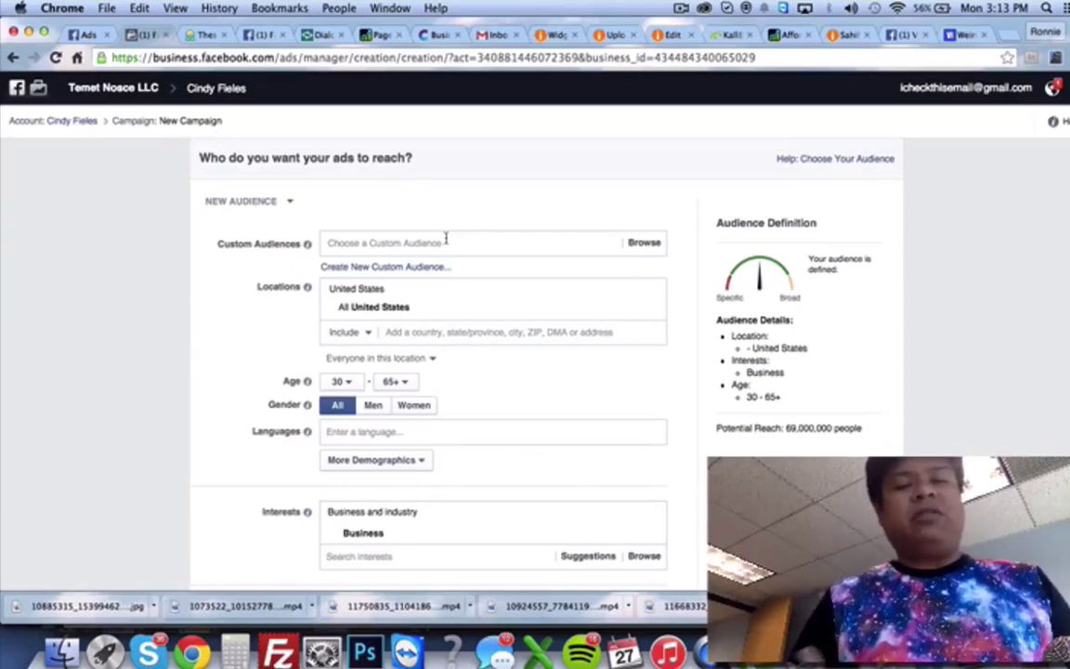
pyautogui.scroll(-5, 575, 454)
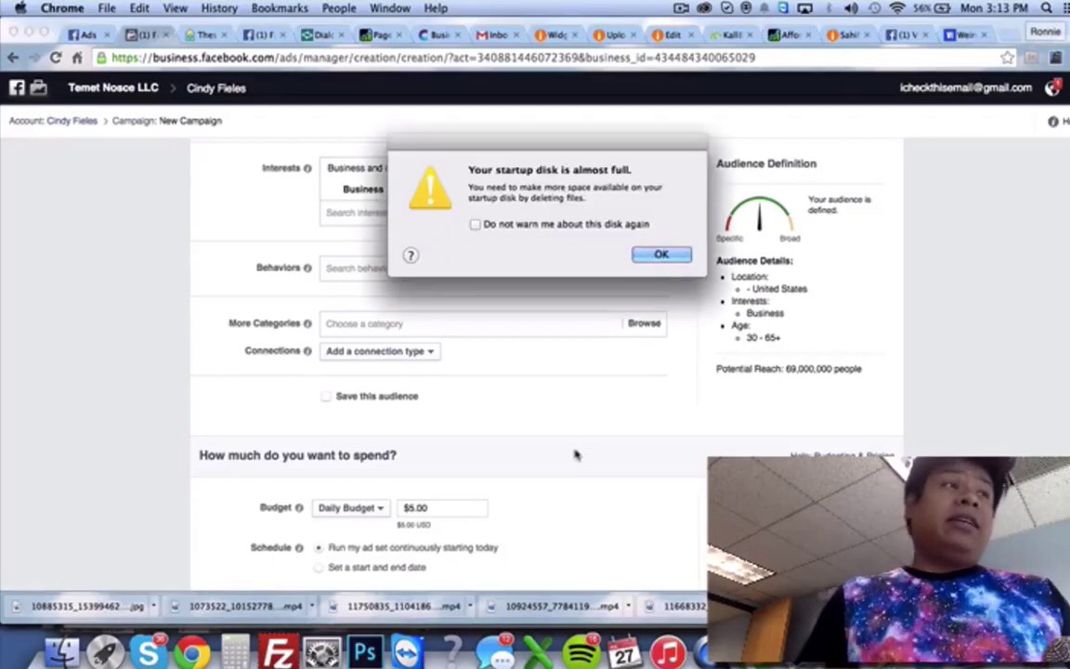
pyautogui.click(475, 224)
pyautogui.click(647, 255)
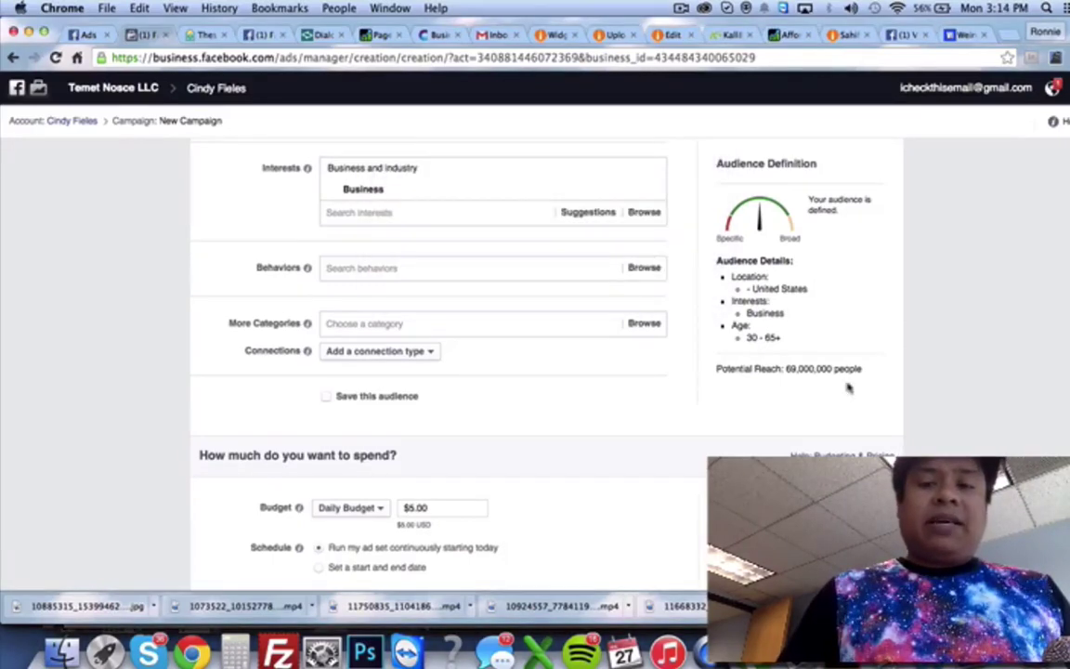
# Step: Review the campaign's objective, audience, budget and pricing settings, and examine the ad previews down to the Desktop Right Column placement
pyautogui.scroll(-3, 848, 384)
pyautogui.scroll(2, 848, 387)
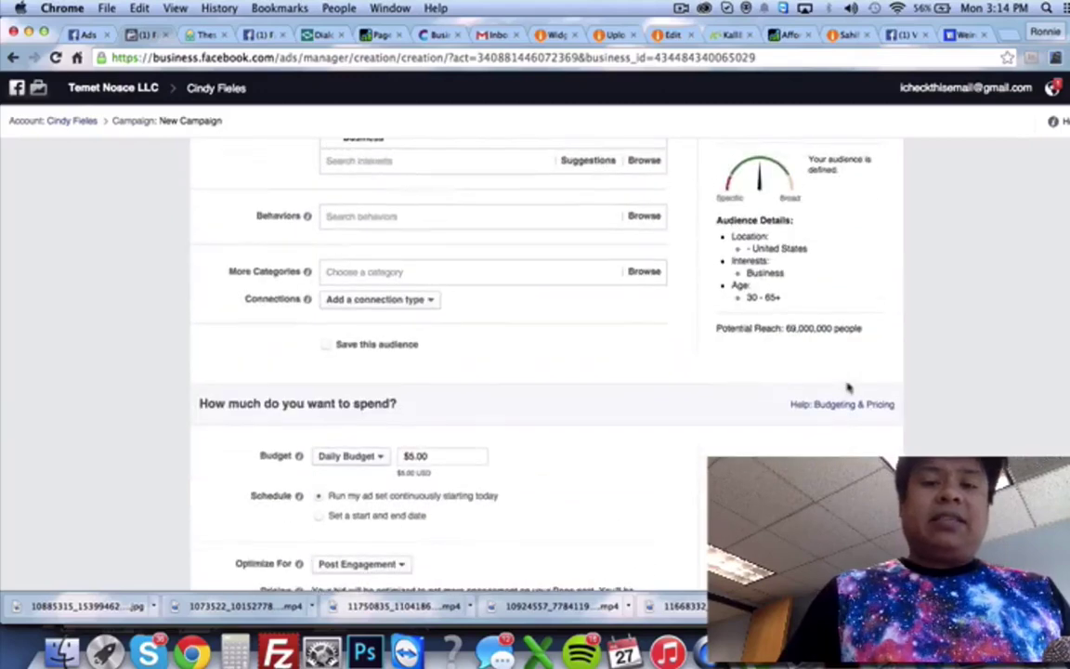
pyautogui.scroll(1, 848, 388)
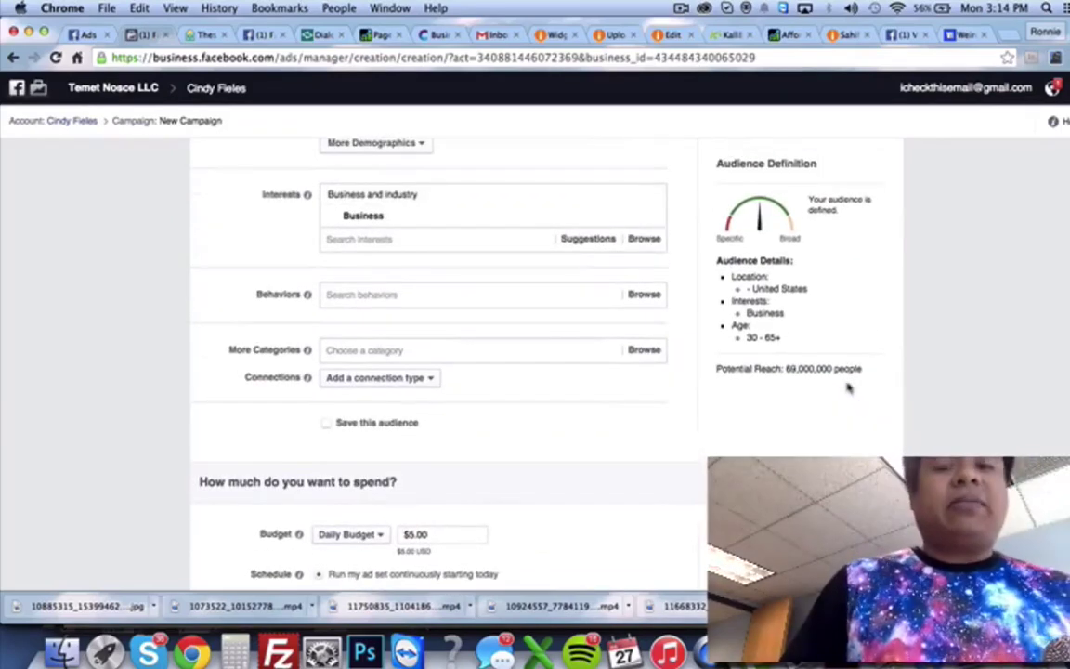
pyautogui.scroll(-4, 848, 387)
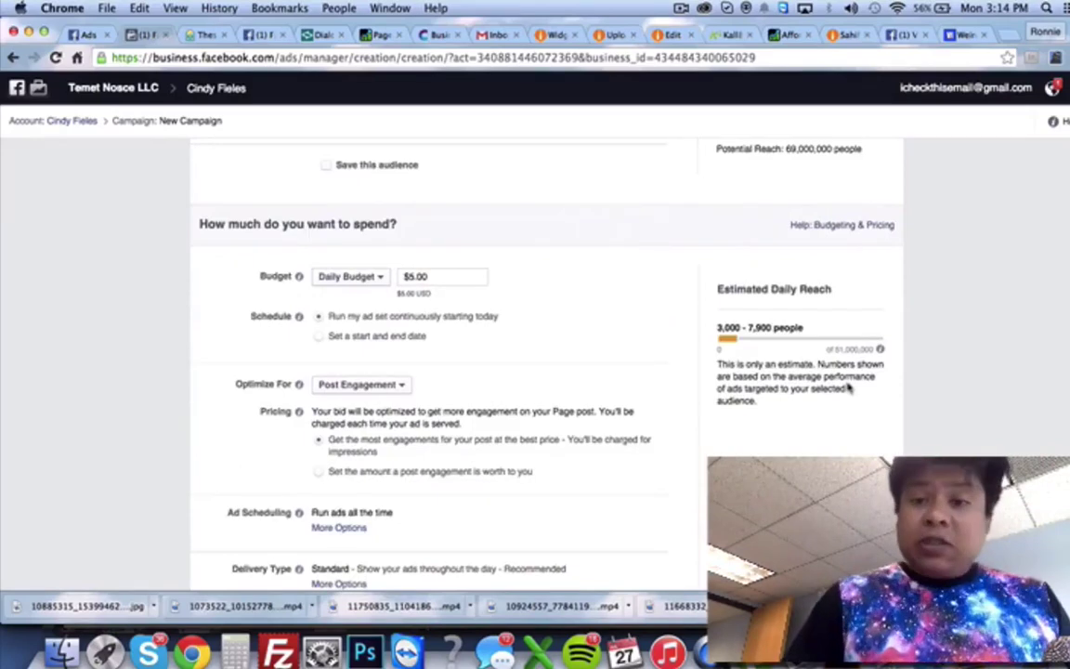
pyautogui.scroll(-4, 675, 373)
pyautogui.scroll(15, 676, 373)
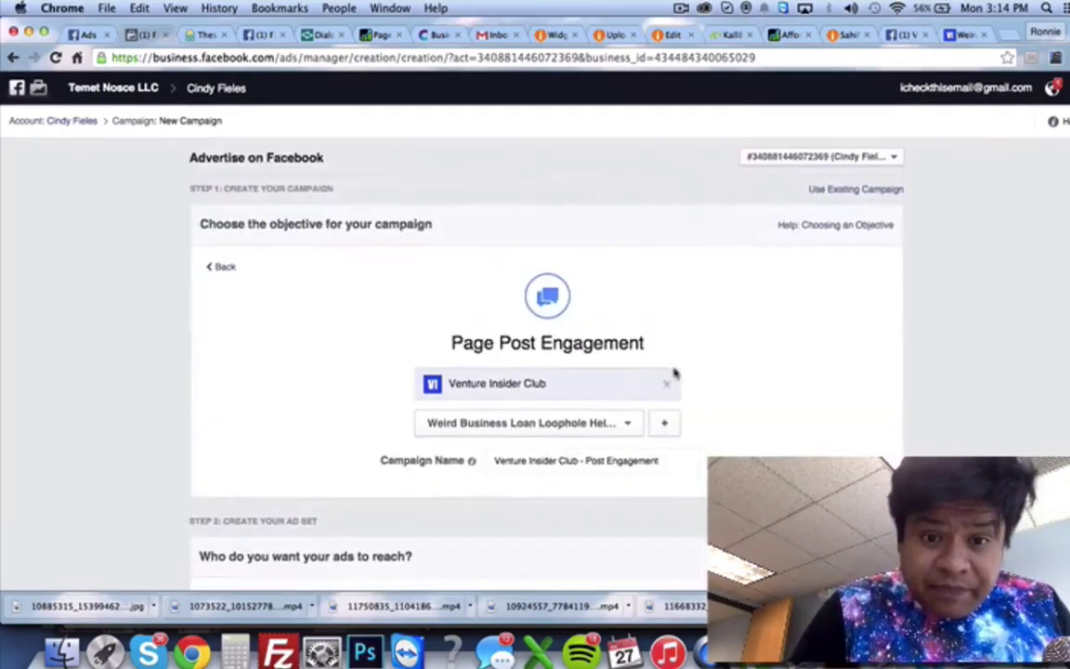
pyautogui.scroll(-4, 675, 372)
pyautogui.scroll(-3, 676, 372)
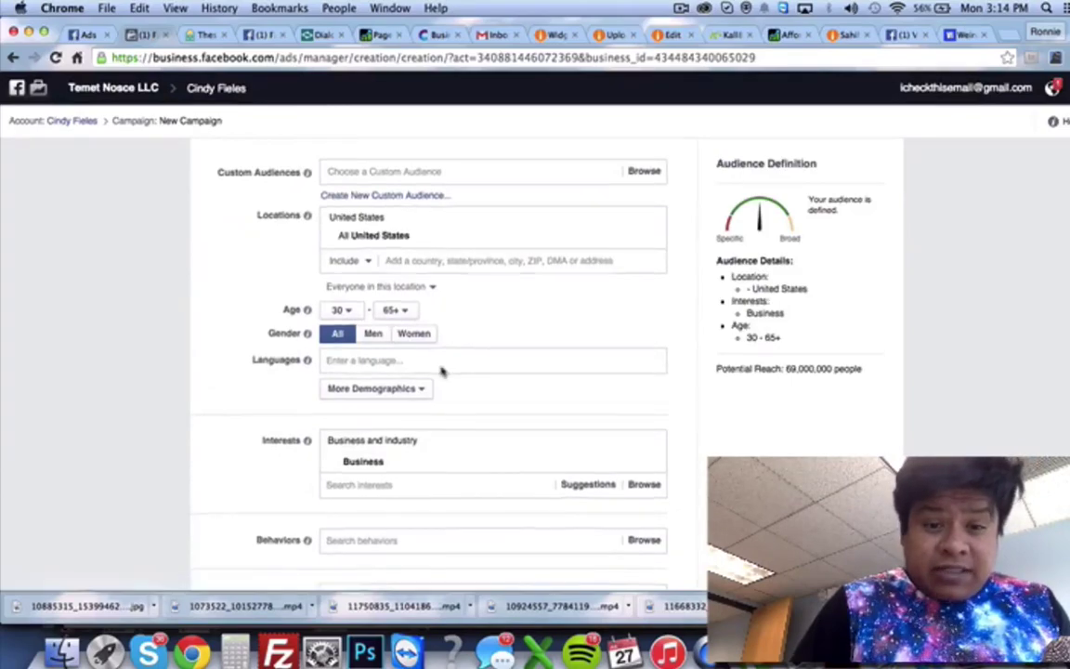
pyautogui.scroll(-6, 442, 370)
pyautogui.scroll(-7, 442, 371)
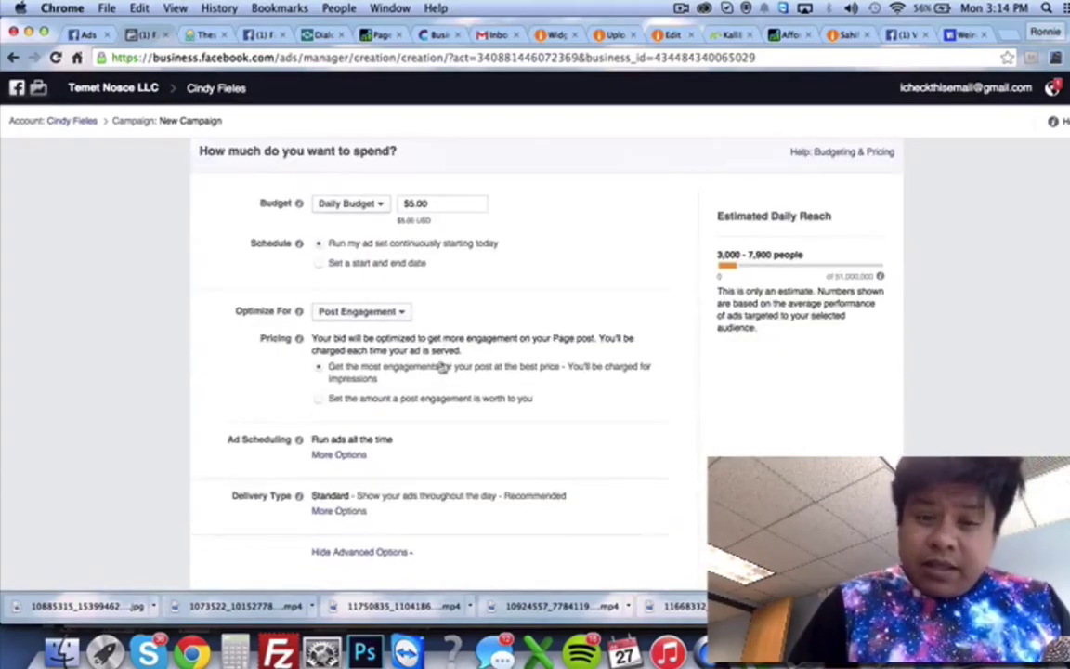
pyautogui.scroll(-7, 442, 364)
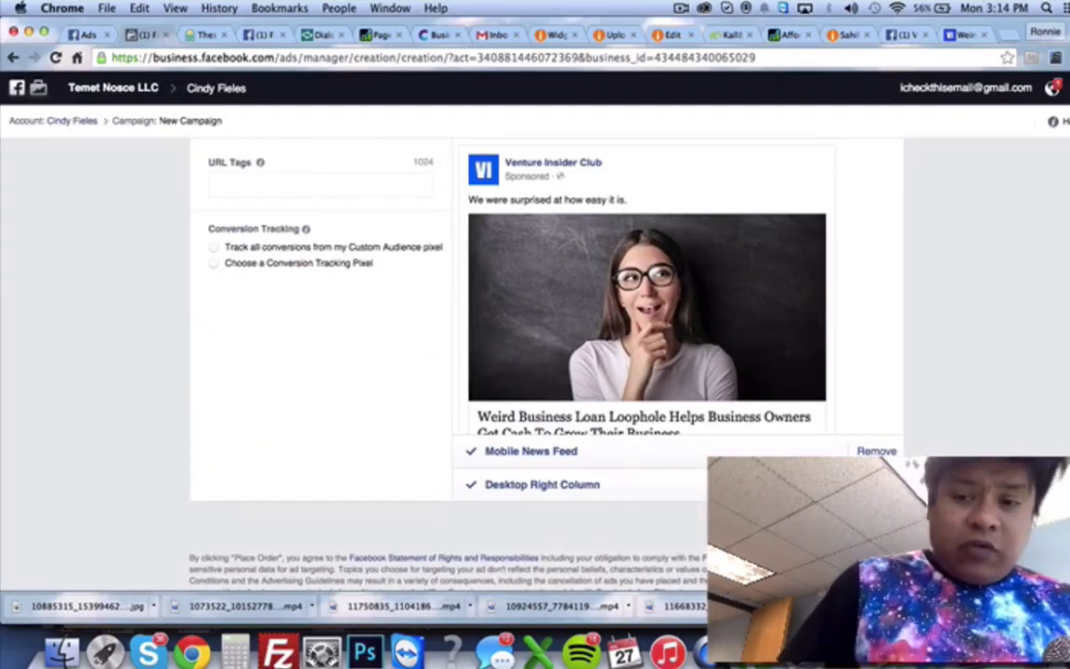
pyautogui.scroll(-5, 685, 364)
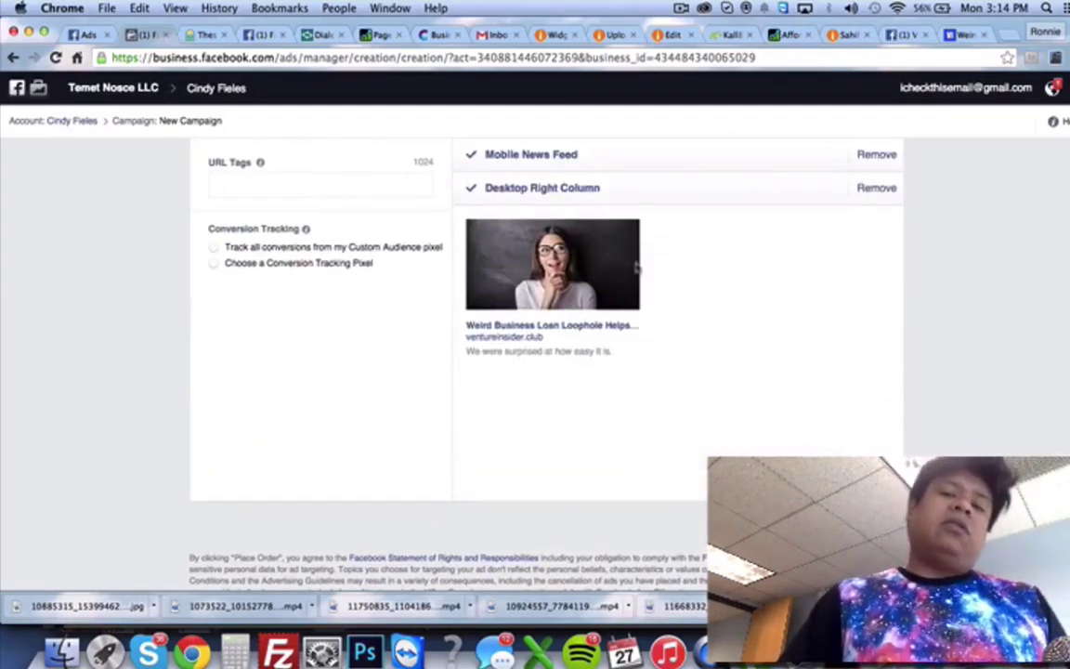
# Step: Check how sponsored ads look in the Facebook home feed and its right column, and return to the campaign setup
pyautogui.click(263, 35)
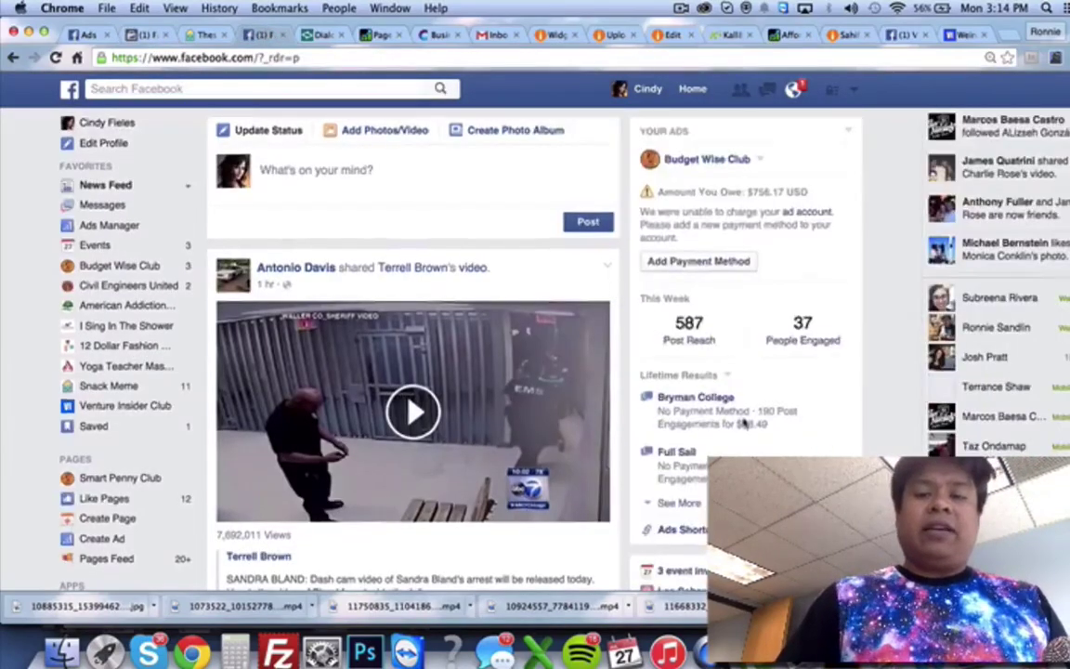
pyautogui.scroll(-10, 715, 265)
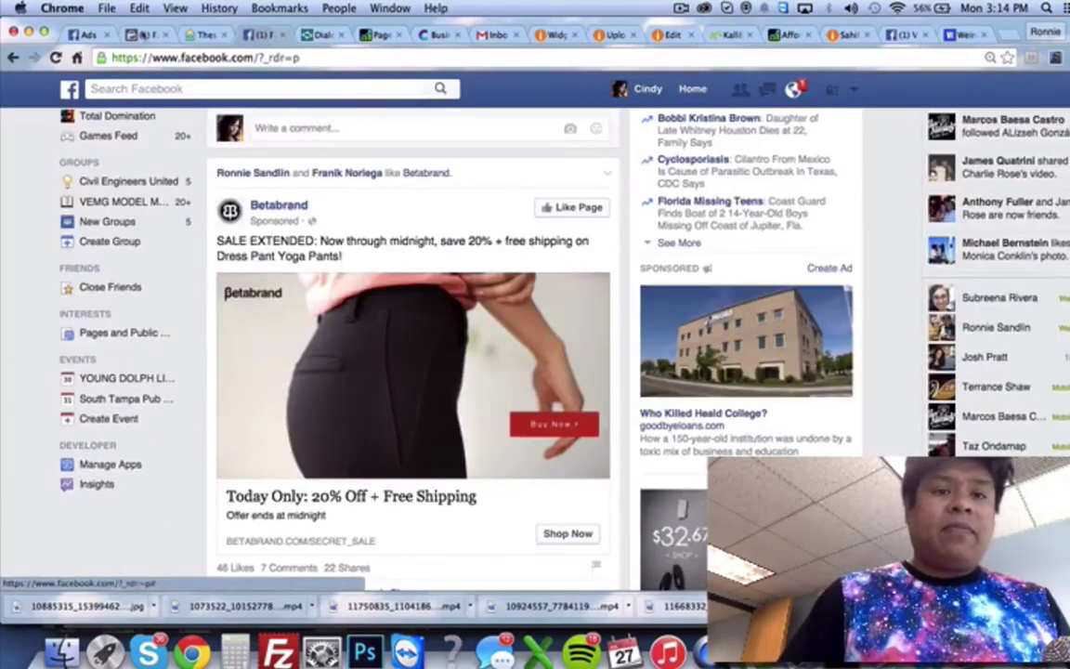
pyautogui.click(144, 34)
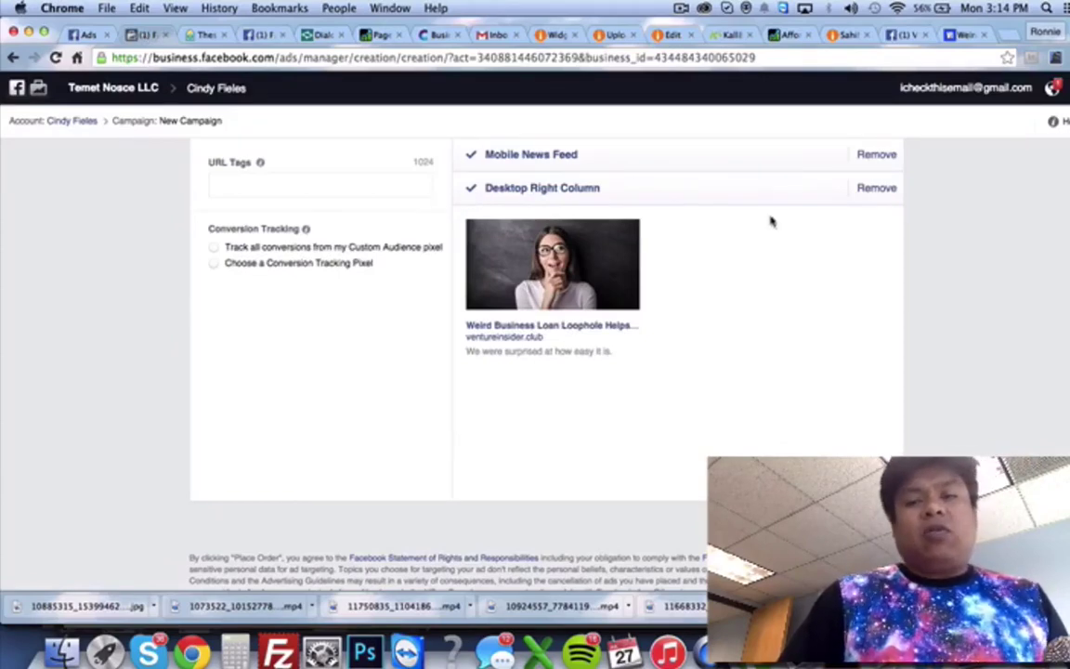
# Step: Remove the Desktop Right Column placement from the ad and open the Desktop News Feed preview
pyautogui.click(878, 188)
pyautogui.scroll(2, 696, 223)
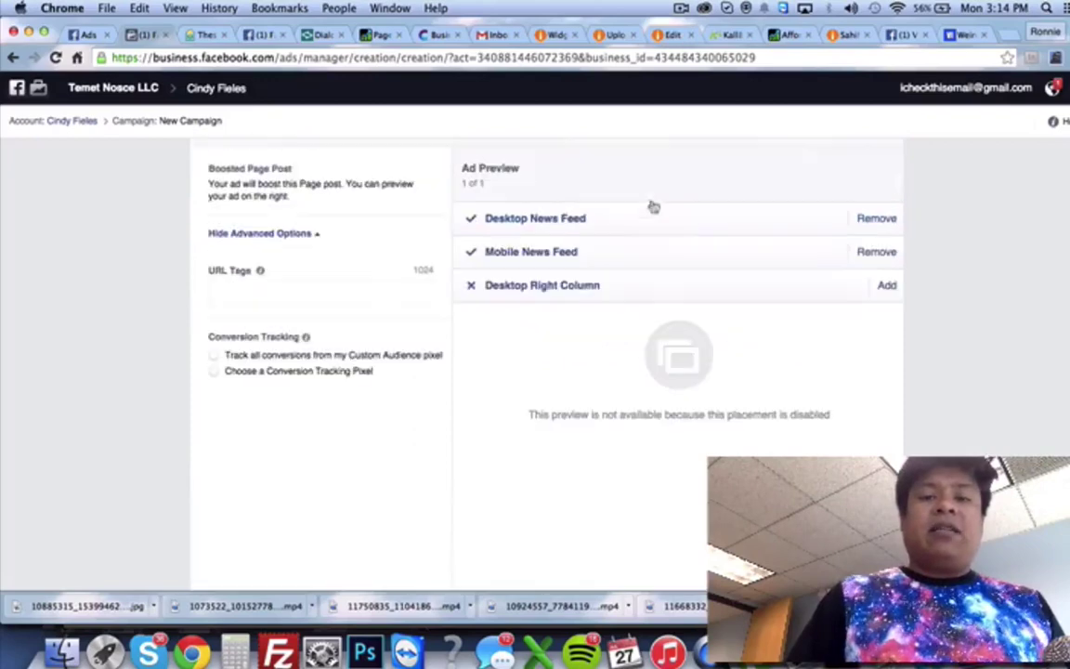
pyautogui.click(604, 229)
pyautogui.scroll(-4, 608, 335)
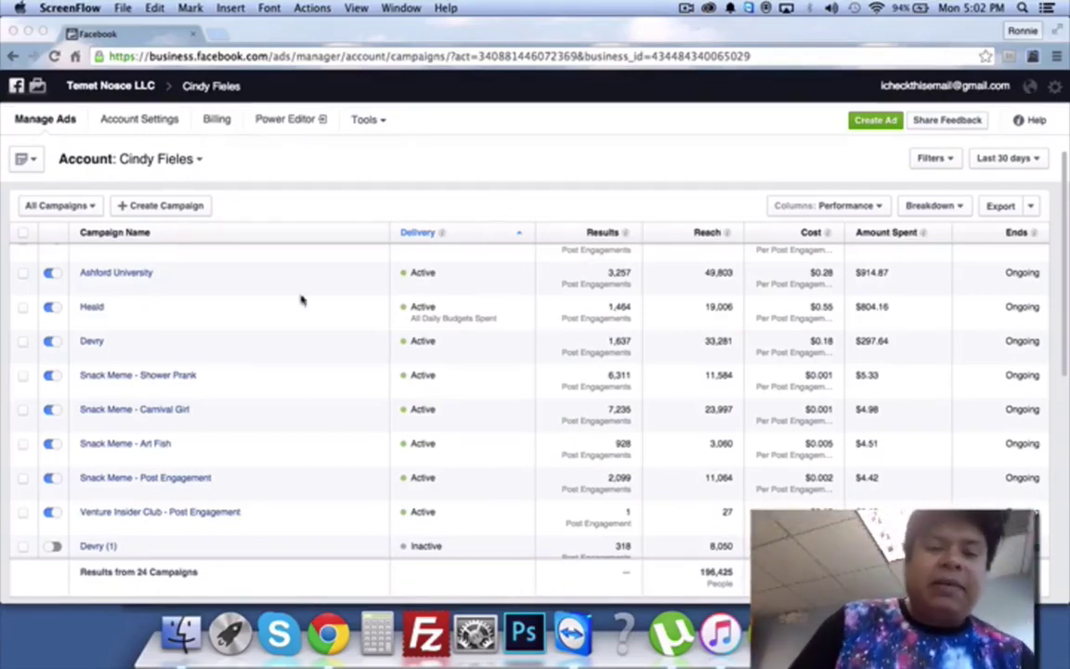
# Step: Refresh the ad account's campaign list and examine the results, reach and cost of the Venture Insider Club - Post Engagement campaign
pyautogui.scroll(-3, 300, 299)
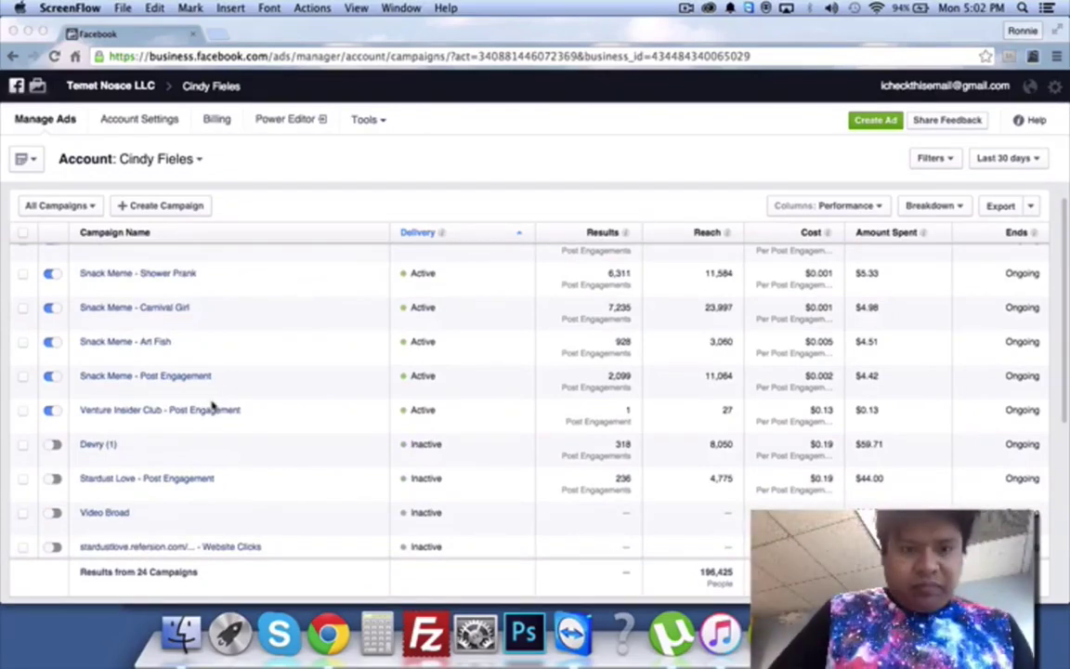
pyautogui.scroll(-3, 275, 401)
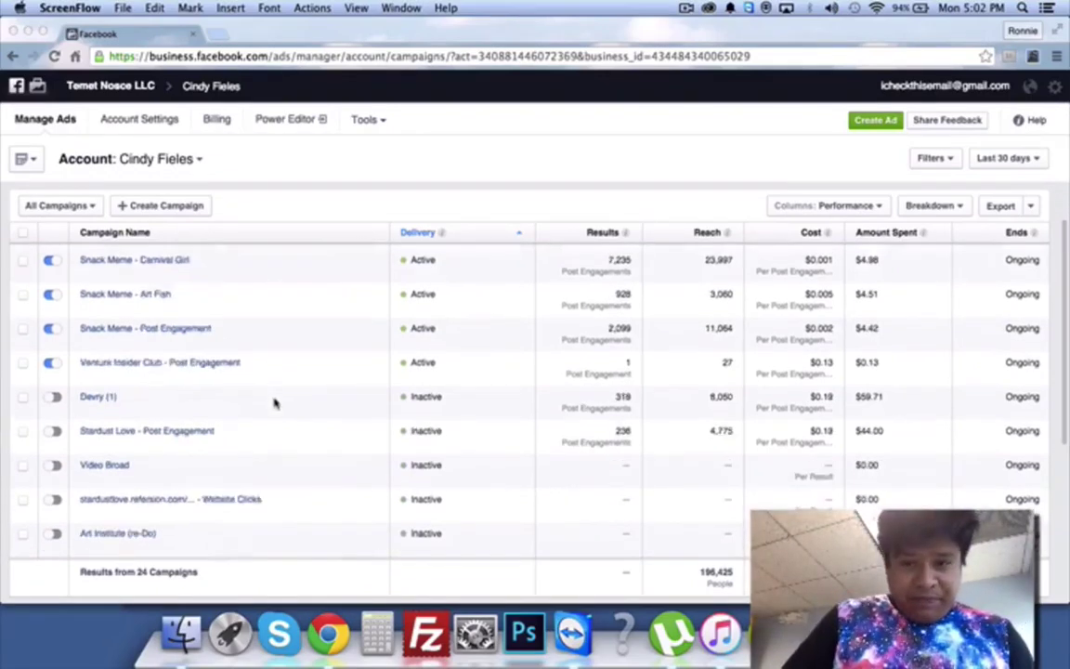
pyautogui.scroll(1, 194, 349)
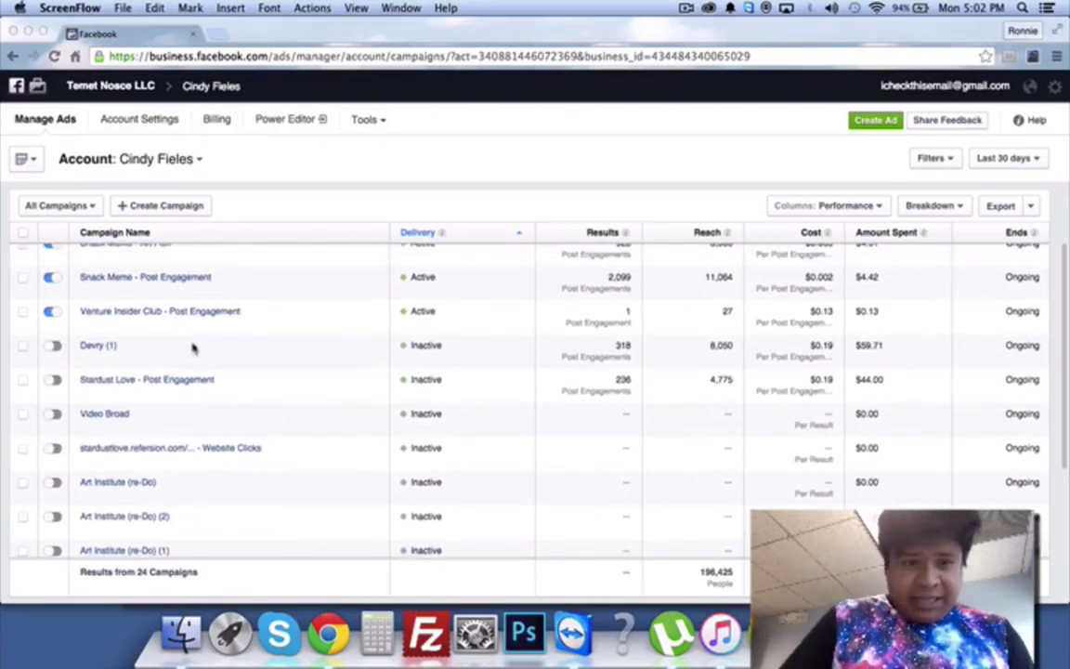
pyautogui.click(53, 57)
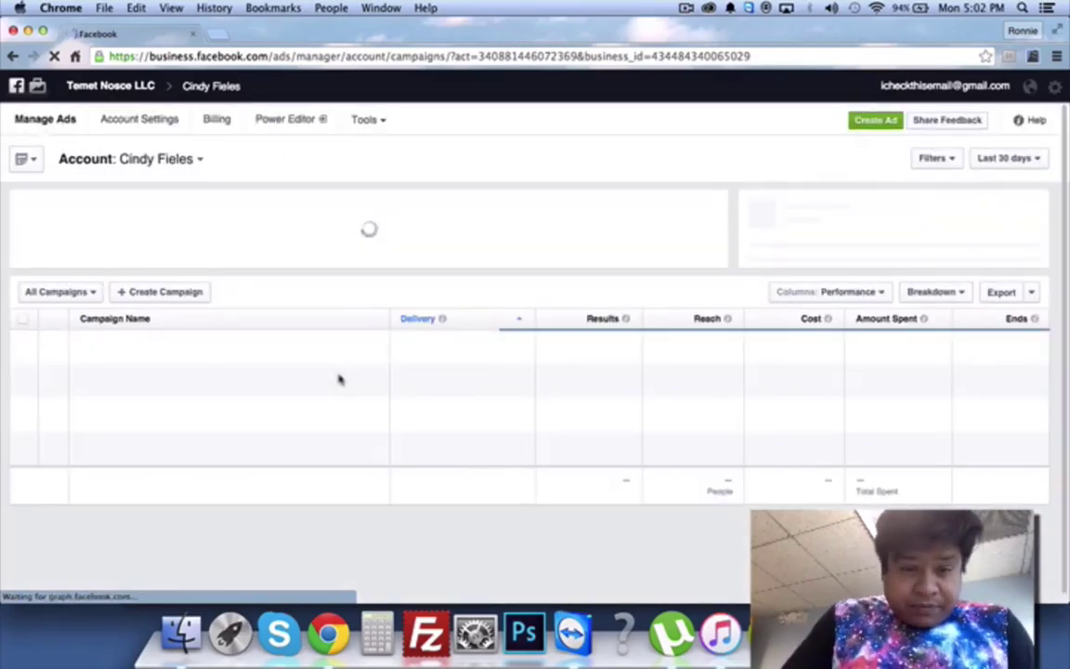
pyautogui.scroll(-3, 227, 371)
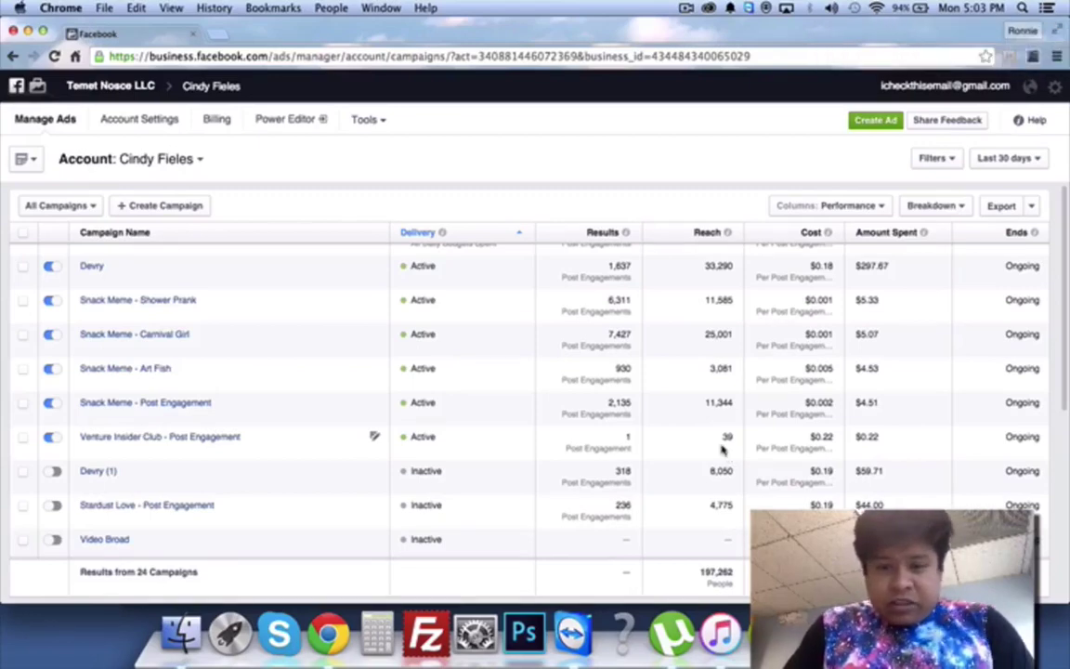
# Step: Open the Venture Insider Club - Post Engagement campaign, its Weird Loophole Article ad set and the boosted post's ad to examine performance
pyautogui.click(224, 443)
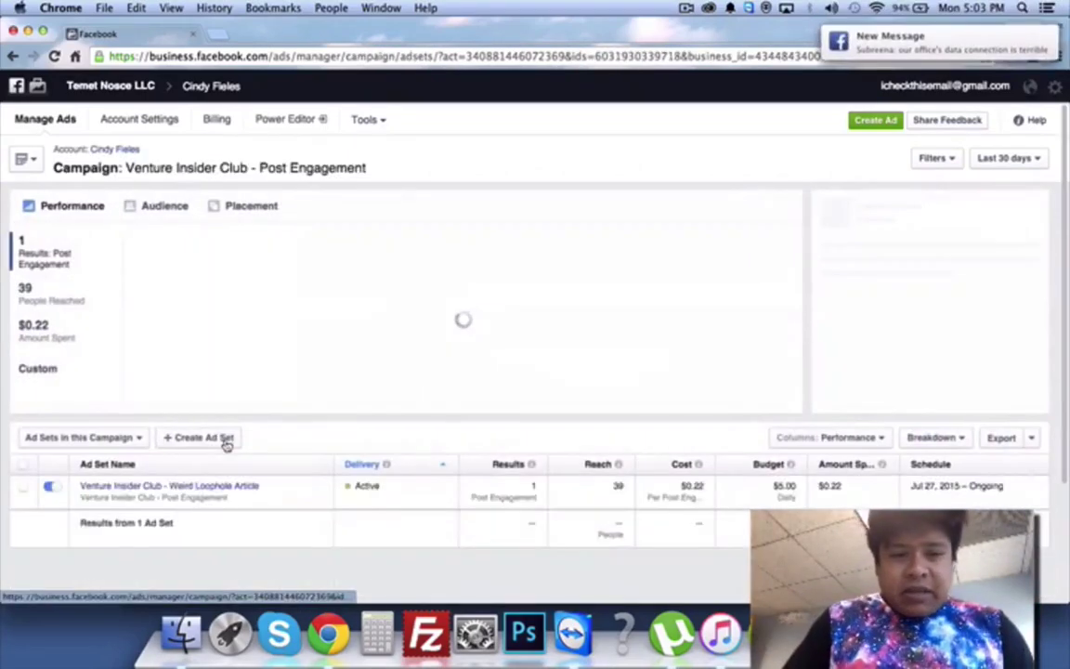
pyautogui.scroll(-3, 226, 446)
pyautogui.click(190, 336)
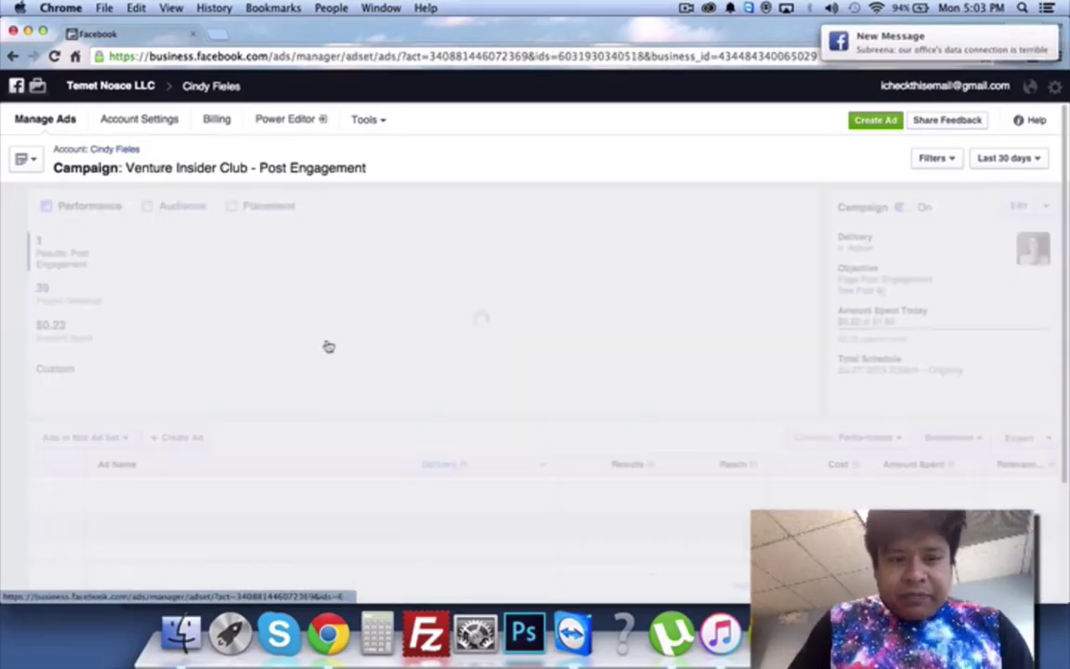
pyautogui.scroll(-3, 327, 345)
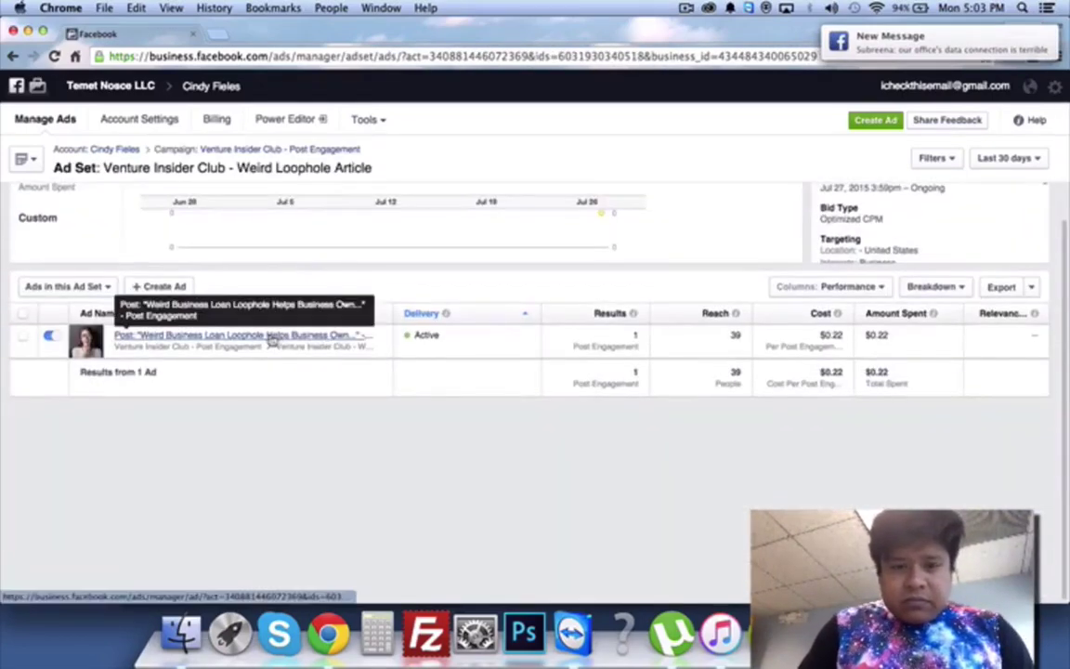
pyautogui.click(482, 350)
pyautogui.scroll(-3, 480, 348)
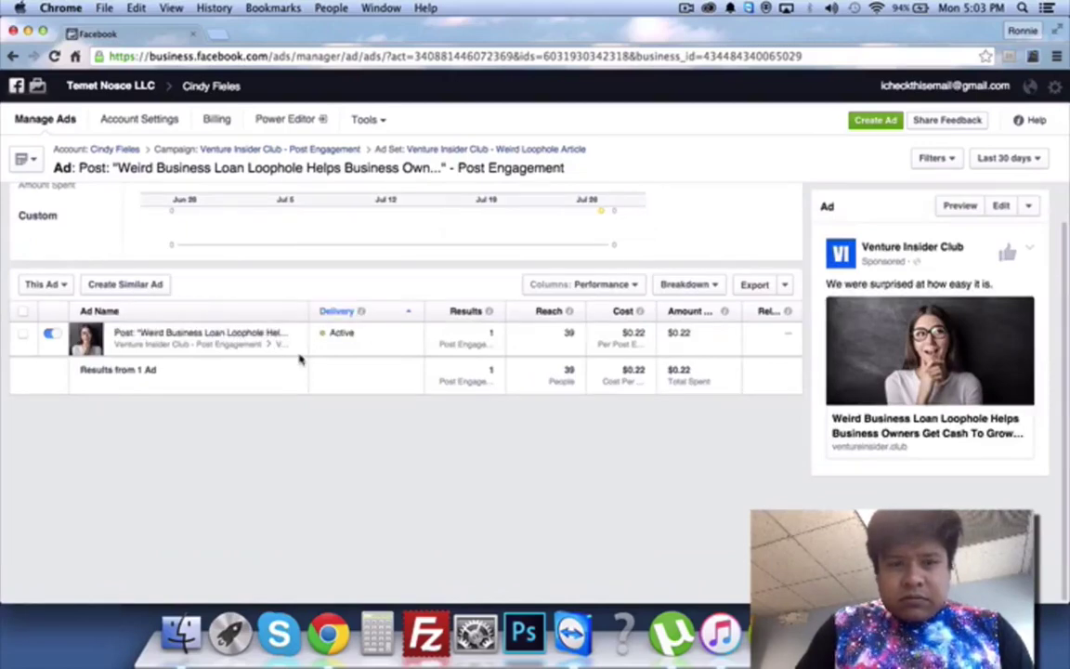
# Step: Examine the boosted Weird Business Loan Loophole ad's performance chart, result rate, reach and cost
pyautogui.scroll(3, 298, 359)
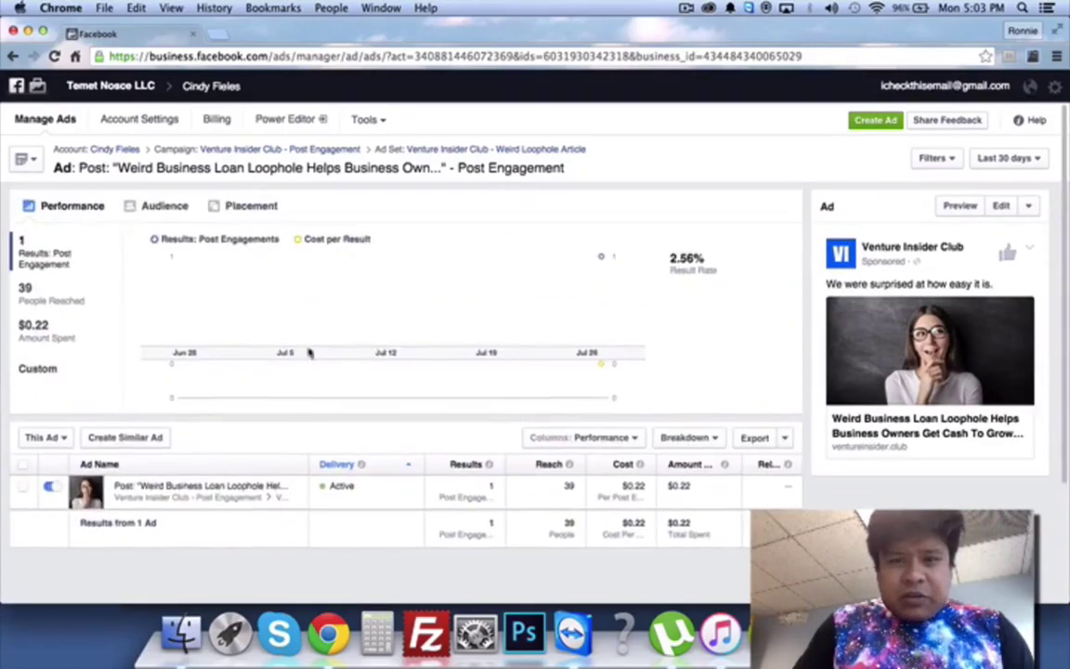
pyautogui.moveTo(602, 261)
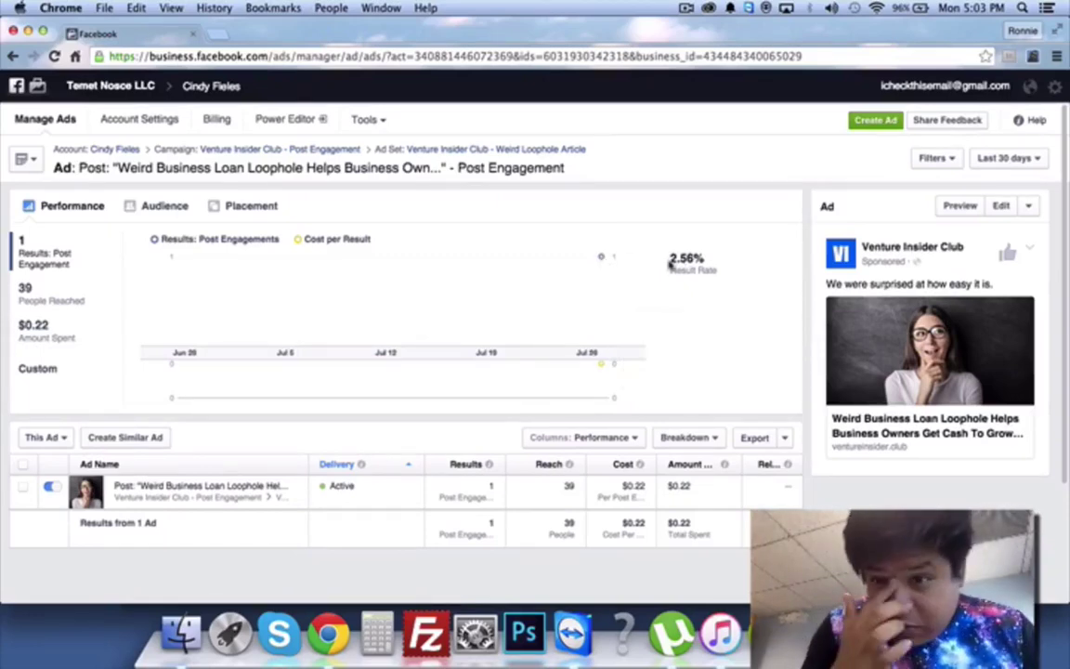
pyautogui.scroll(-3, 669, 269)
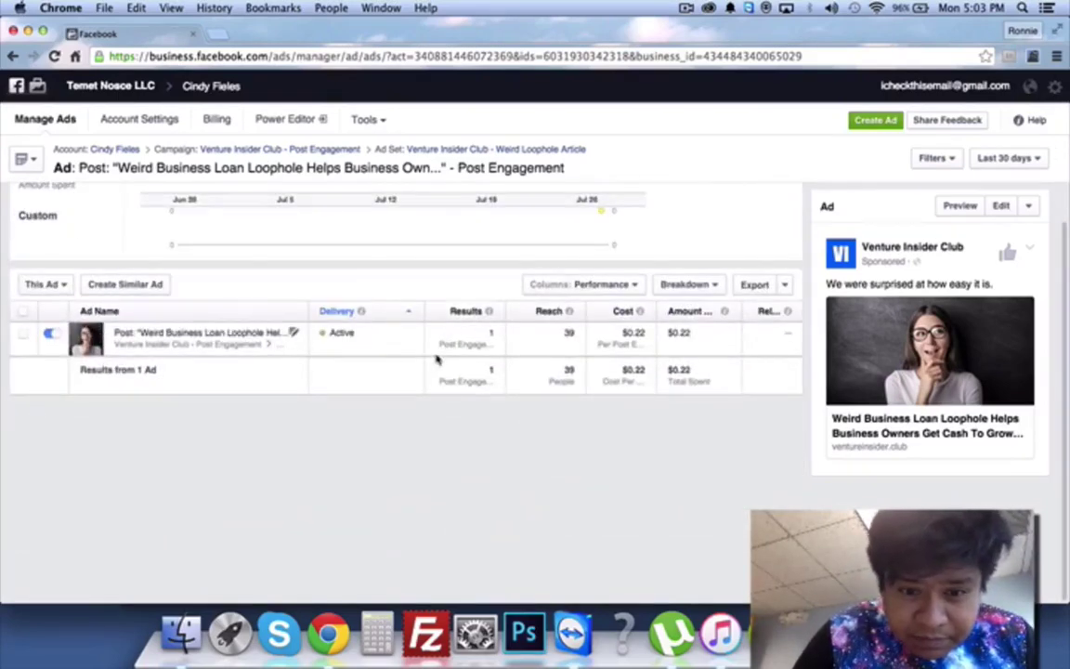
pyautogui.scroll(3, 435, 372)
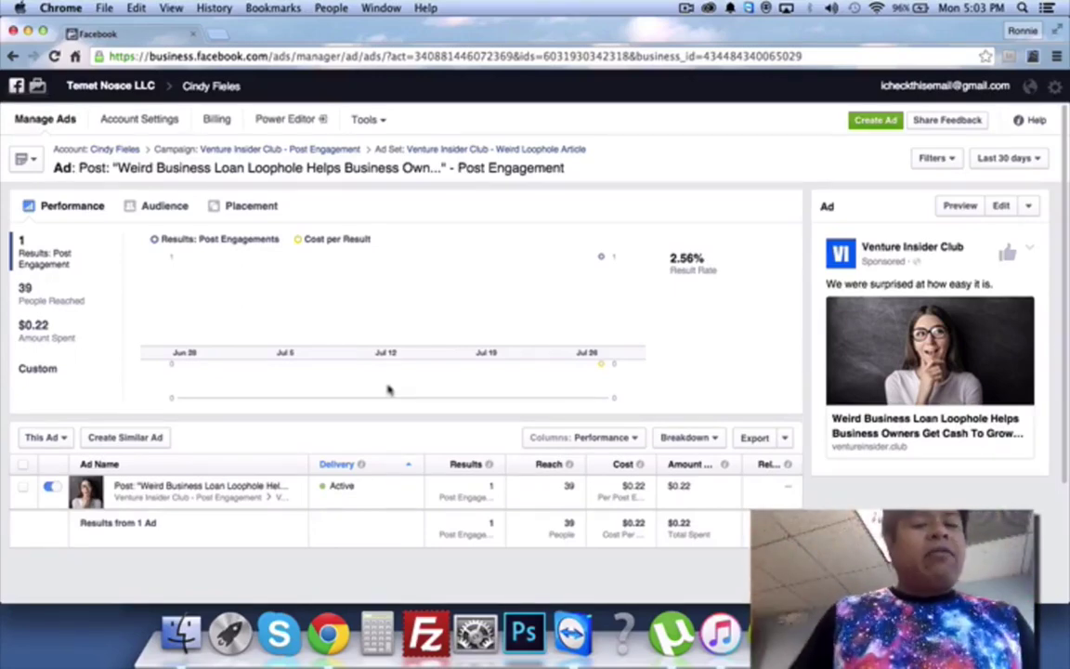
# Step: Return to the account's campaign list and open the Heald campaign, its ad set and its ad to examine performance
pyautogui.click(63, 122)
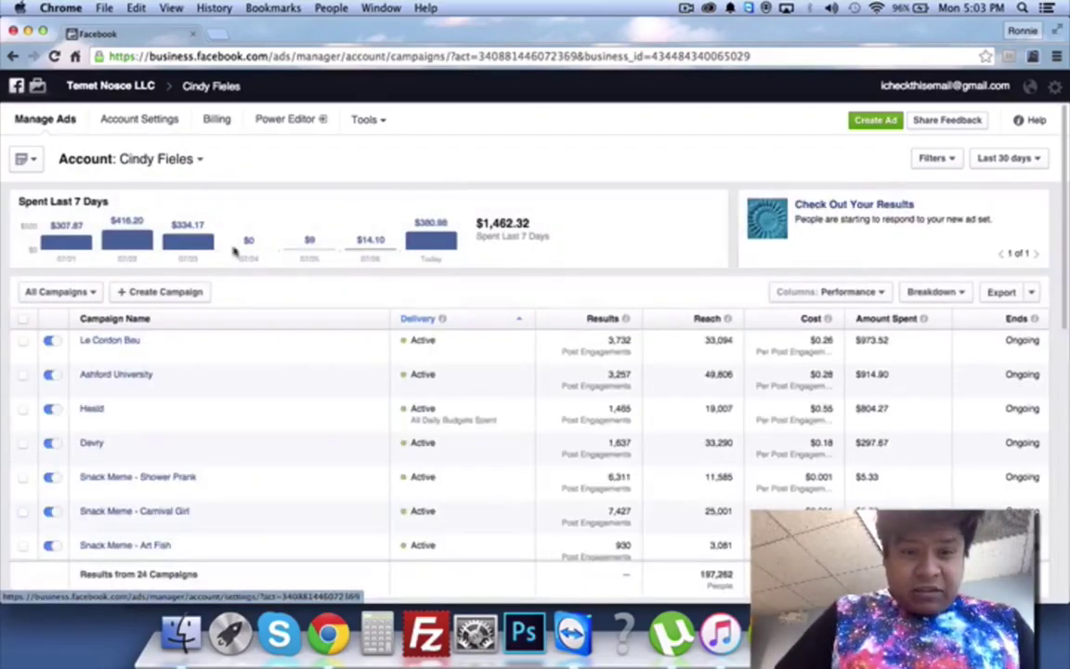
pyautogui.scroll(-5, 232, 249)
pyautogui.scroll(2, 165, 256)
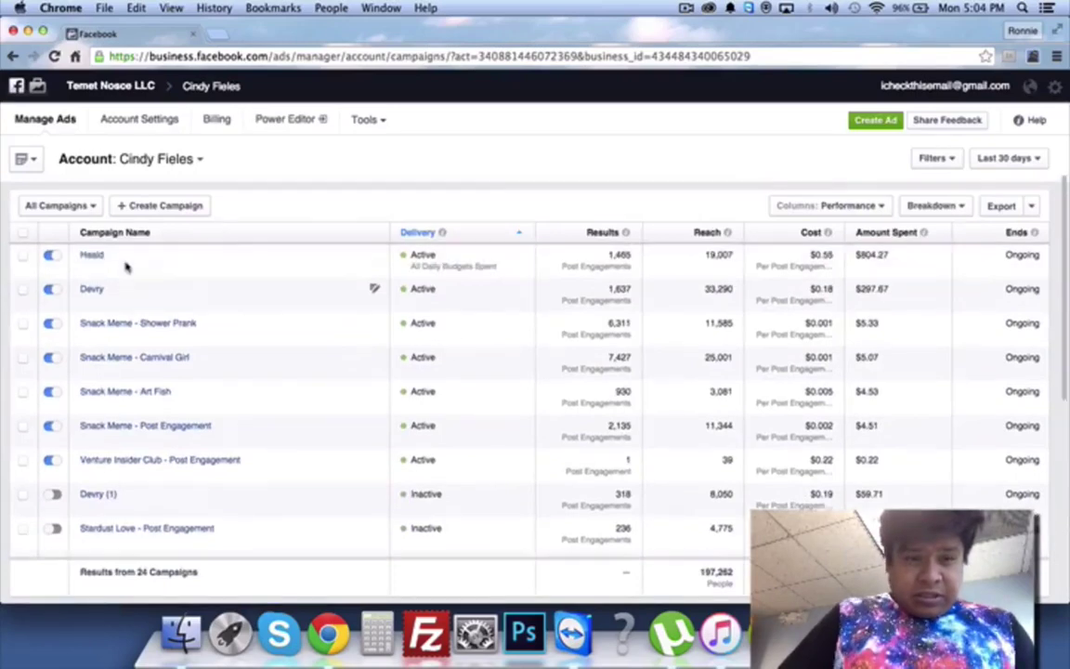
pyautogui.click(90, 278)
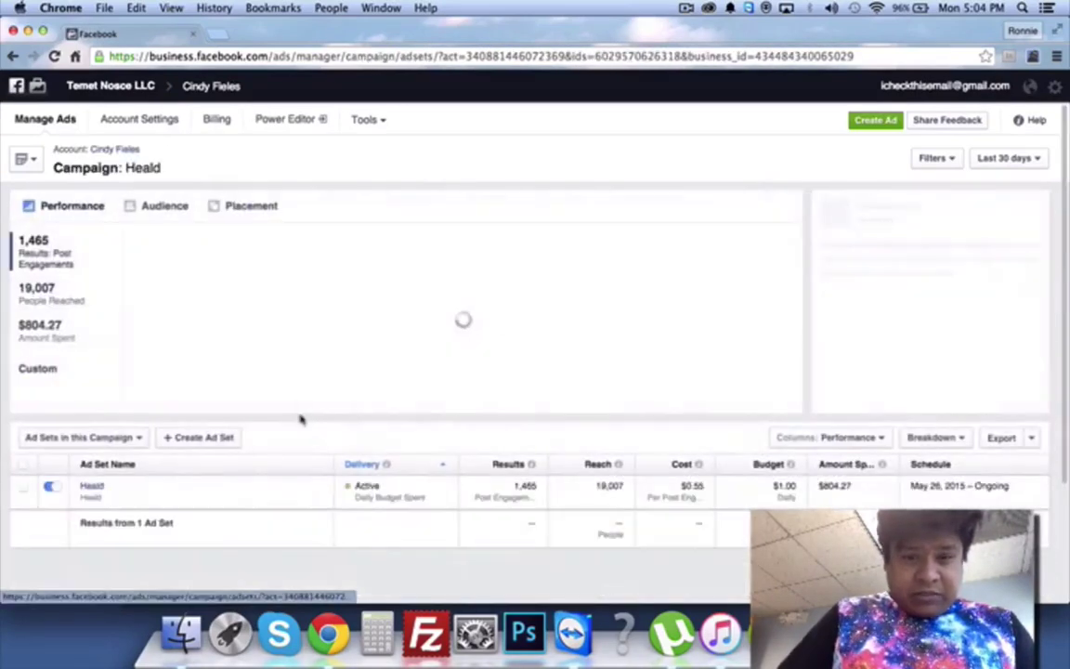
pyautogui.scroll(-3, 260, 400)
pyautogui.click(91, 338)
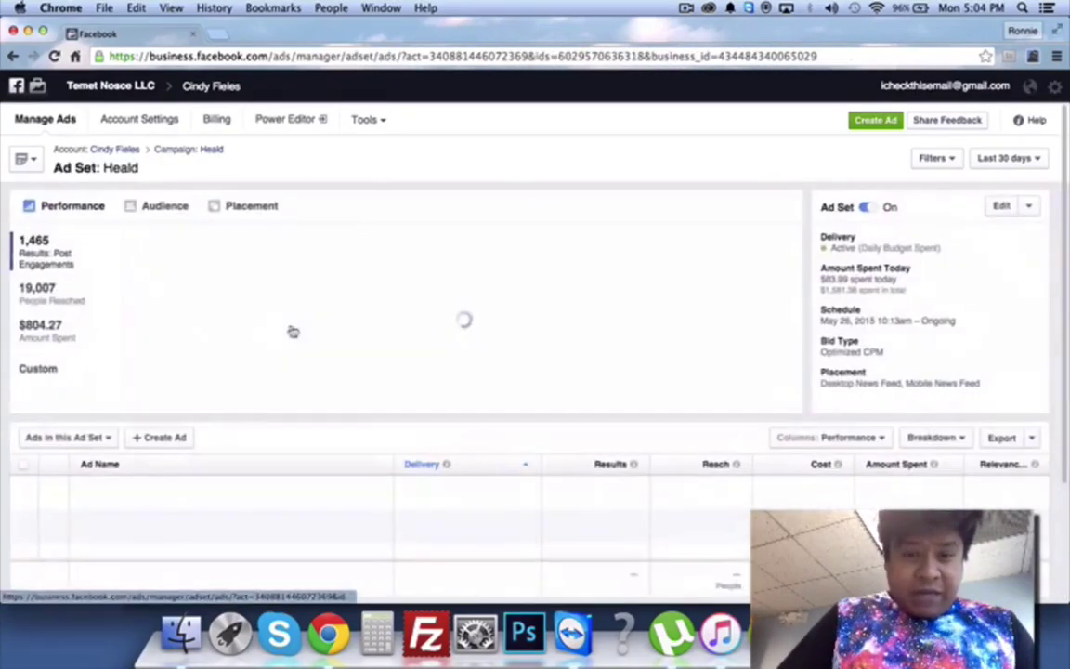
pyautogui.scroll(-3, 292, 327)
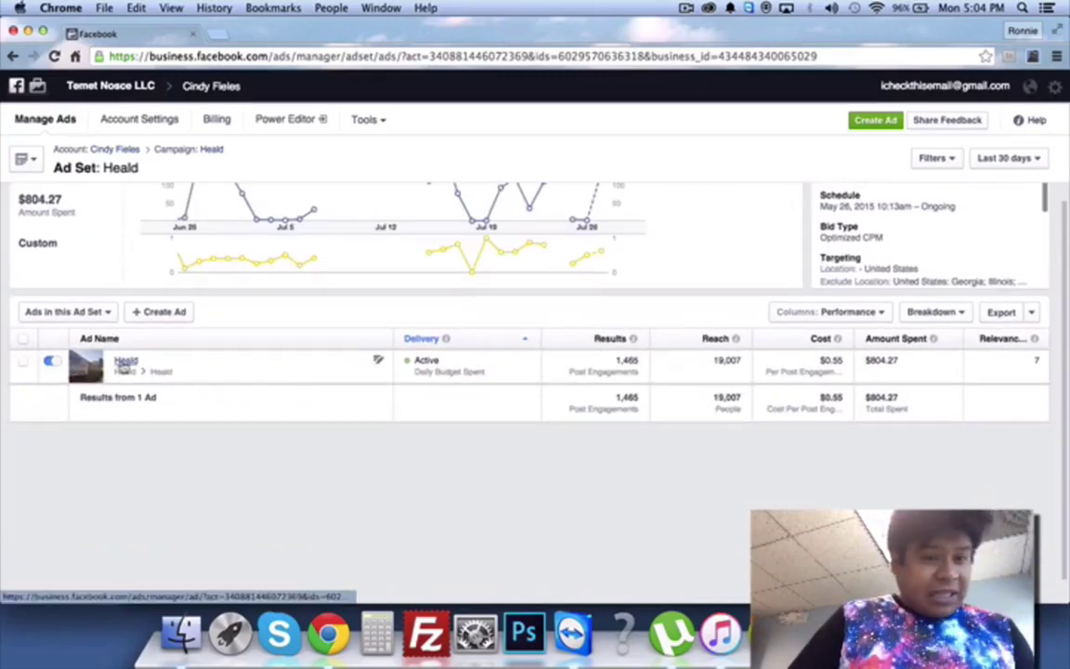
pyautogui.click(123, 368)
pyautogui.scroll(-3, 359, 399)
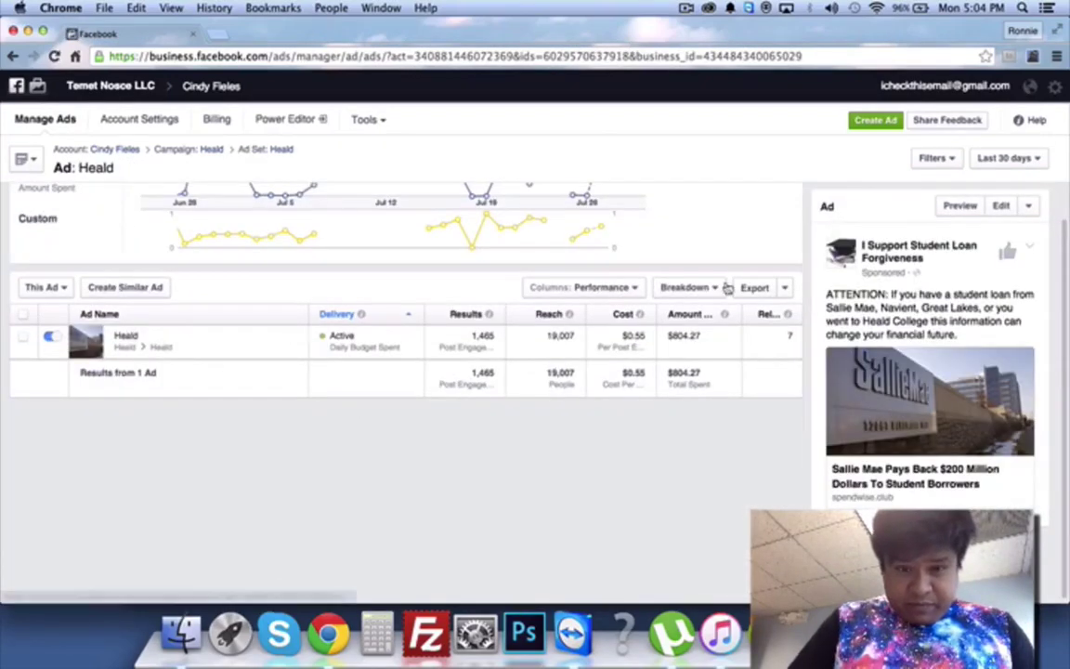
pyautogui.scroll(3, 655, 260)
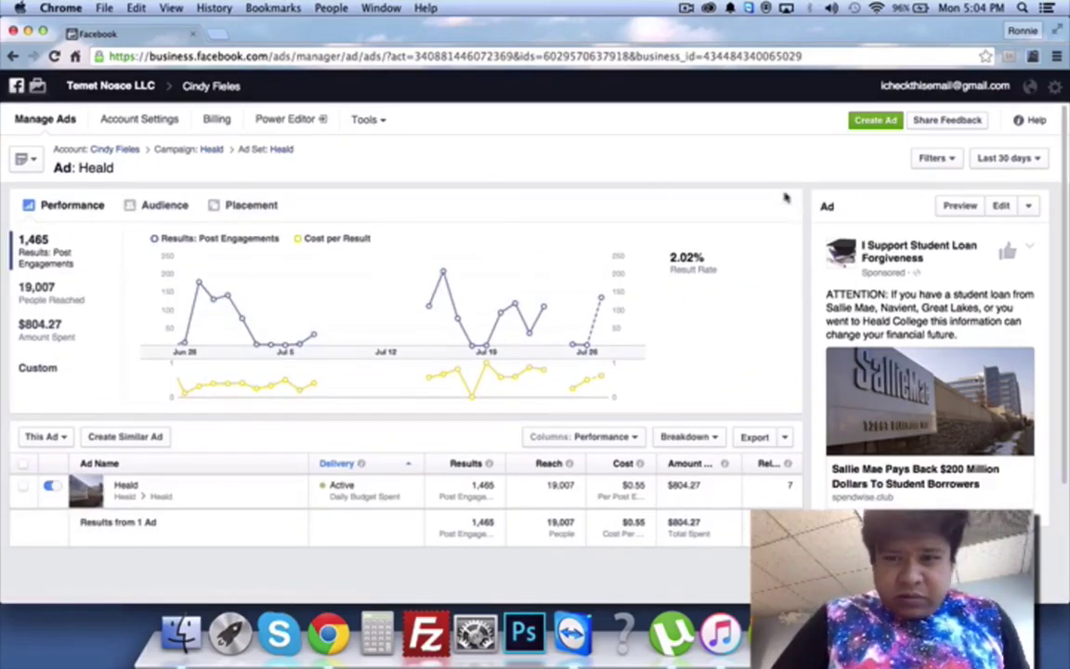
# Step: Preview the Heald ad in the desktop News Feed and examine the sponsored Sallie Mae post's engagement
pyautogui.click(963, 205)
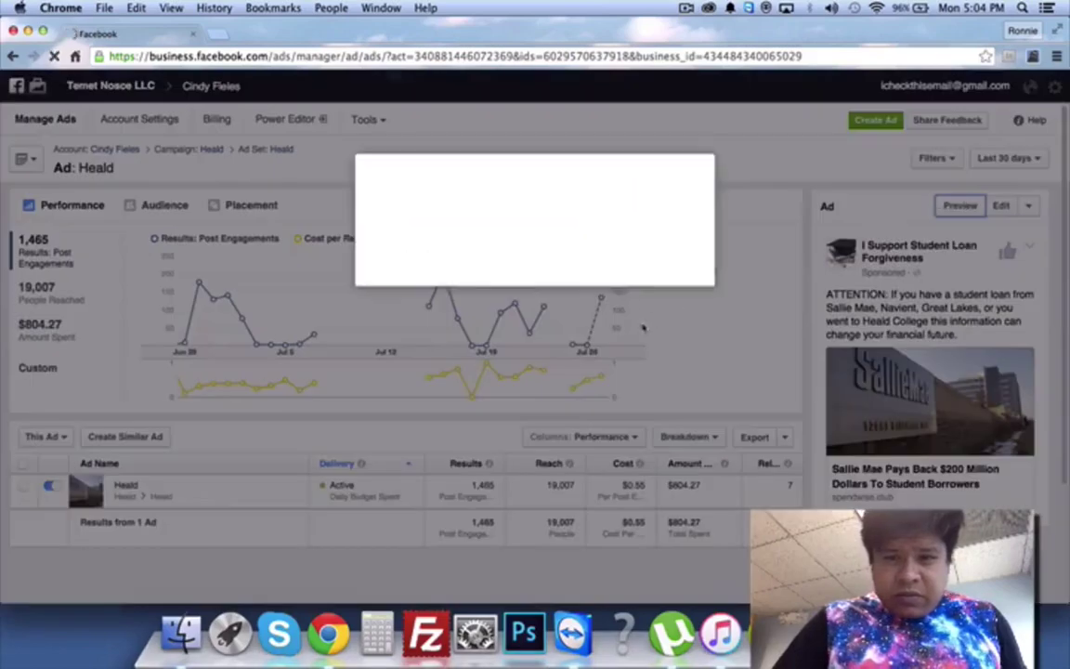
pyautogui.scroll(-3, 443, 406)
pyautogui.click(435, 505)
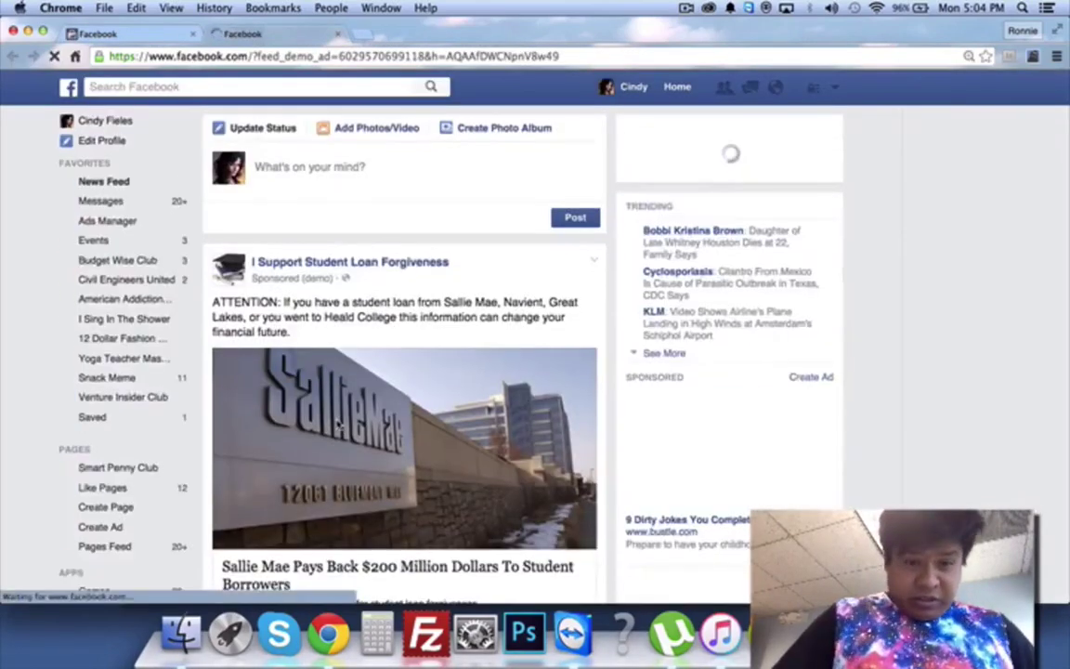
pyautogui.scroll(-3, 336, 424)
pyautogui.scroll(2, 365, 390)
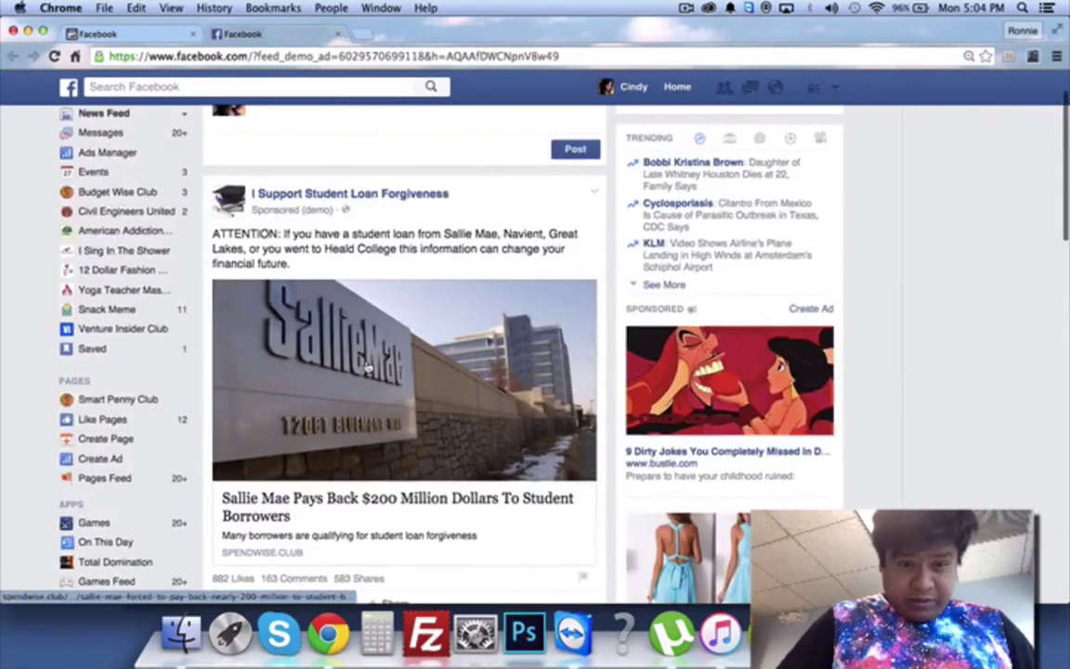
pyautogui.scroll(-3, 367, 367)
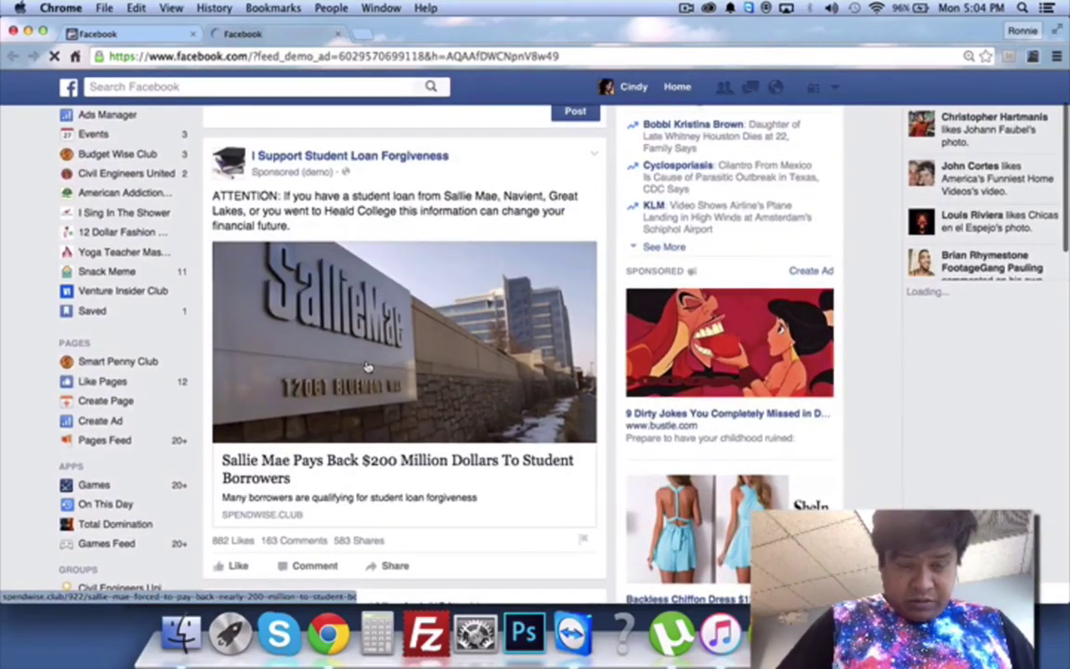
# Step: Open the I Support Student Loan Forgiveness page and check the Le Cordon Bleu post's organic and paid reach
pyautogui.click(276, 158)
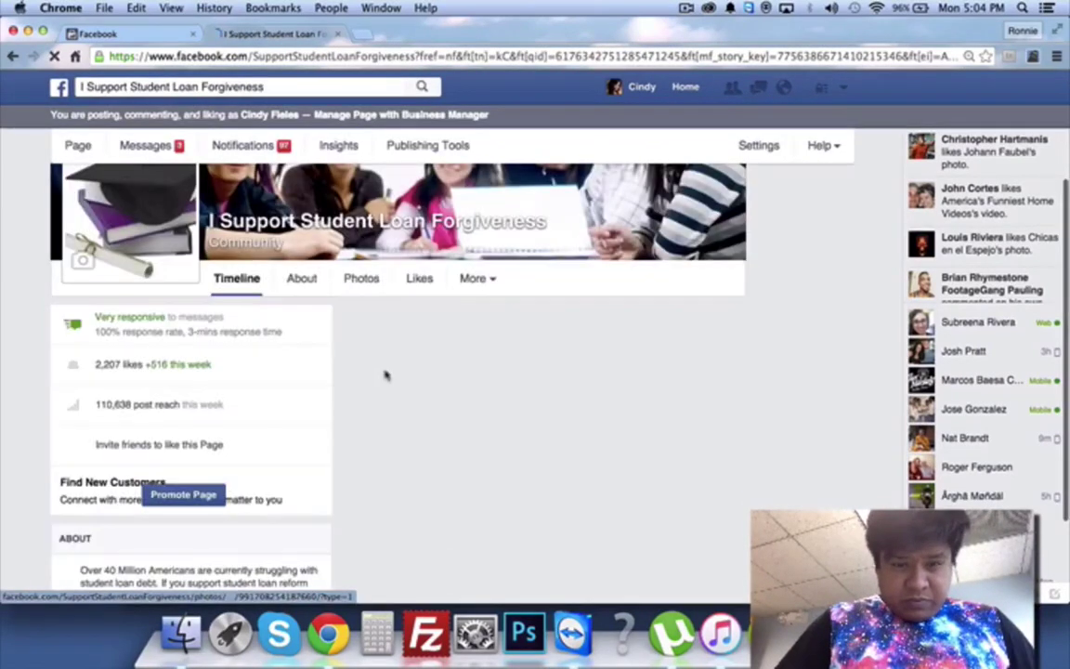
pyautogui.scroll(-15, 387, 374)
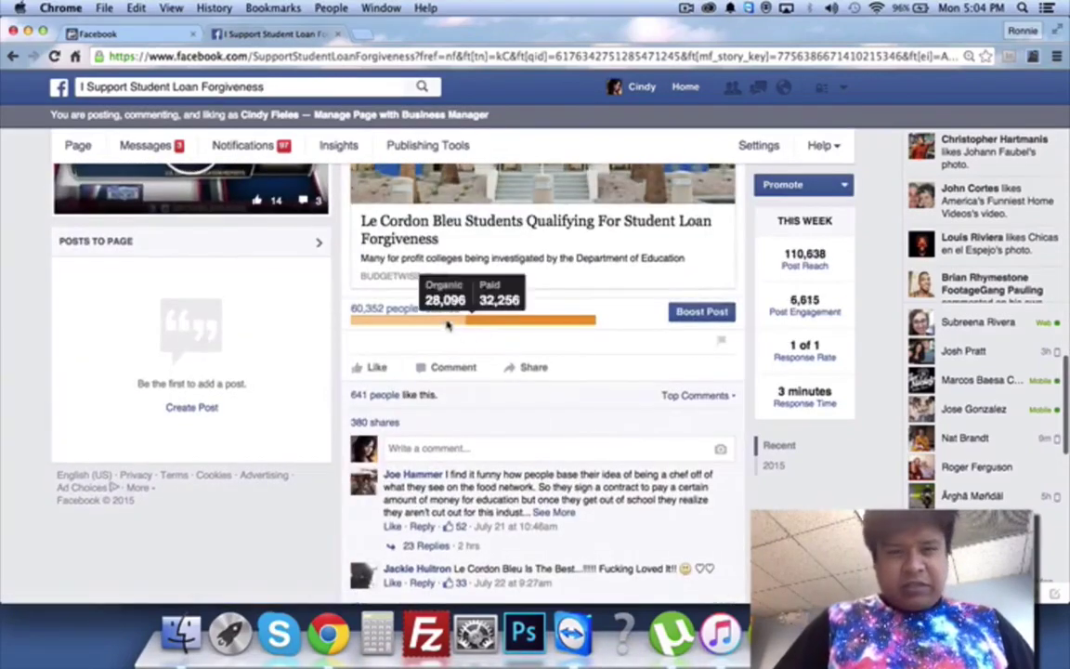
pyautogui.scroll(-3, 459, 320)
pyautogui.scroll(1, 448, 312)
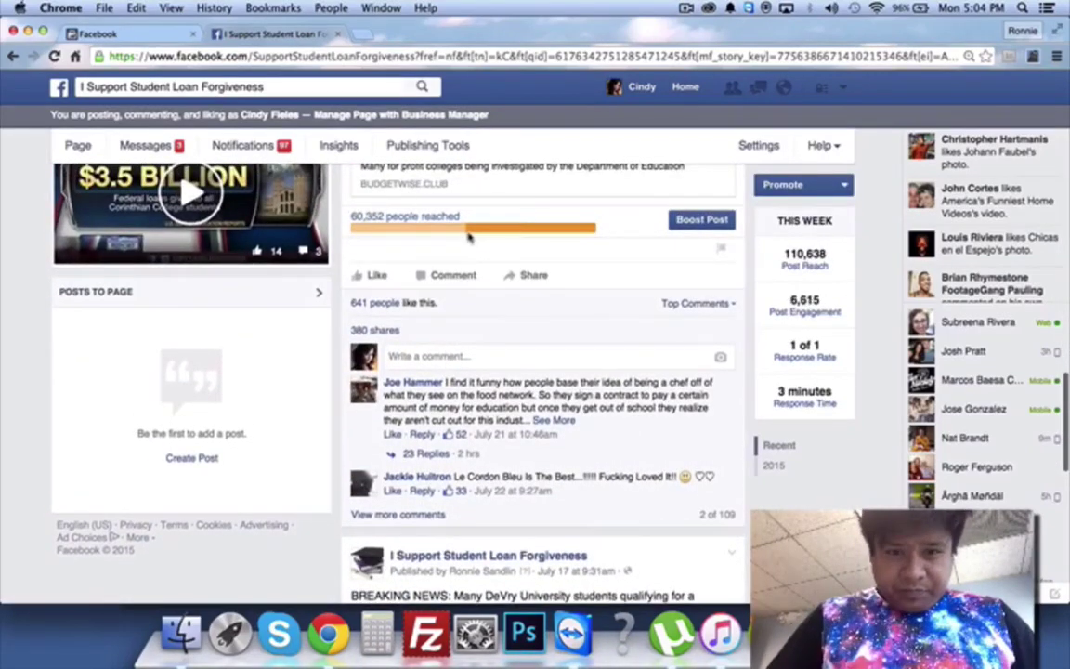
pyautogui.moveTo(469, 236)
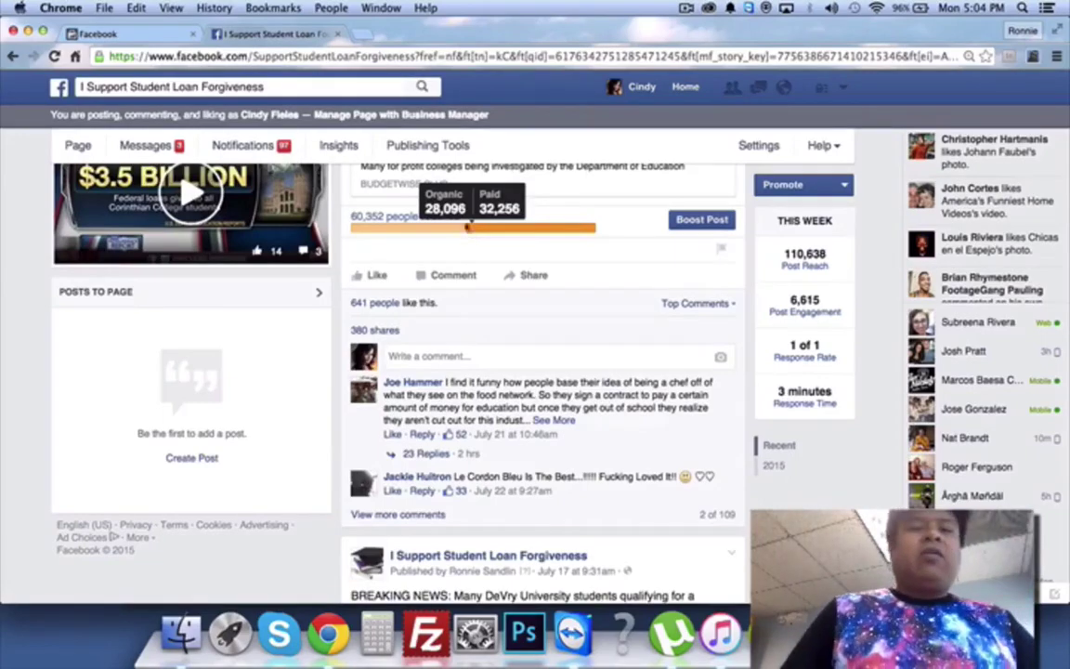
# Step: Go back to the Heald ad, close its preview and return to the account's campaign list
pyautogui.click(175, 39)
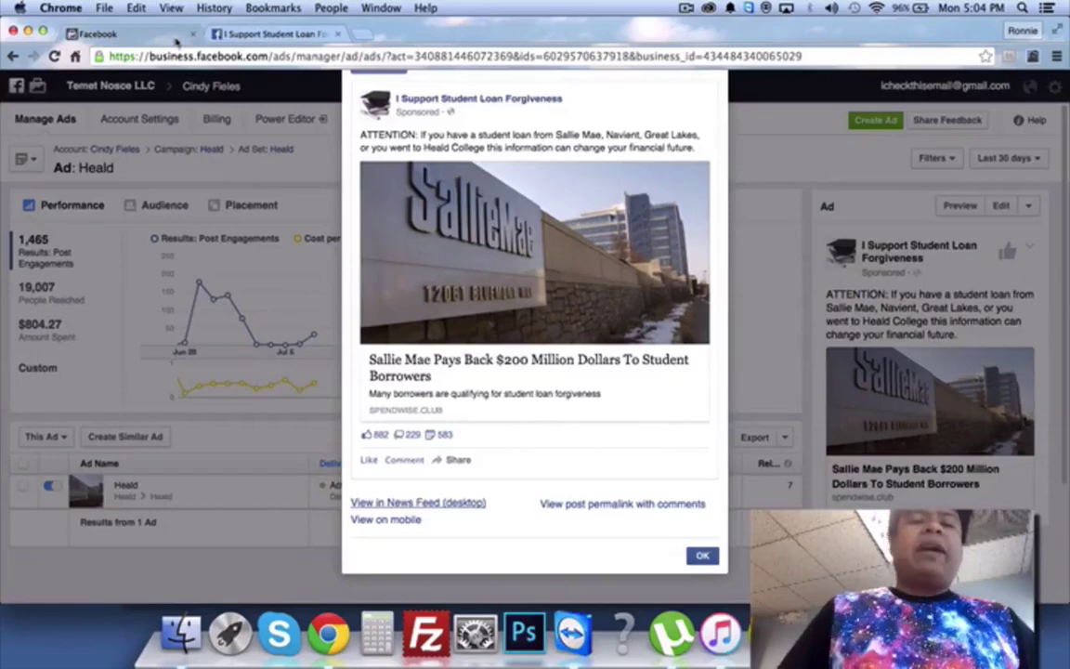
pyautogui.click(701, 557)
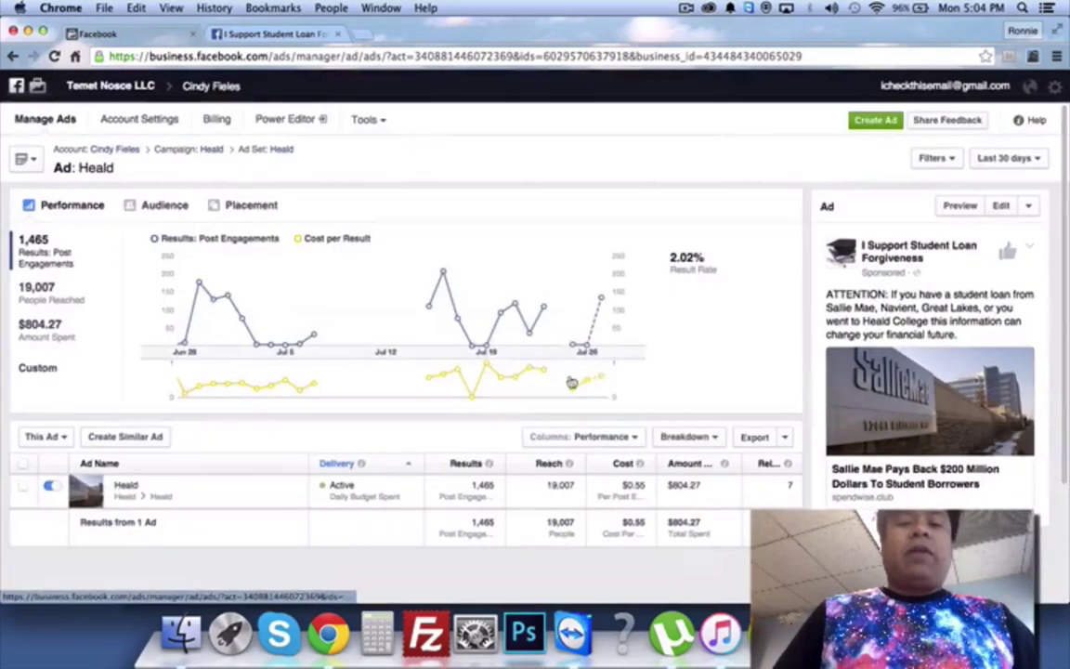
pyautogui.click(68, 124)
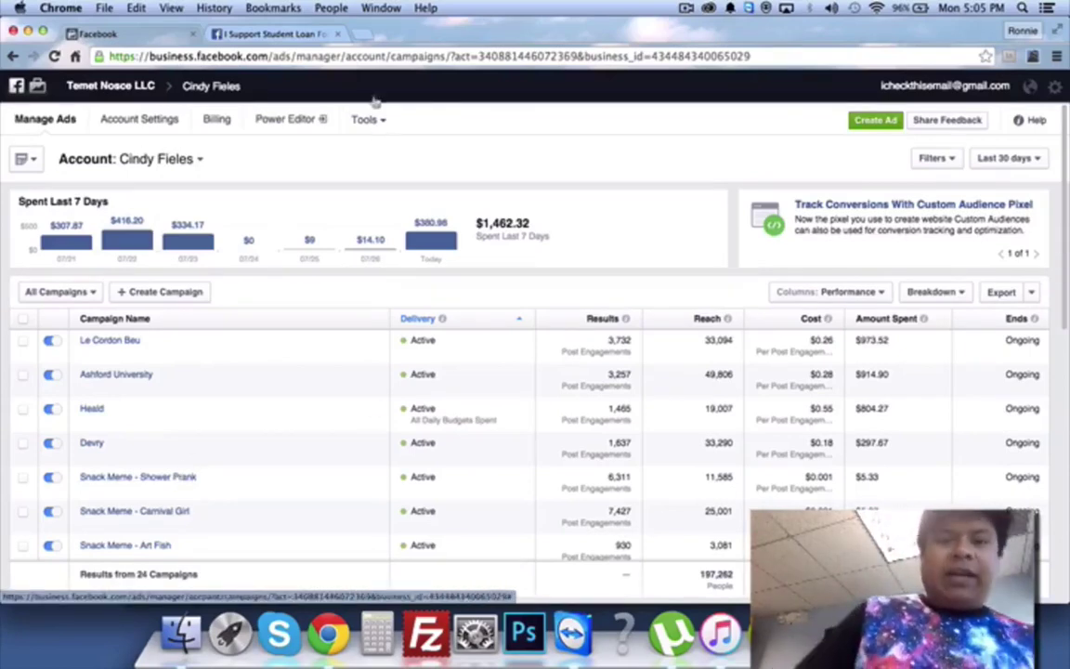
# Step: Open ventureinsider.club in a new tab and open the article Weird Business Loan Loophole Helps Business Owners Get Cash To Grow Their Business
pyautogui.click(361, 34)
pyautogui.write('ventureinsiderreport.com')
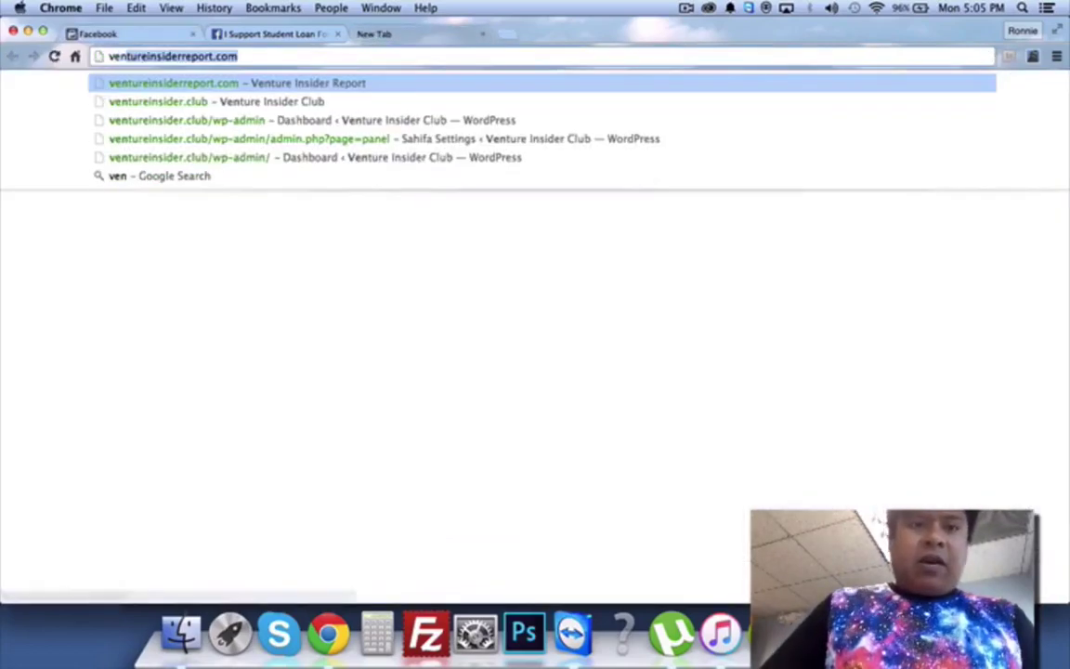
pyautogui.click(349, 104)
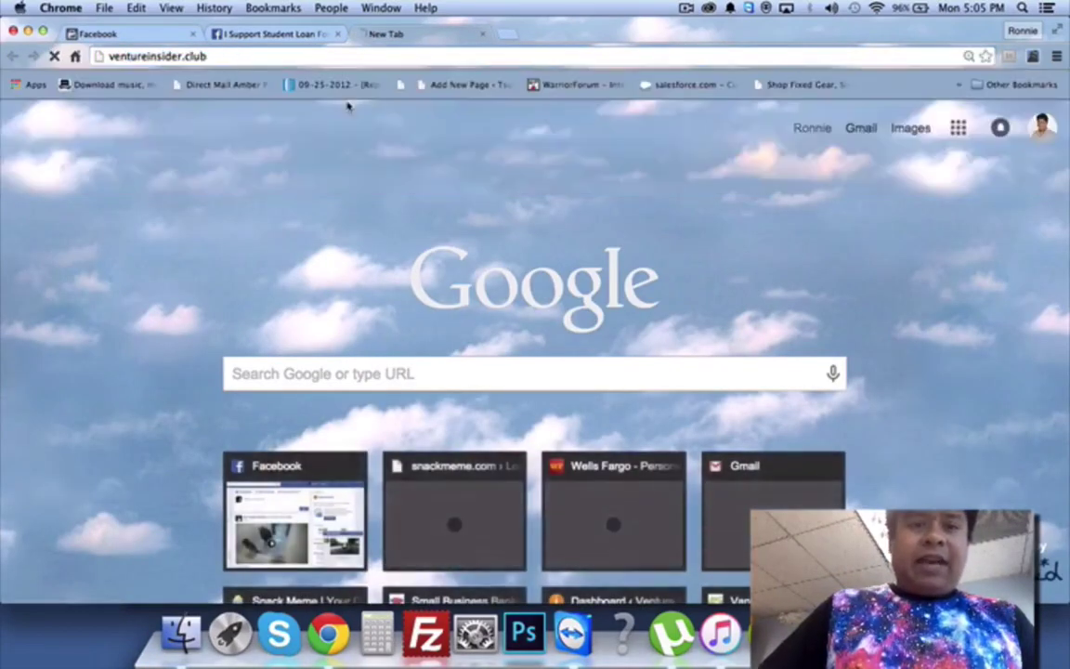
pyautogui.scroll(-10, 550, 358)
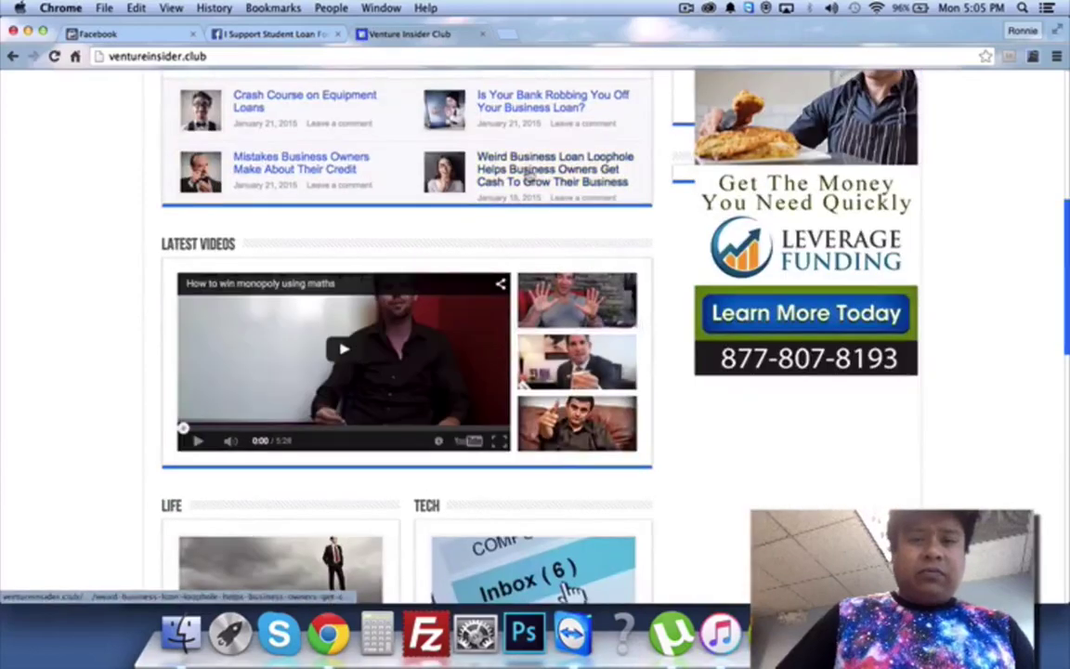
pyautogui.click(543, 181)
# Step: Read through the business loan loophole article and examine its Leverage Funding banners, quotes and links
pyautogui.scroll(-3, 520, 406)
pyautogui.scroll(-10, 519, 406)
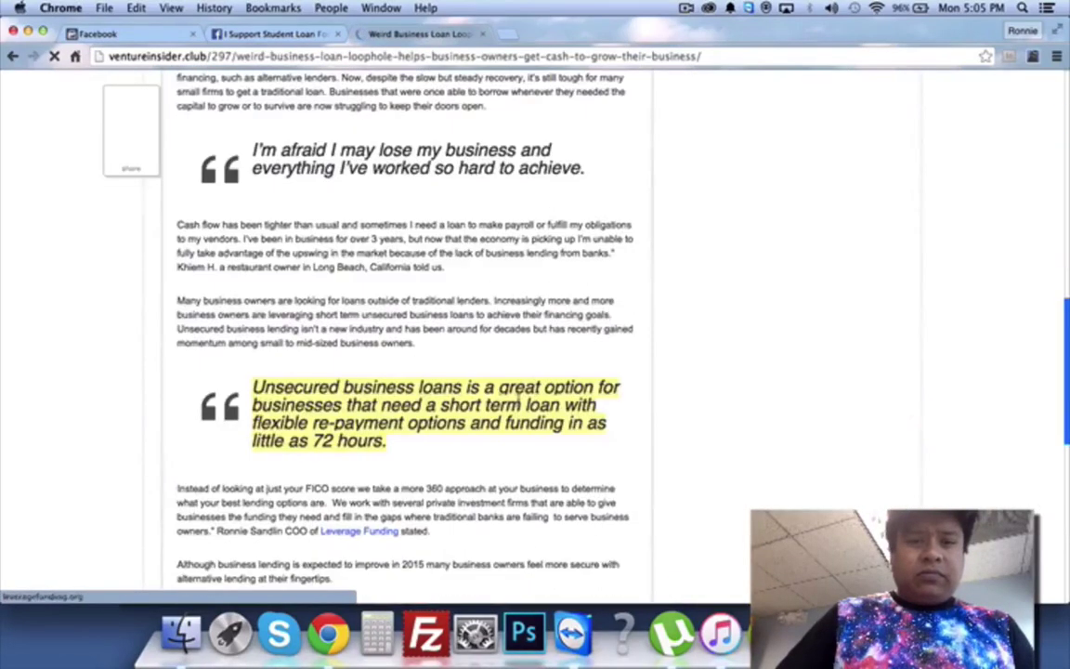
pyautogui.scroll(-10, 520, 406)
pyautogui.scroll(10, 519, 406)
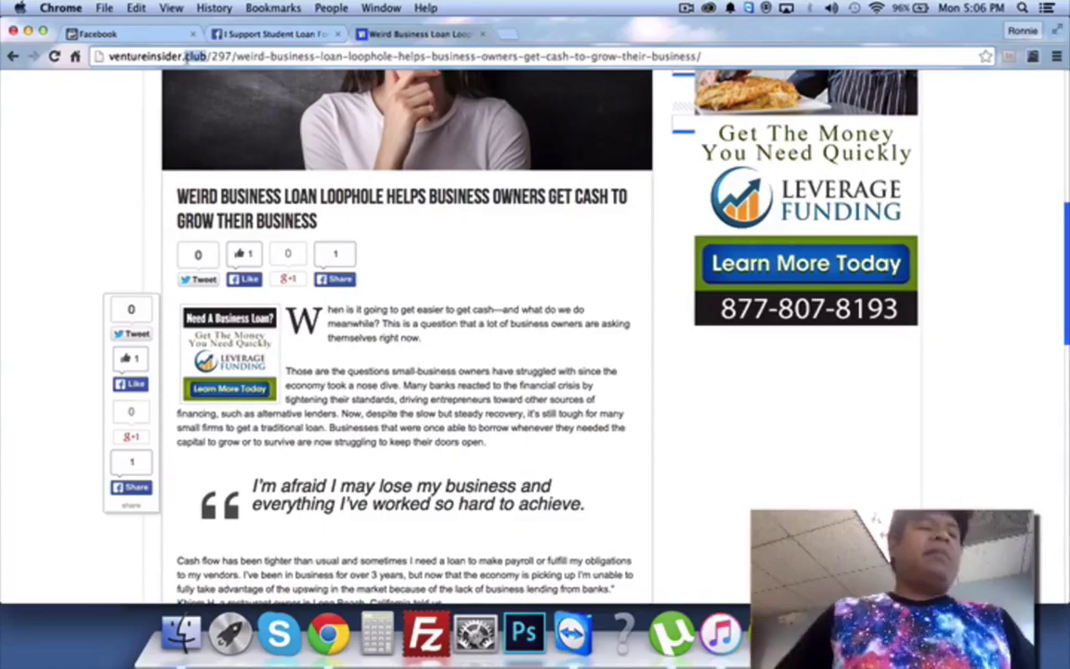
pyautogui.scroll(10, 287, 246)
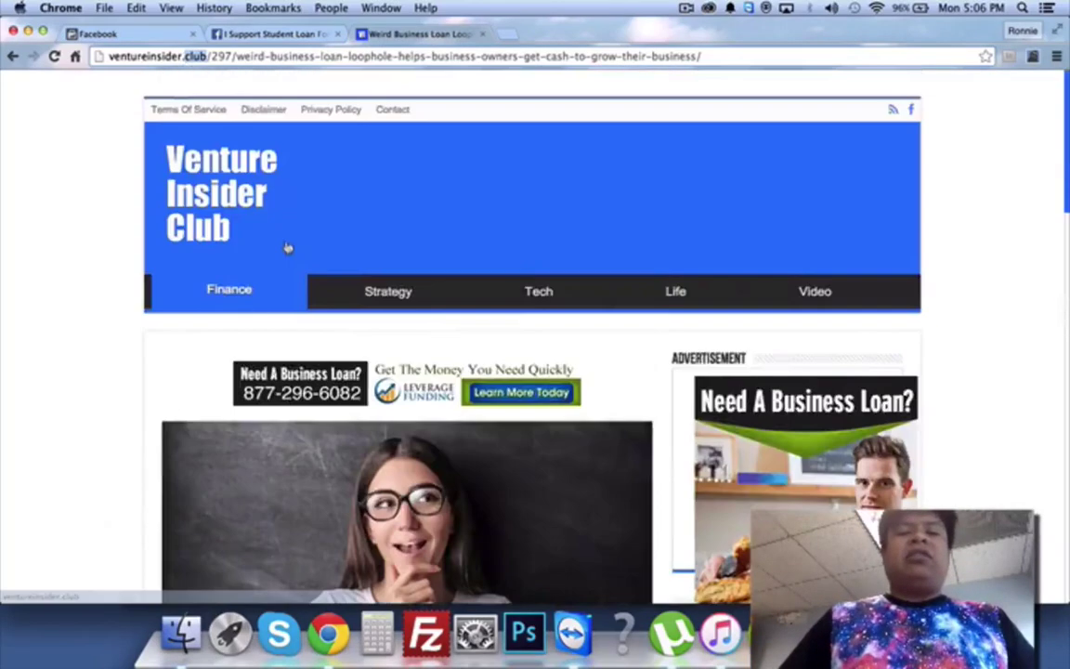
pyautogui.scroll(-5, 287, 247)
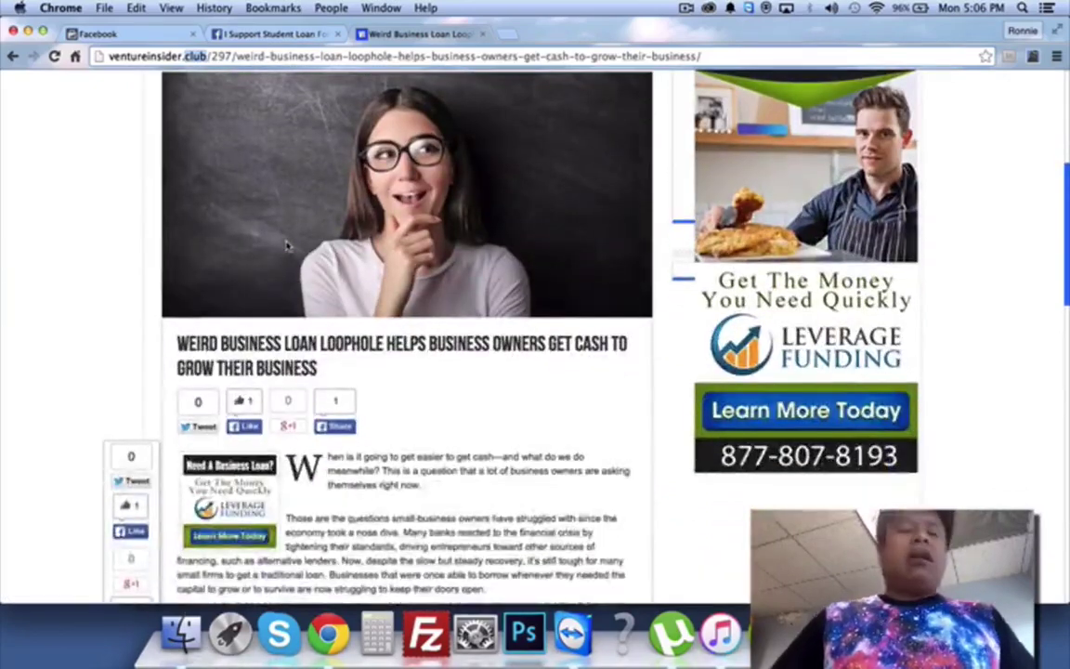
pyautogui.scroll(-4, 285, 240)
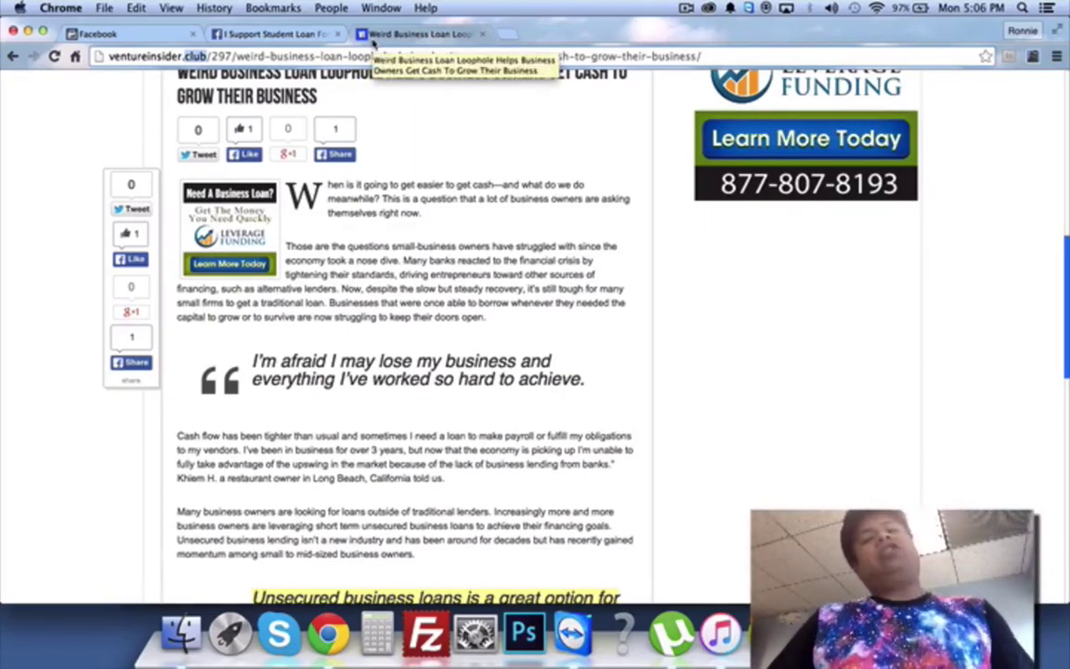
pyautogui.scroll(5, 483, 306)
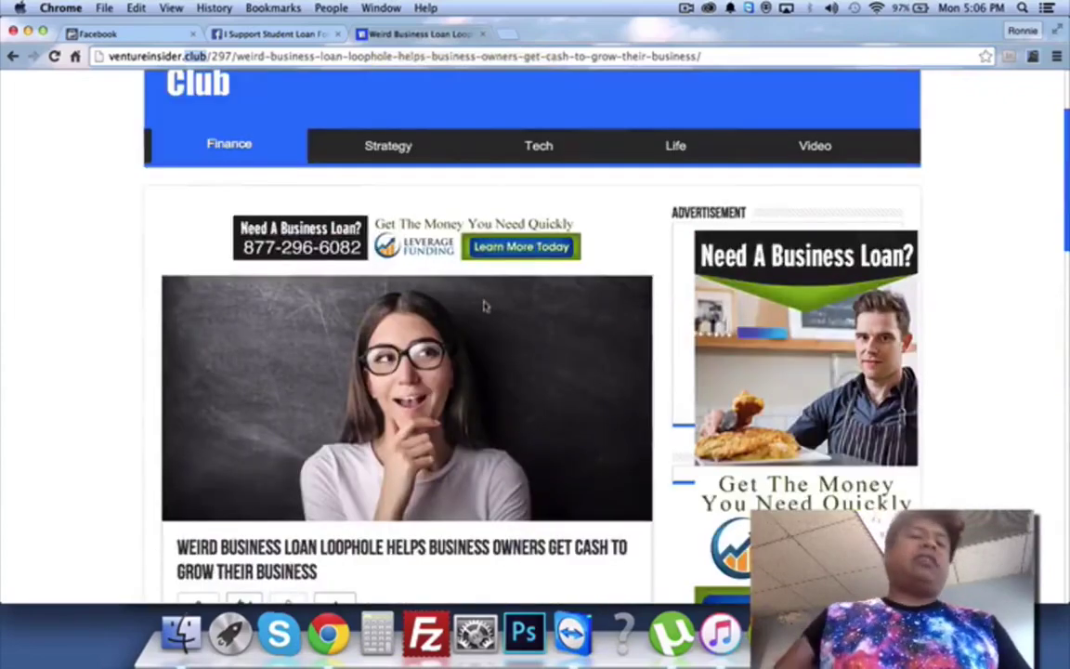
# Step: Open smartpenny.club in a new tab and browse its homepage to the student loan articles in the Finance section
pyautogui.click(515, 35)
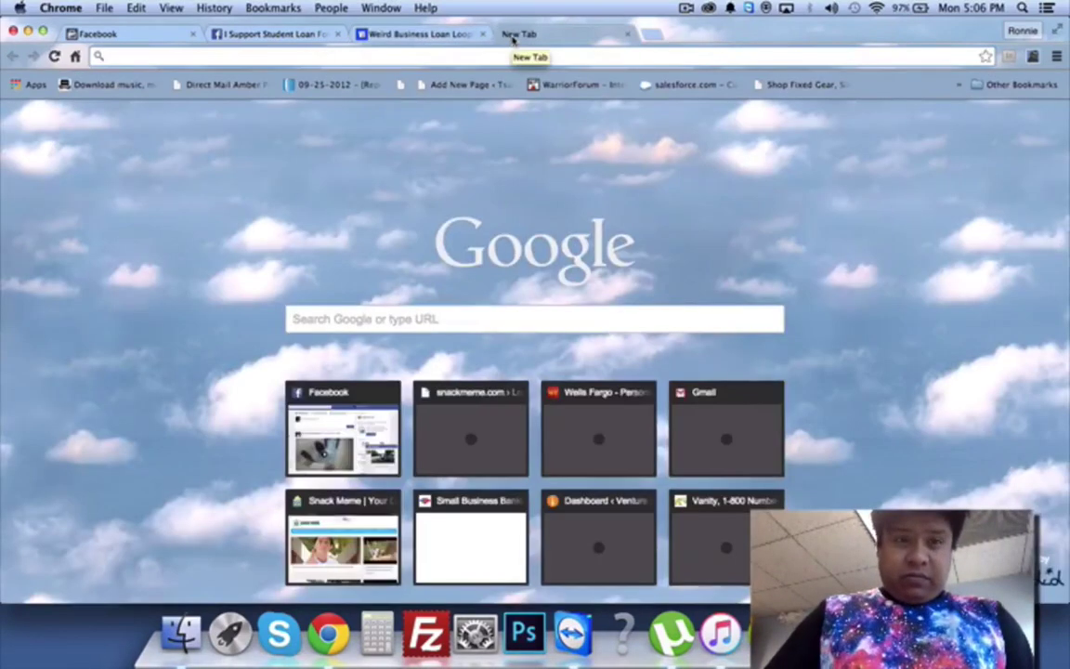
pyautogui.write('smartpenny.club')
pyautogui.press('Return')
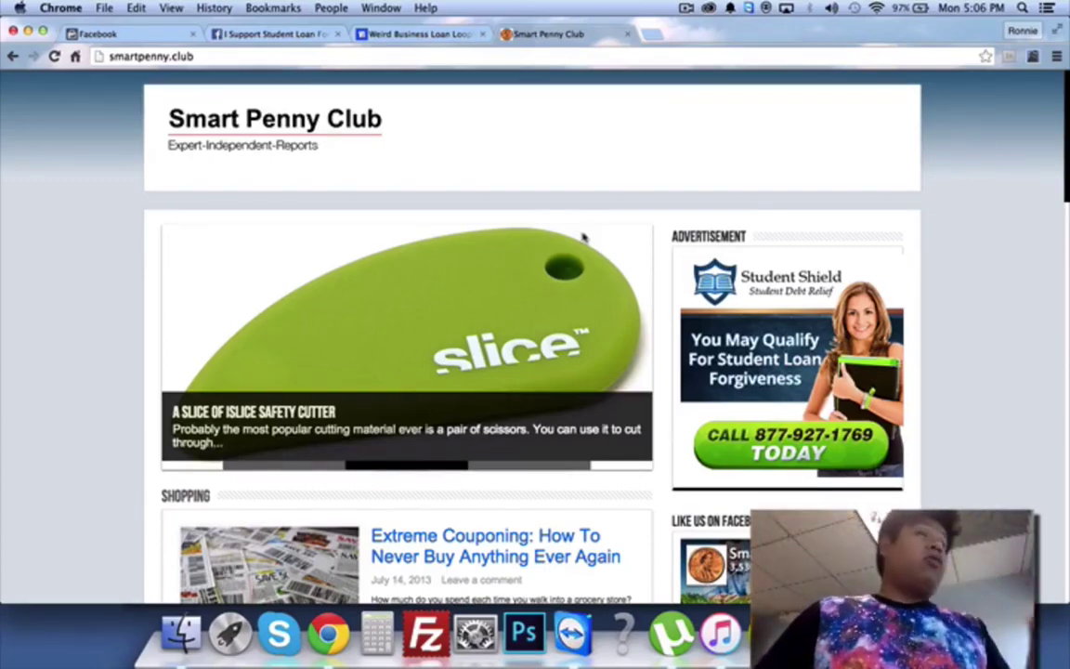
pyautogui.scroll(-5, 583, 238)
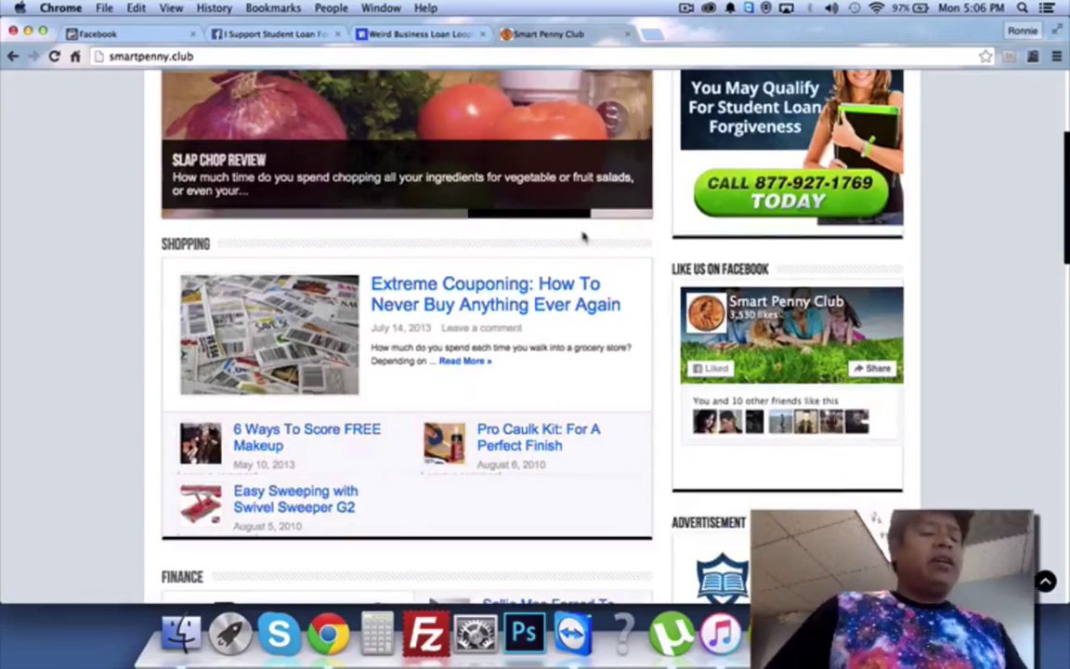
pyautogui.scroll(-5, 583, 238)
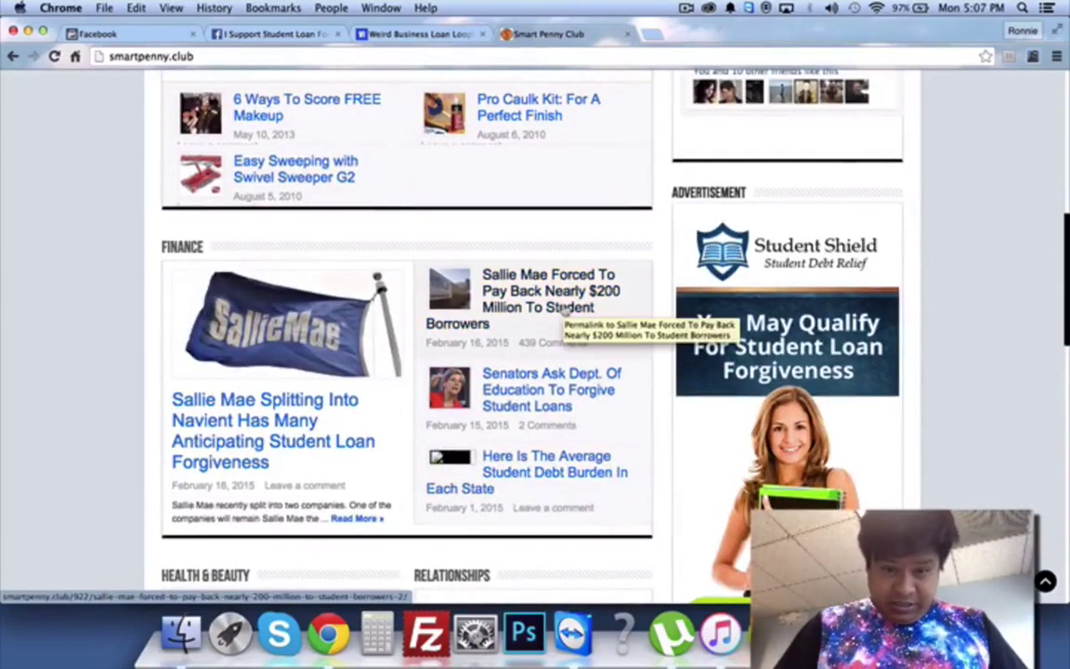
# Step: Open ventureinsider.club in another new tab and browse its homepage sections from the lending articles down to Life and Tech
pyautogui.scroll(-3, 565, 314)
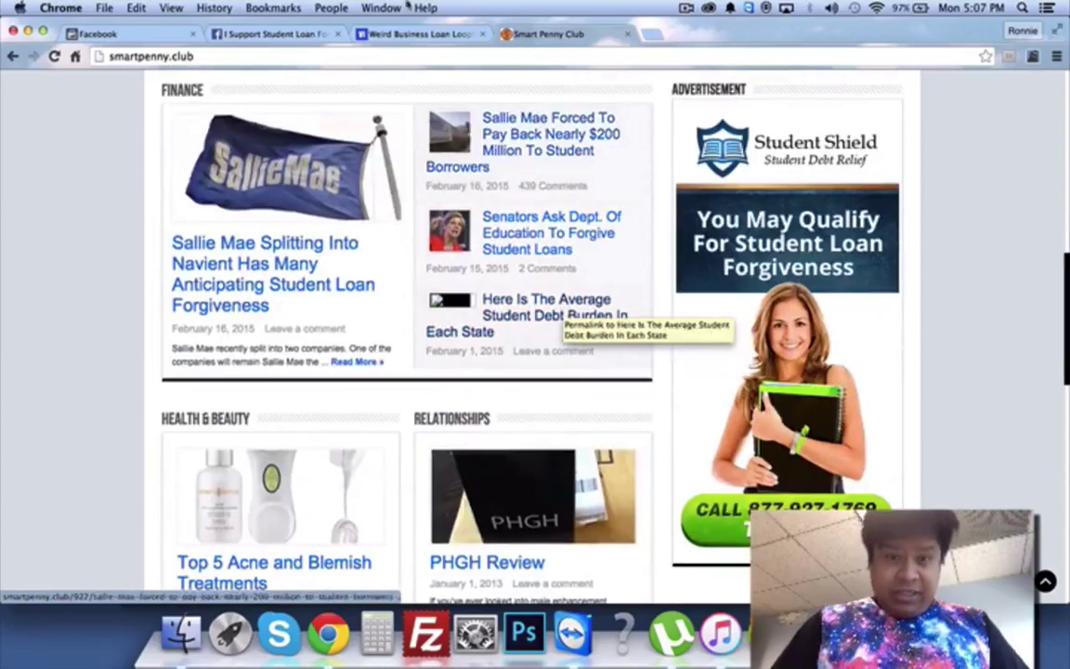
pyautogui.click(650, 33)
pyautogui.write('ventureinsider.club')
pyautogui.press('Return')
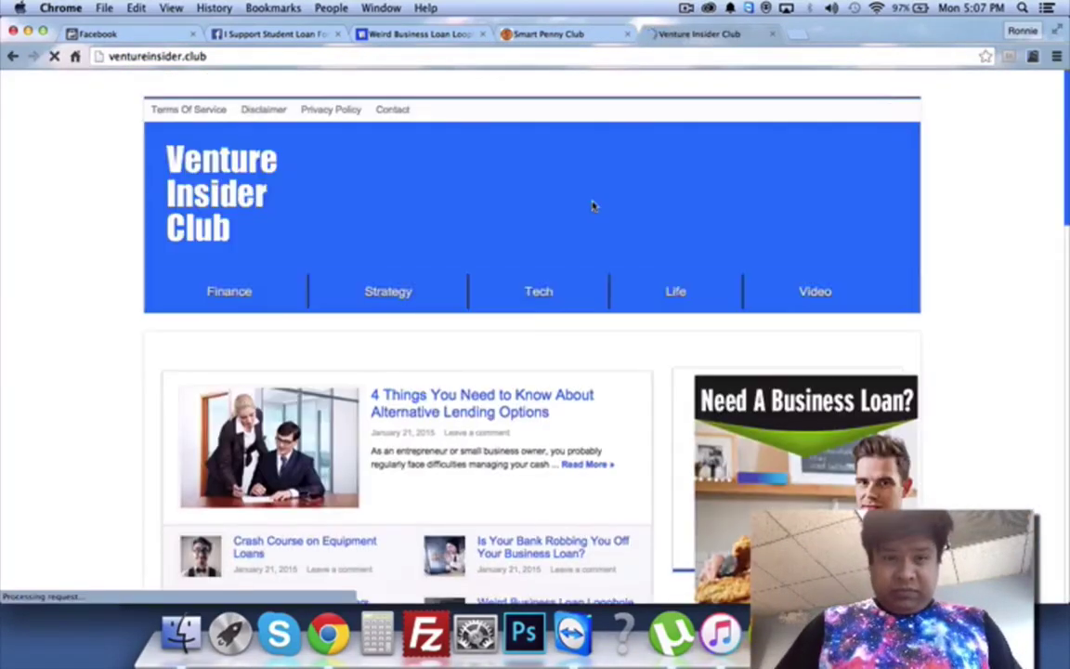
pyautogui.scroll(-5, 592, 205)
pyautogui.scroll(-5, 557, 77)
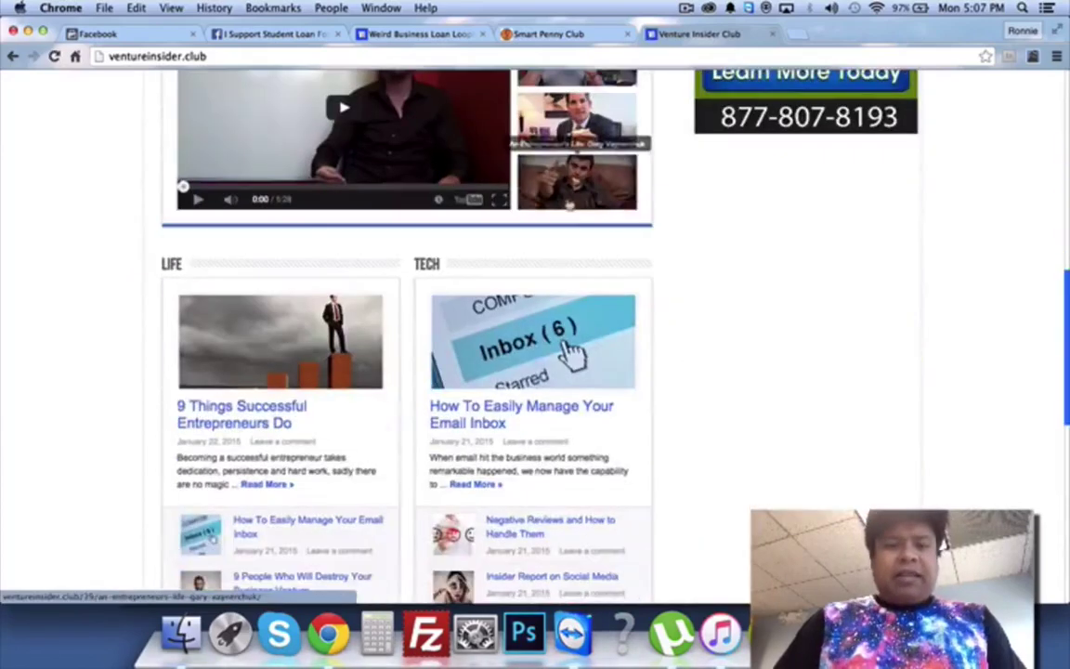
pyautogui.scroll(8, 567, 78)
# Step: Return to the Smart Penny Club homepage and examine its Shopping and Finance sections and the Student Shield advertisements
pyautogui.click(504, 35)
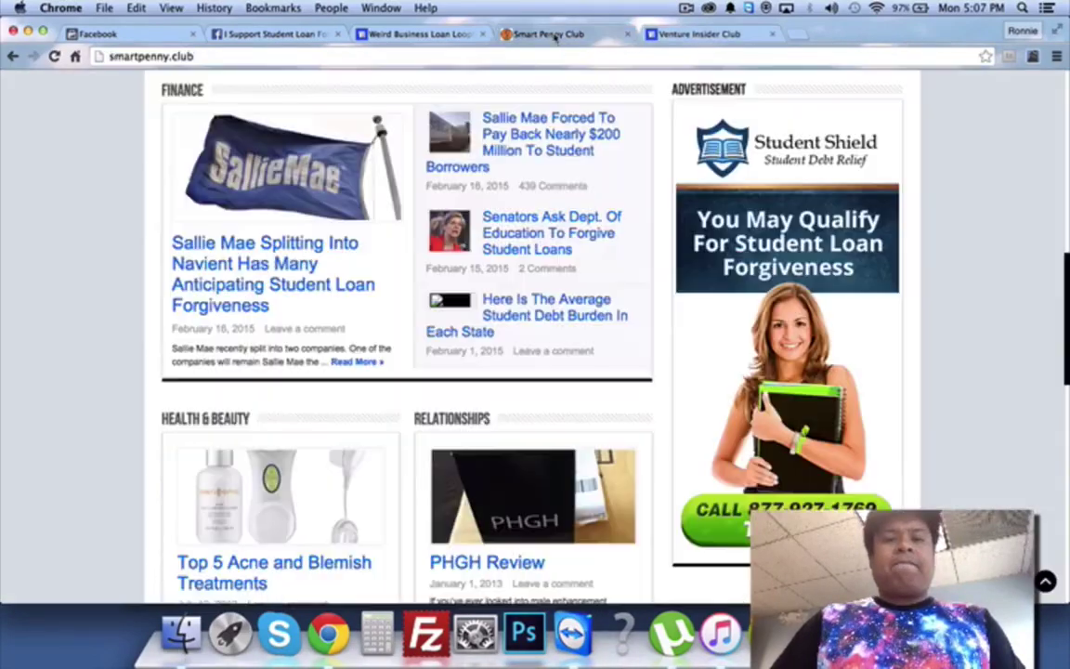
pyautogui.scroll(-5, 548, 297)
pyautogui.scroll(5, 558, 307)
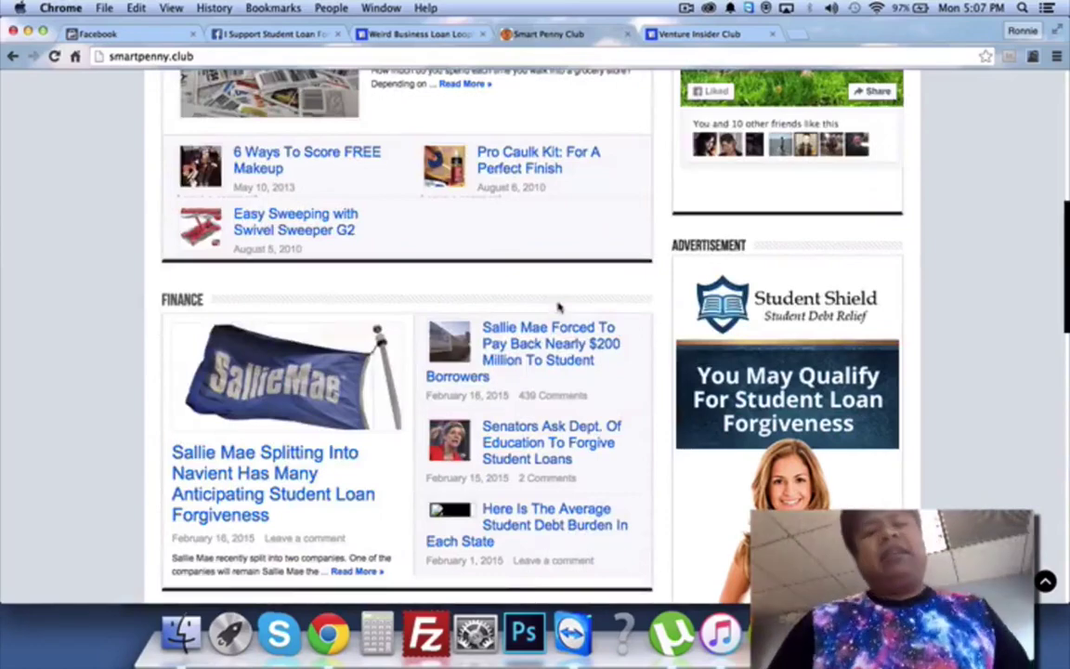
pyautogui.scroll(3, 559, 307)
pyautogui.scroll(1, 561, 309)
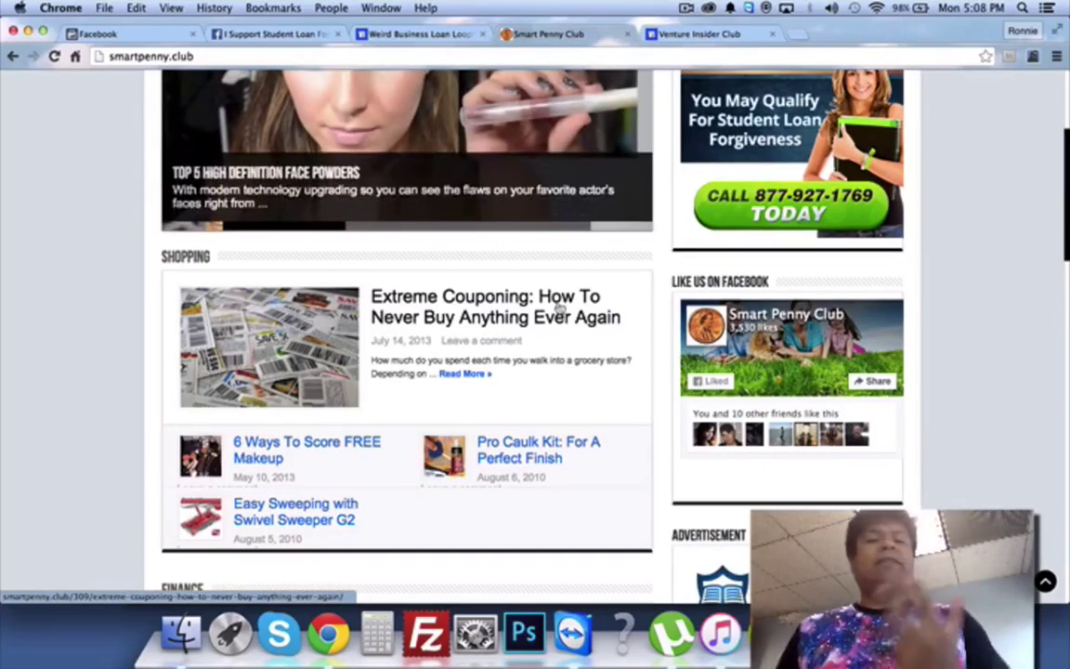
pyautogui.scroll(-5, 544, 460)
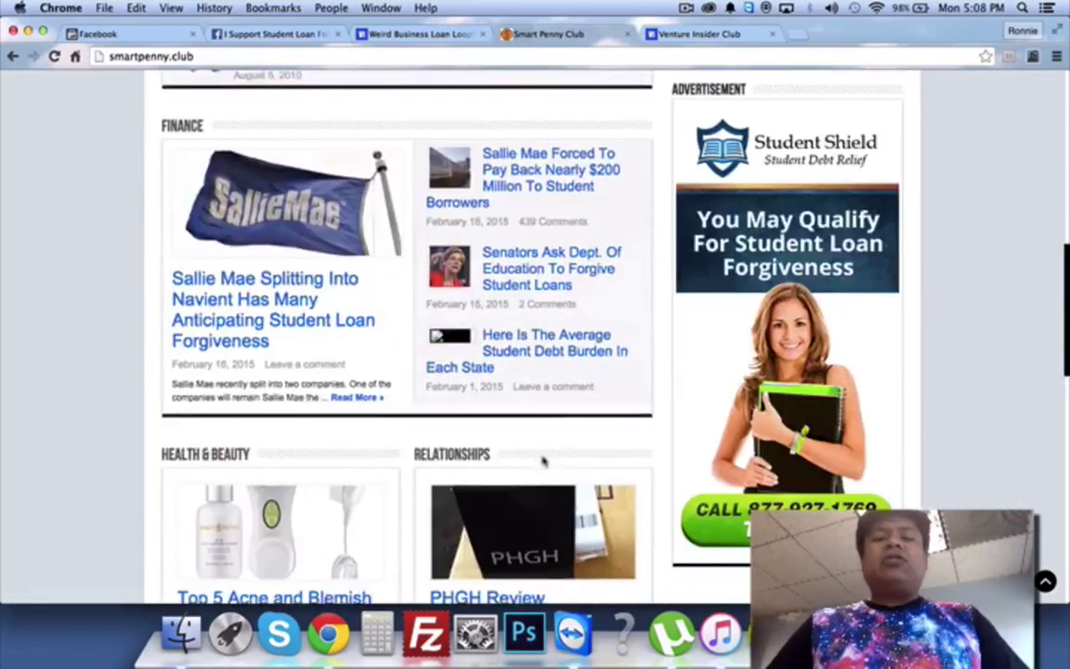
pyautogui.scroll(5, 544, 460)
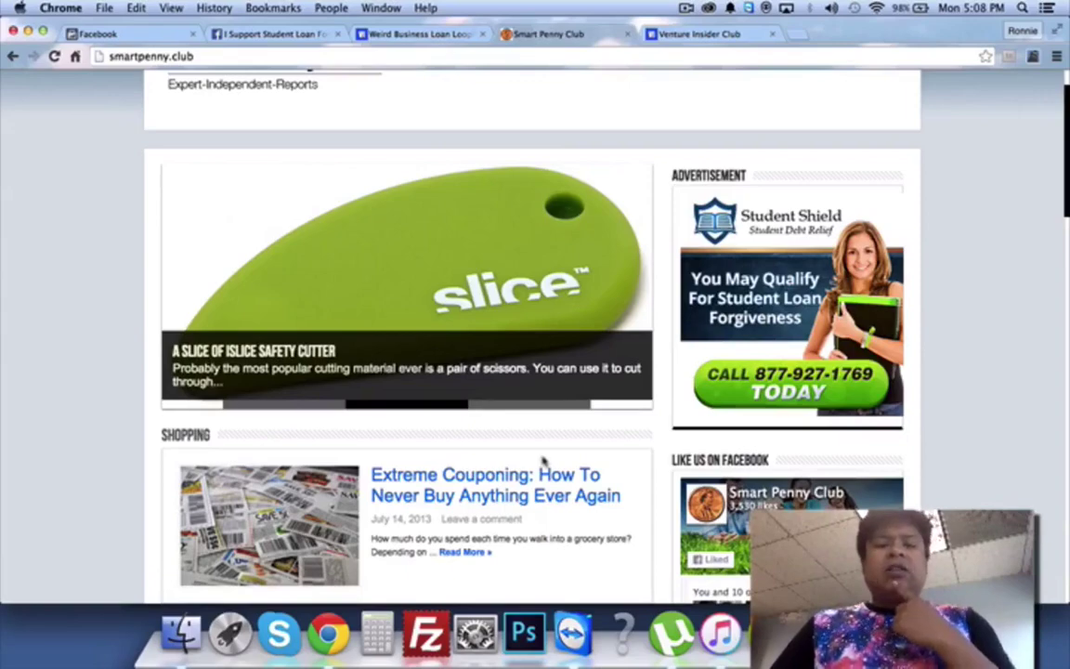
pyautogui.scroll(-3, 544, 460)
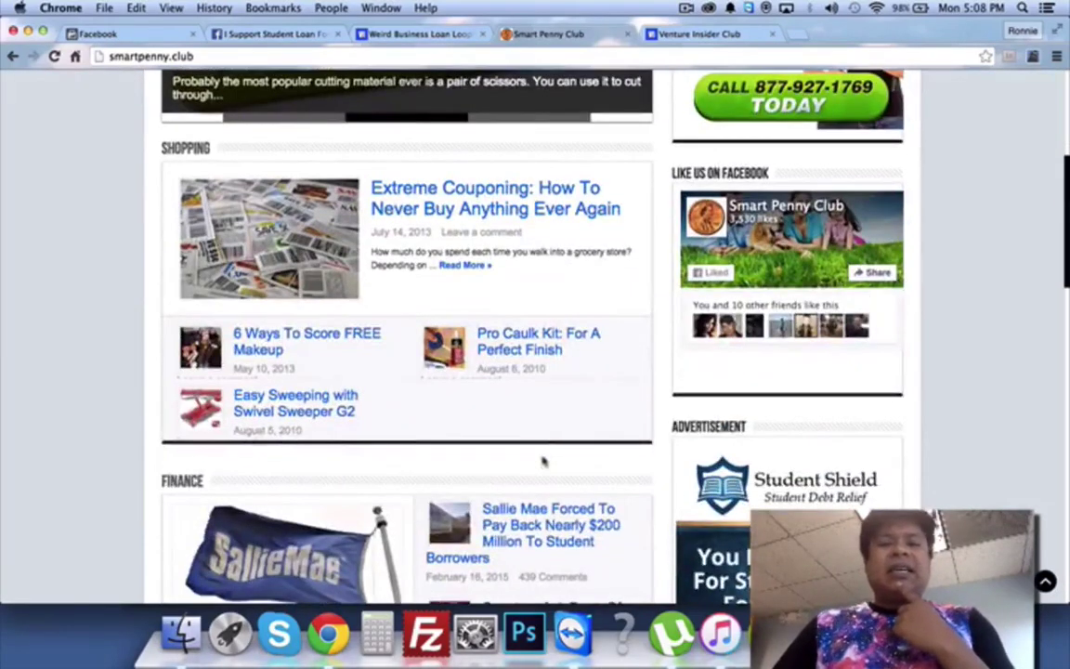
pyautogui.scroll(-3, 544, 462)
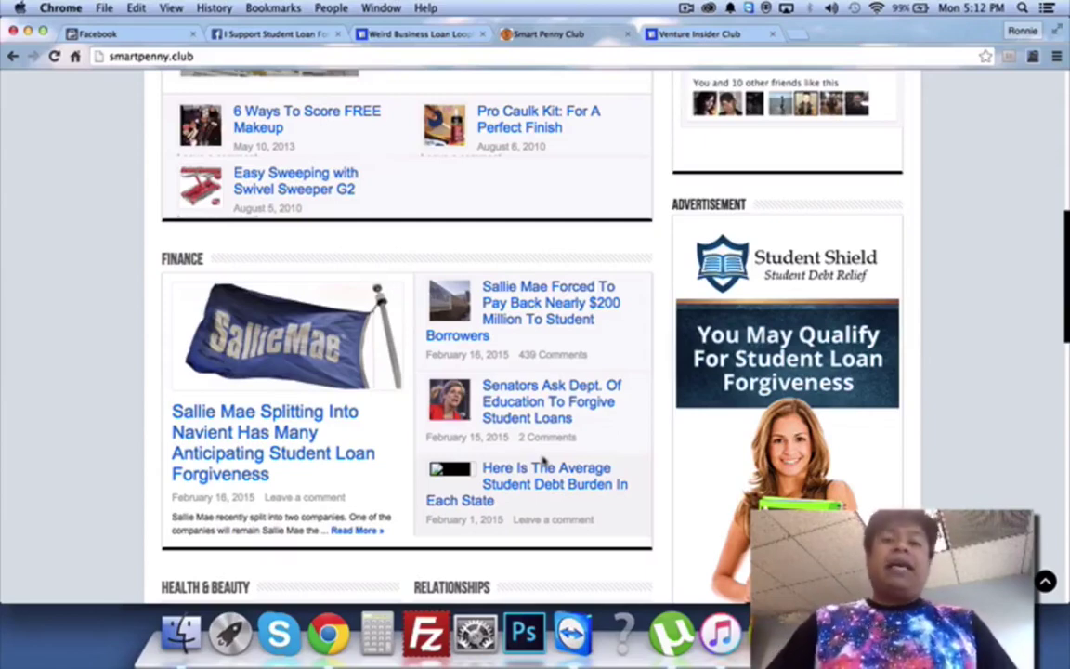
# Step: Switch to Skype, sign in with the account password and look through the recent conversations before returning to Chrome
pyautogui.click(279, 630)
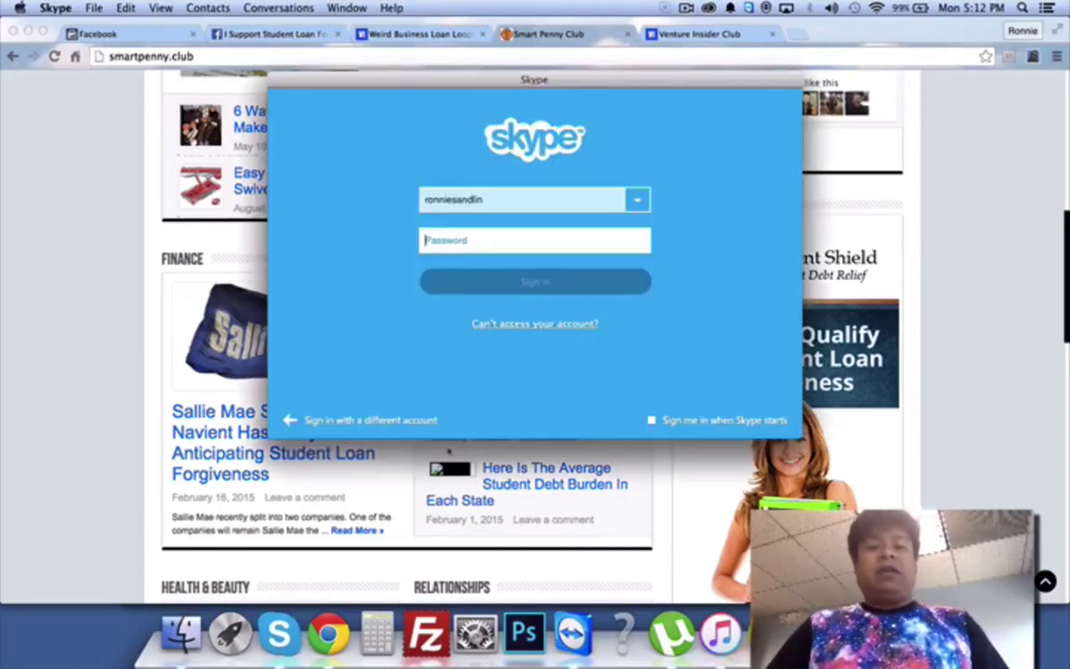
pyautogui.write('******')
pyautogui.press('Return')
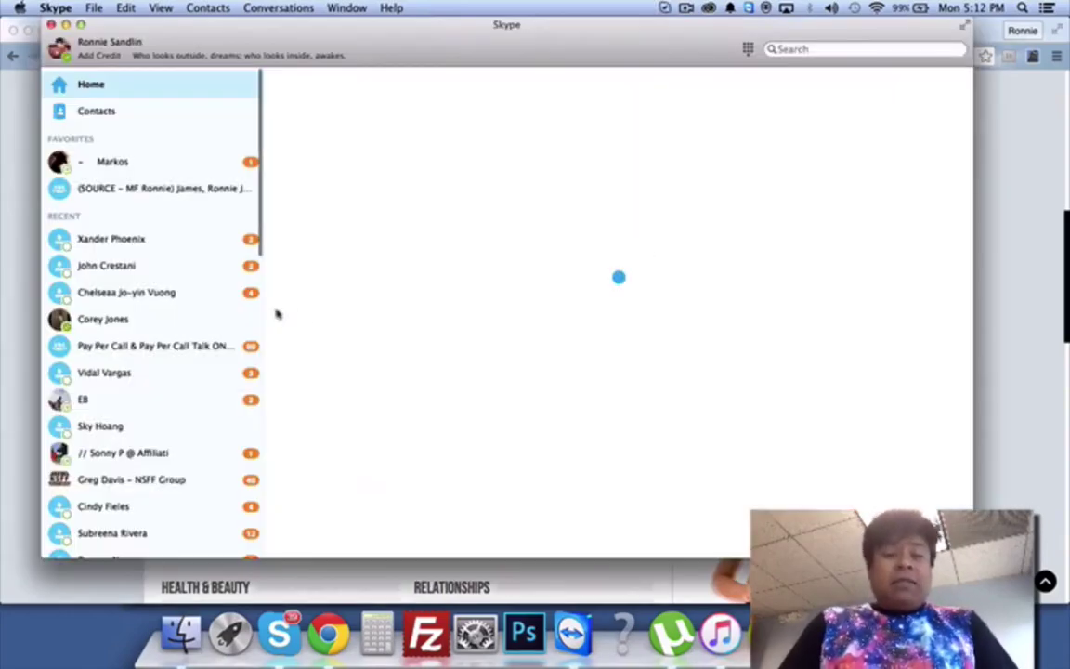
pyautogui.scroll(-12, 200, 341)
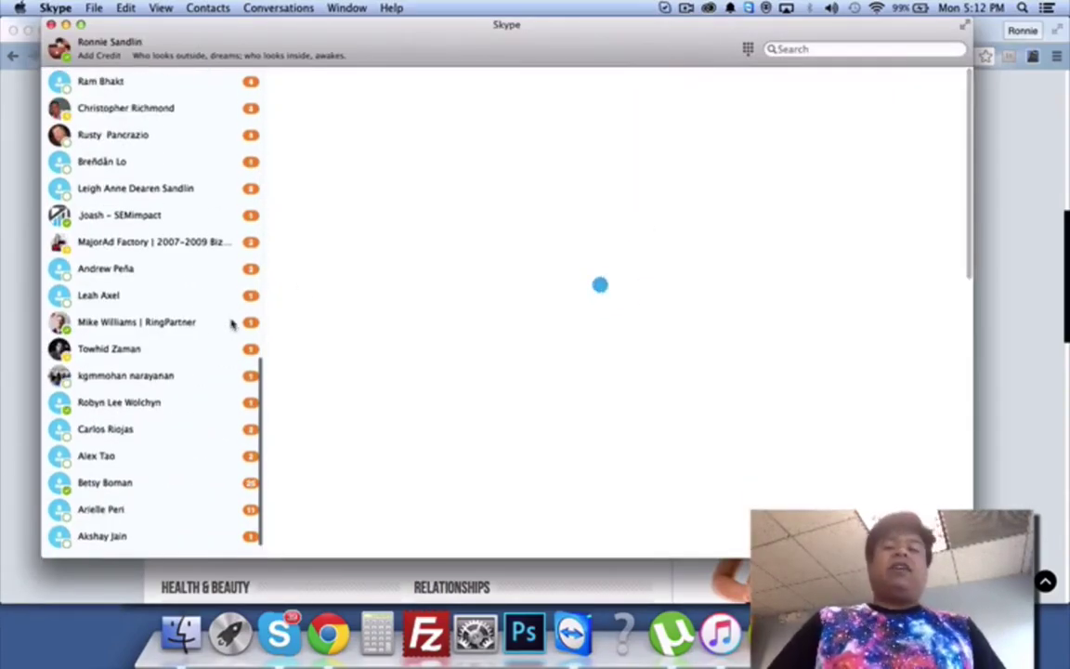
pyautogui.click(1031, 194)
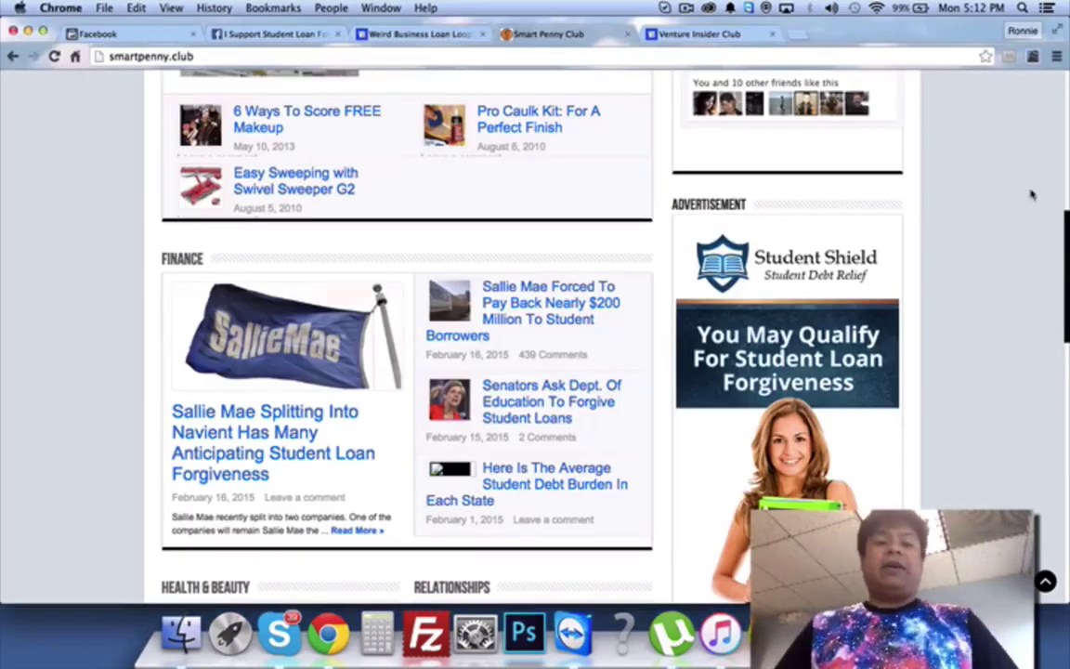